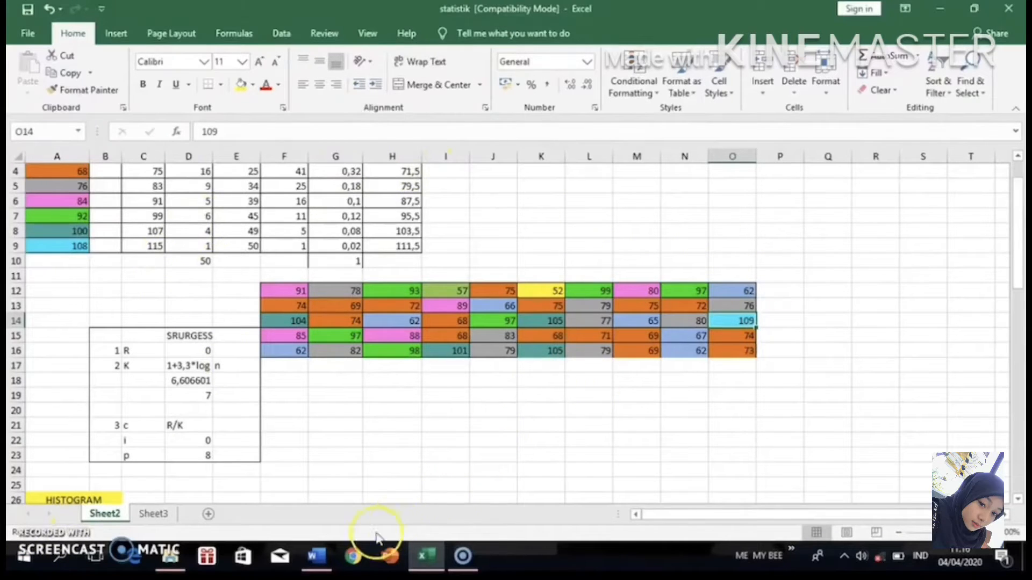
# Review the repair-cost data in the Word assignment and locate the smallest and largest values in Excel's coloured data table.
pyautogui.click(317, 557)
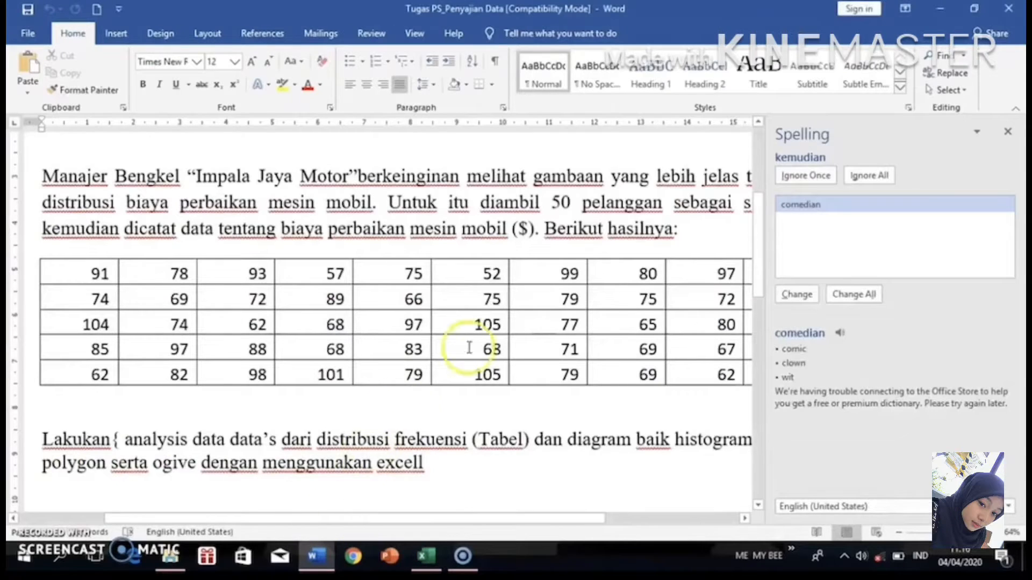
pyautogui.click(423, 562)
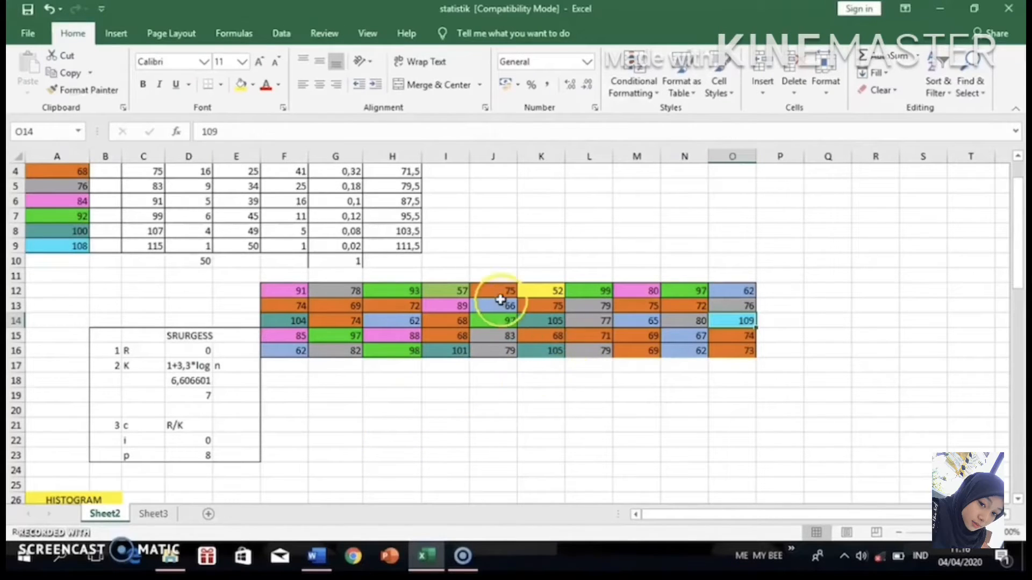
pyautogui.click(534, 289)
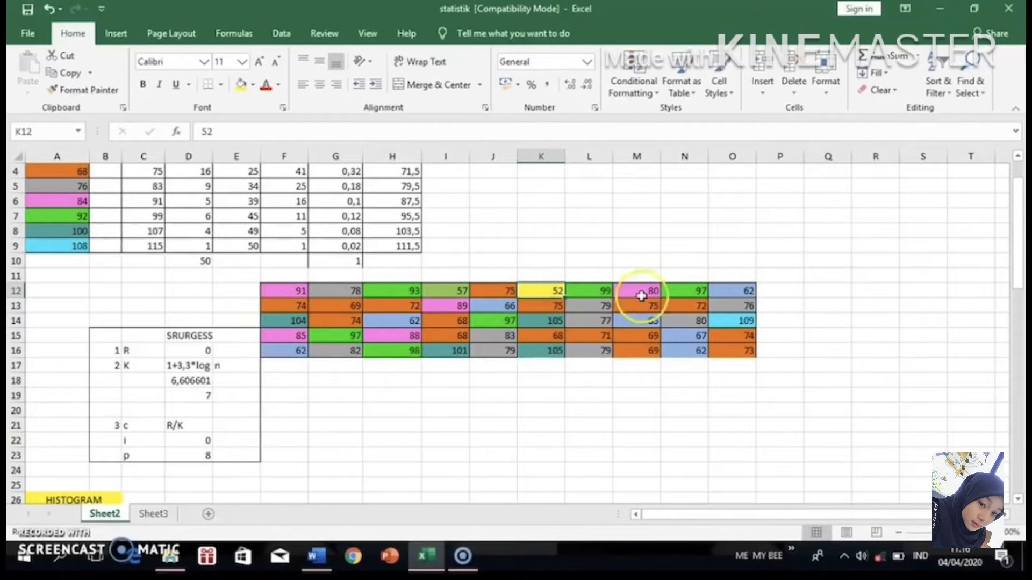
pyautogui.click(722, 320)
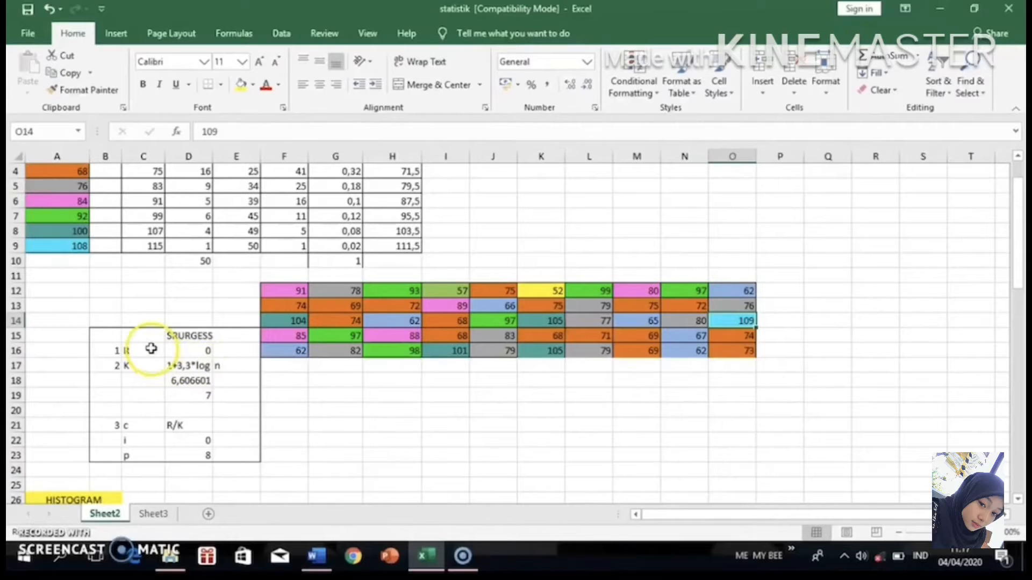
# Examine the range entry R in the SRURGESS block and its formula in D16.
pyautogui.click(124, 353)
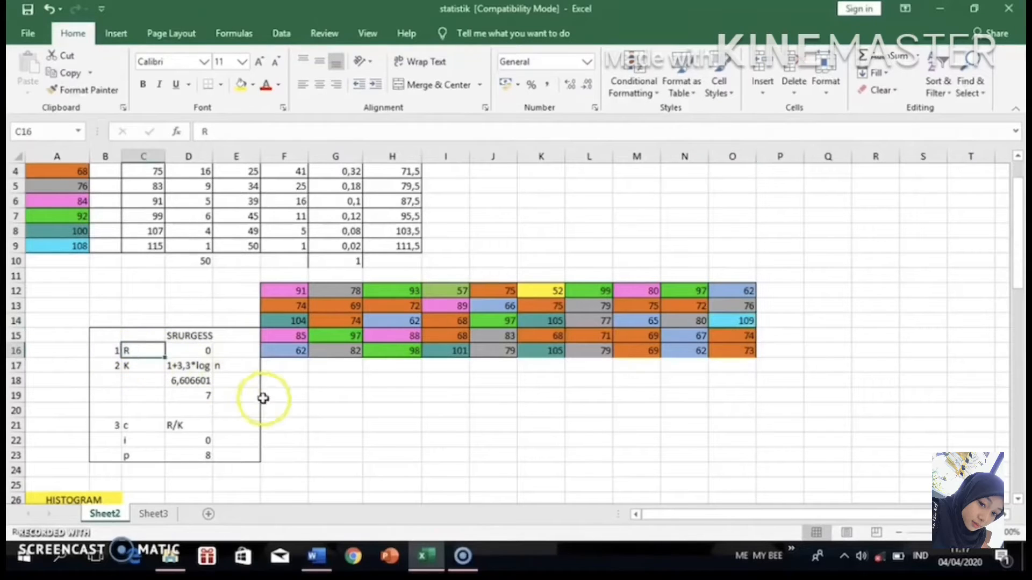
pyautogui.click(335, 408)
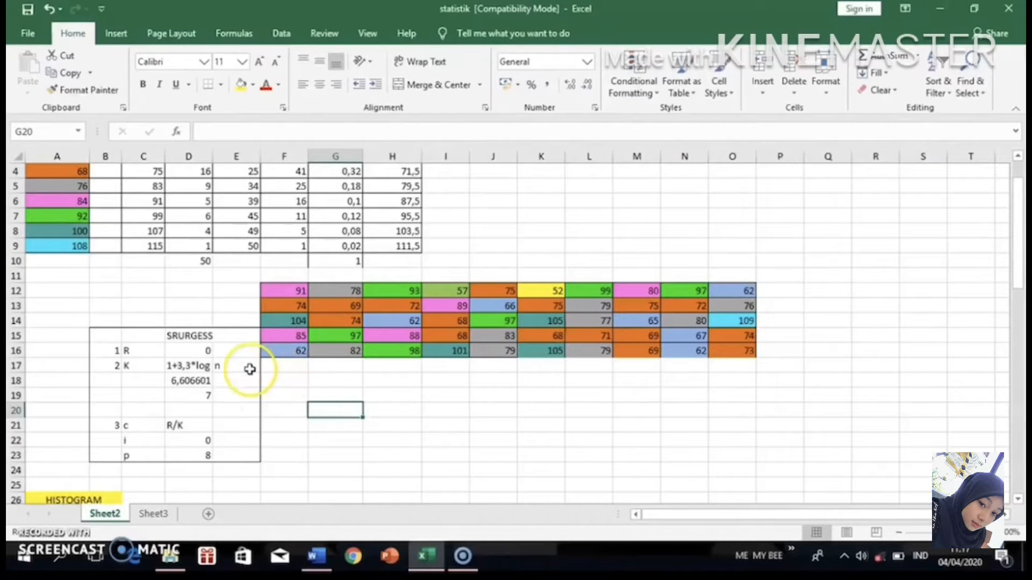
pyautogui.click(192, 349)
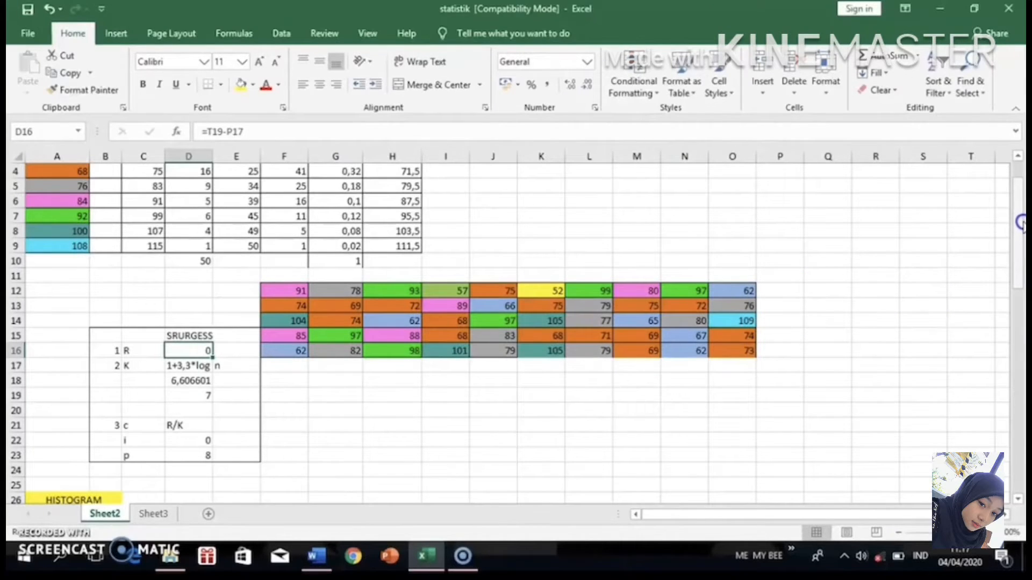
pyautogui.moveTo(1020, 226); pyautogui.dragTo(1020, 211)
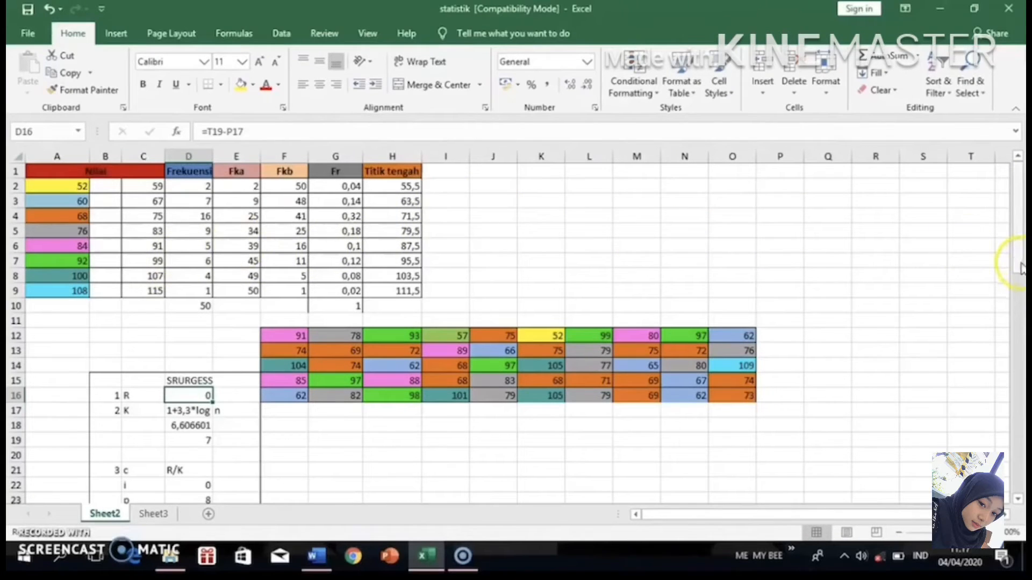
pyautogui.moveTo(1021, 265); pyautogui.dragTo(1022, 296)
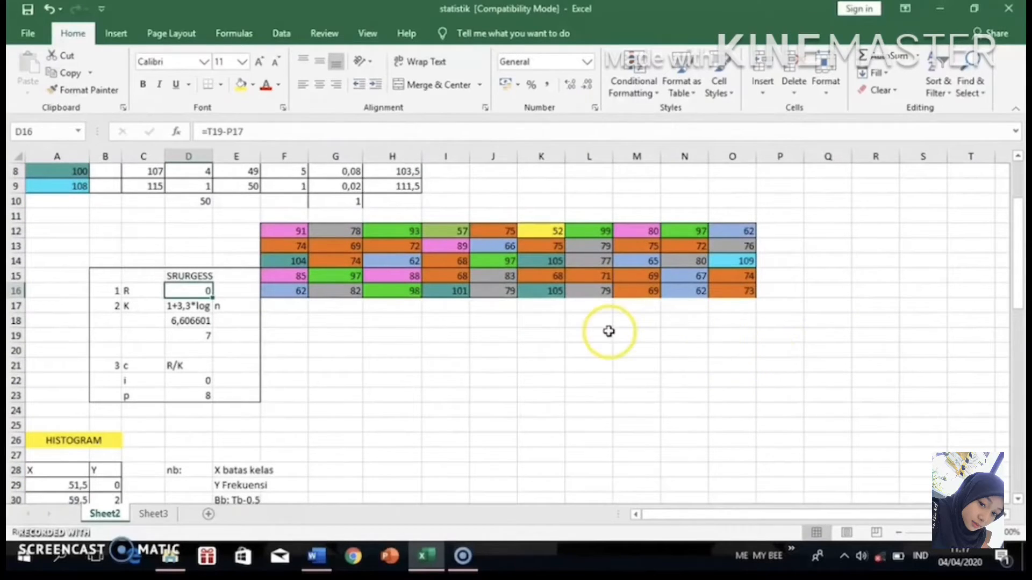
# Inspect the class-count entry K, from its written formula through the calculation in D18 to the rounded value in D19.
pyautogui.click(136, 307)
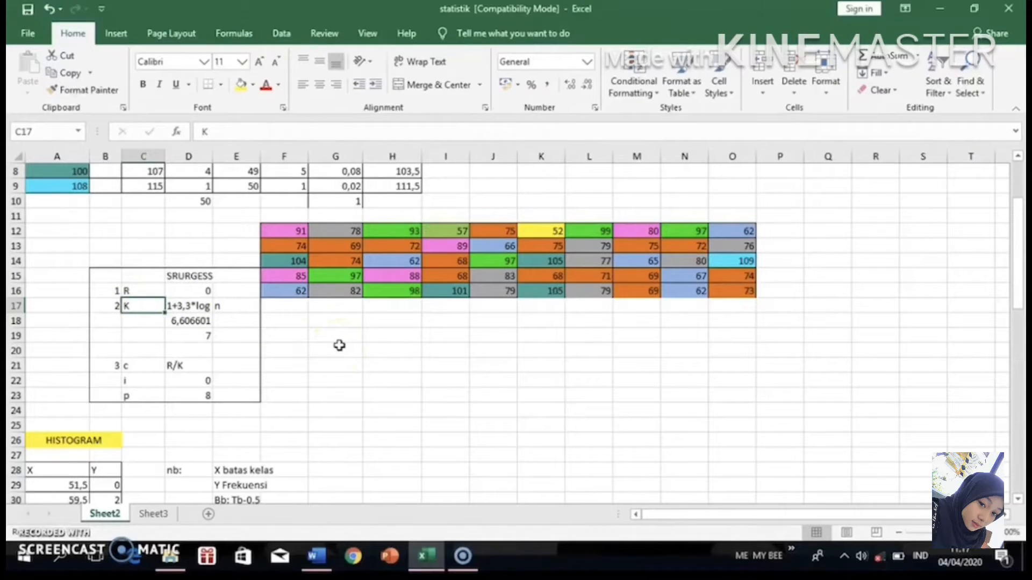
pyautogui.click(174, 307)
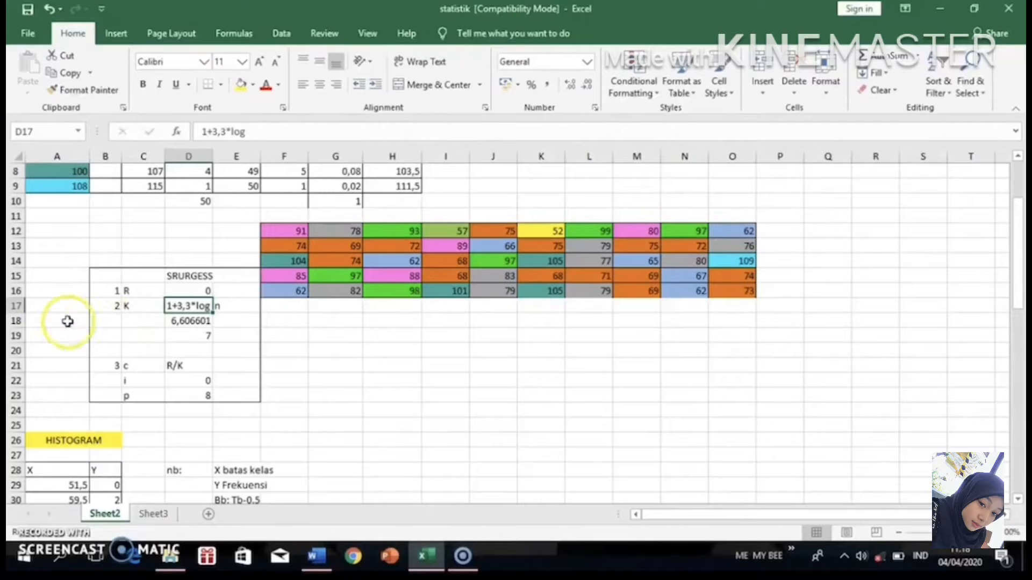
pyautogui.click(183, 322)
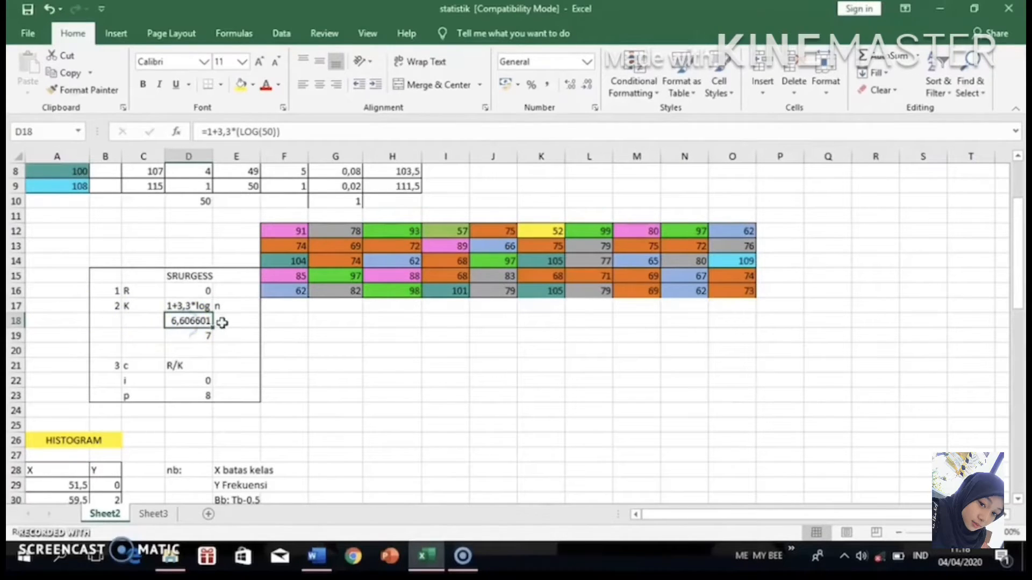
pyautogui.click(197, 336)
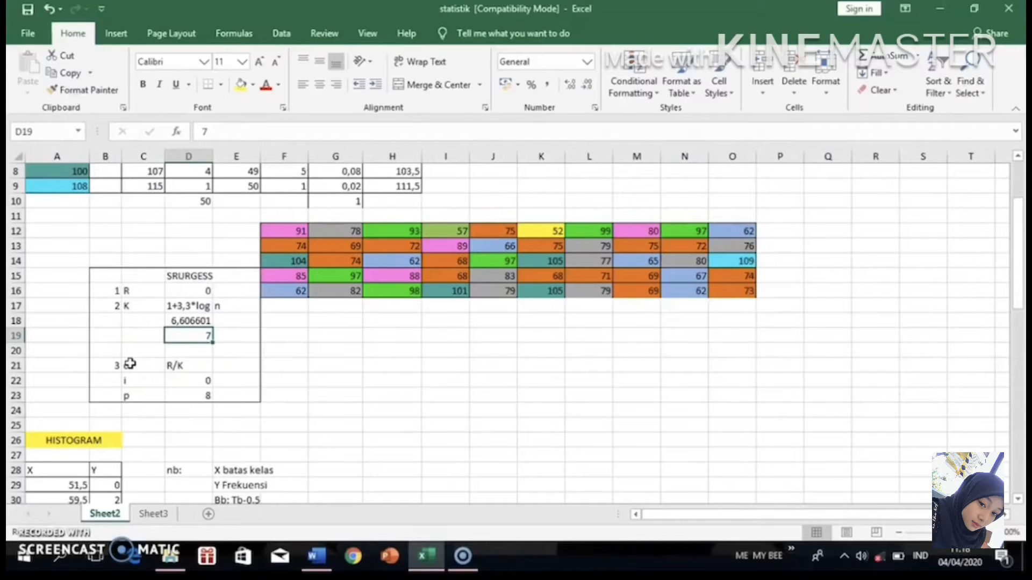
# Calculate the class interval in D22 by dividing the range by the class count with =D16/D18.
pyautogui.click(185, 365)
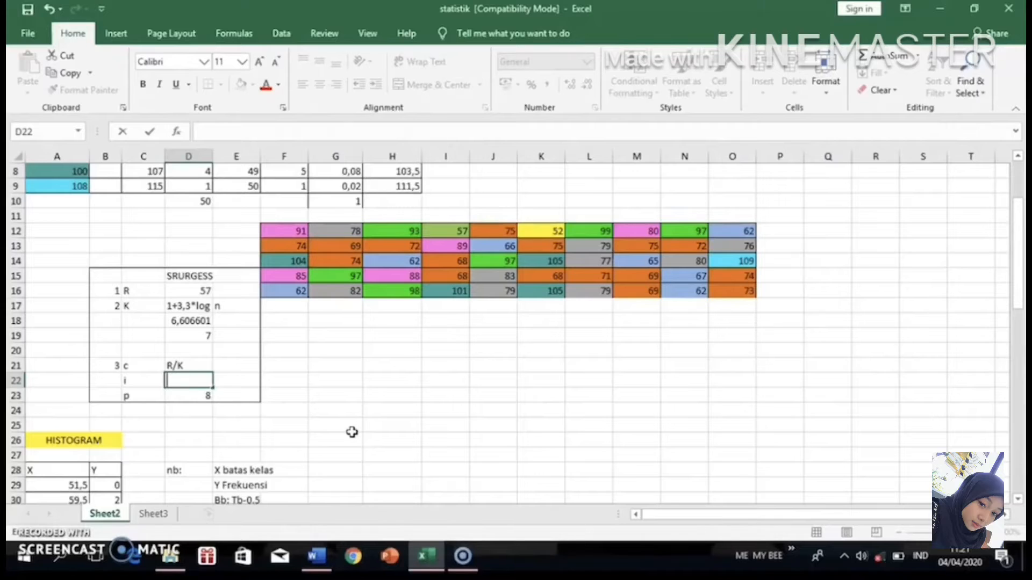
pyautogui.write('=')
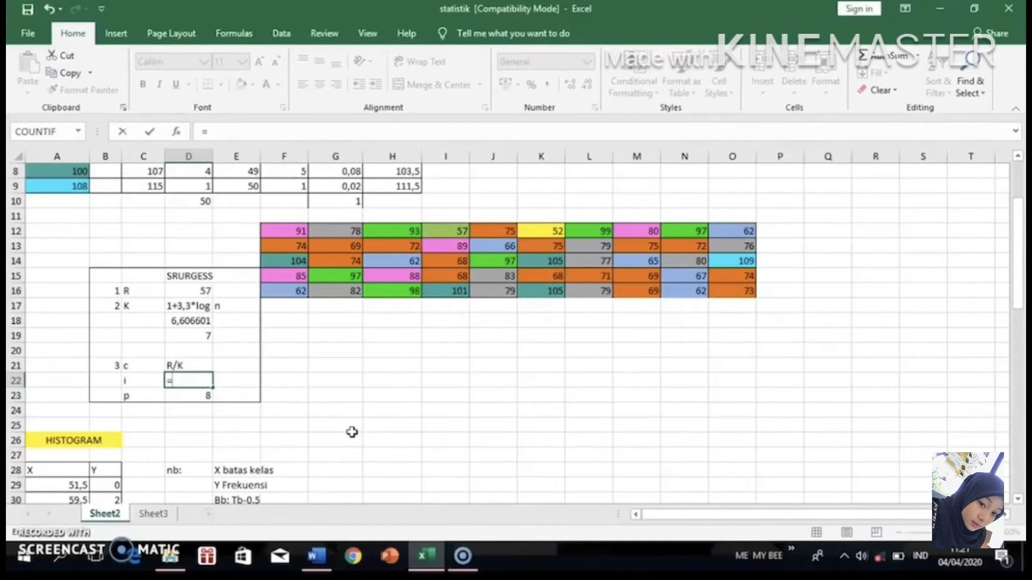
pyautogui.click(186, 293)
pyautogui.write('/')
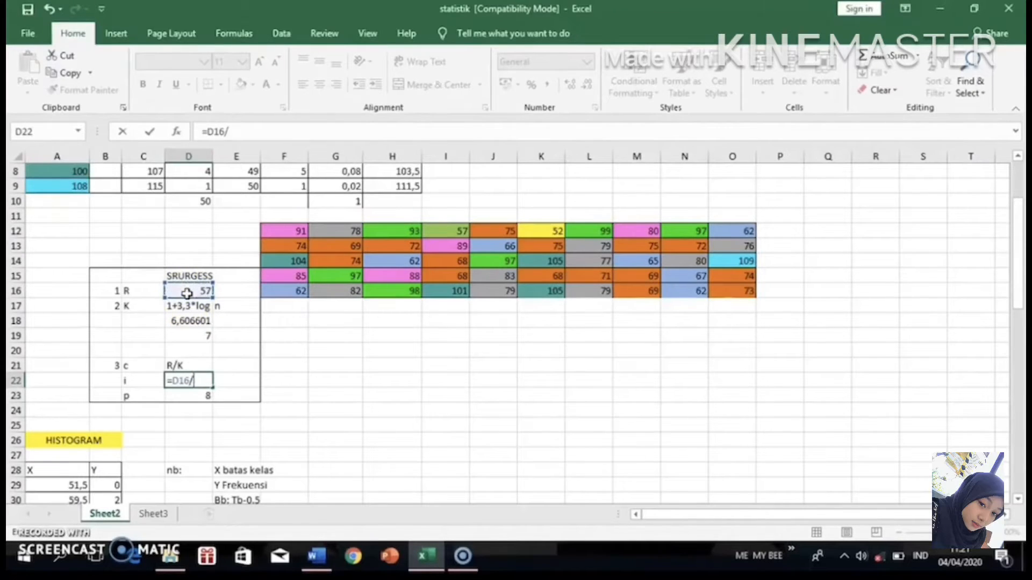
pyautogui.click(193, 325)
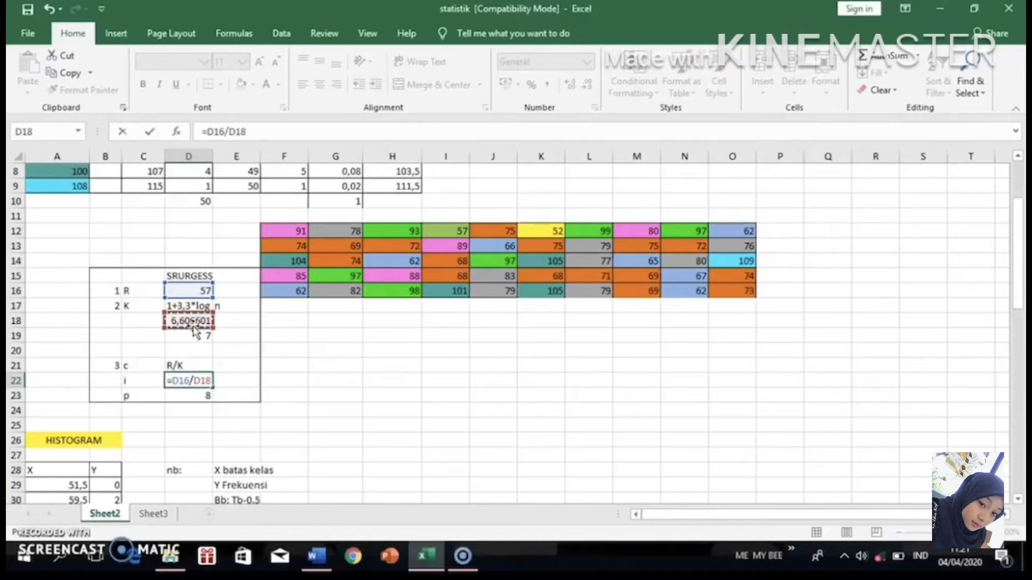
pyautogui.press('Return')
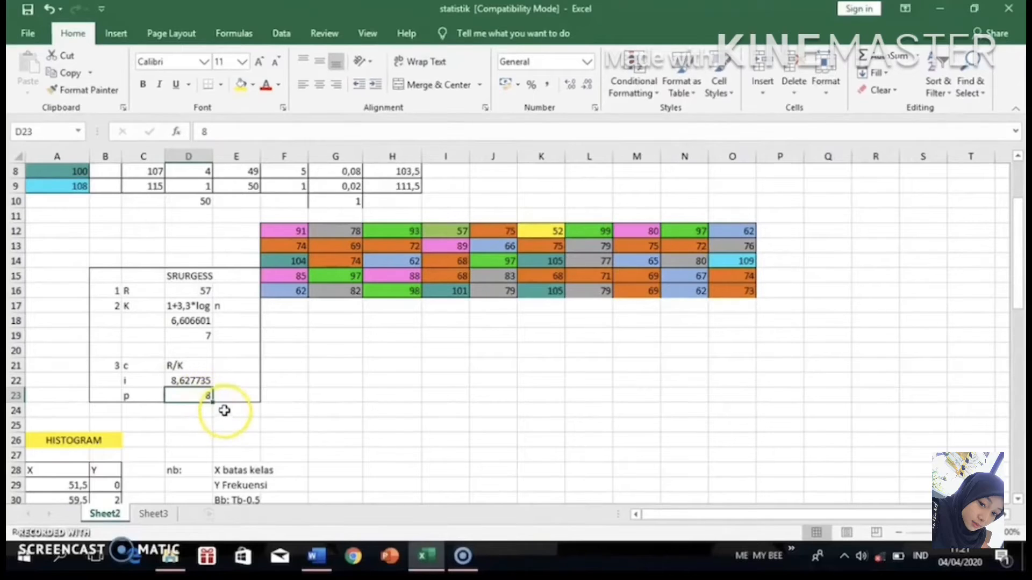
pyautogui.click(373, 385)
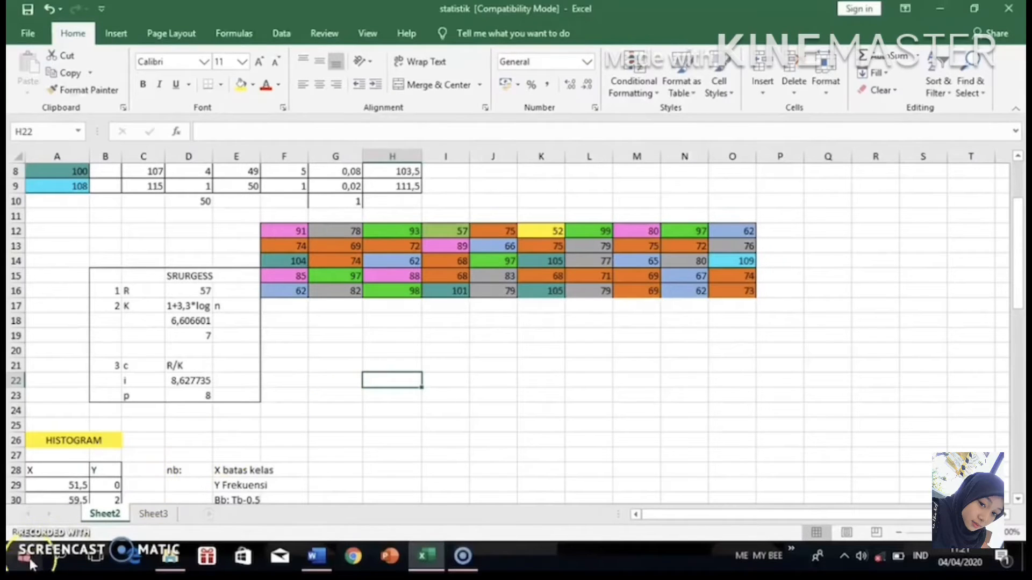
# Examine the first Frekuensi entry and how the Fka column accumulates the frequencies from row 2 to row 3.
pyautogui.scroll(3, 34, 507)
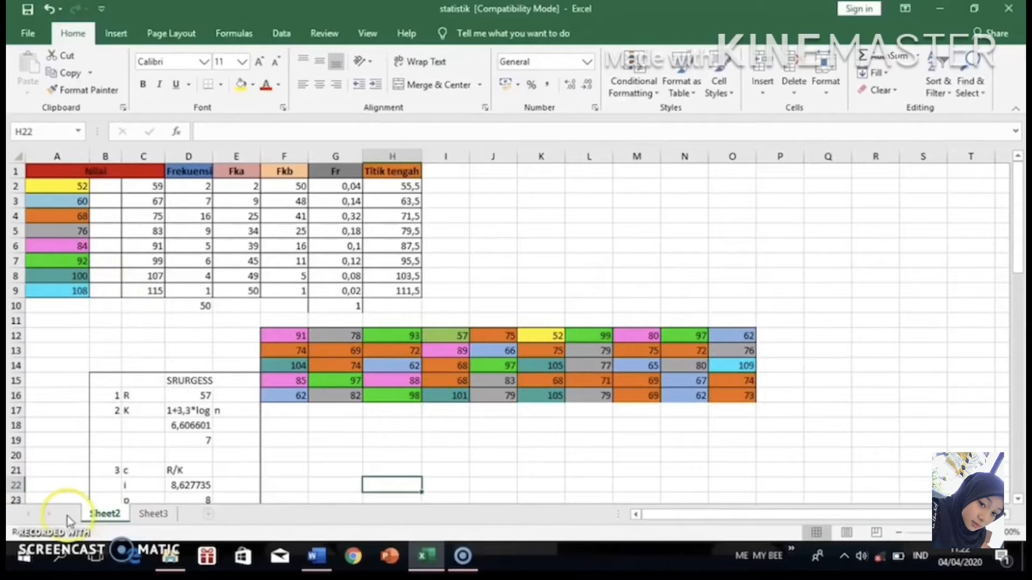
pyautogui.click(193, 186)
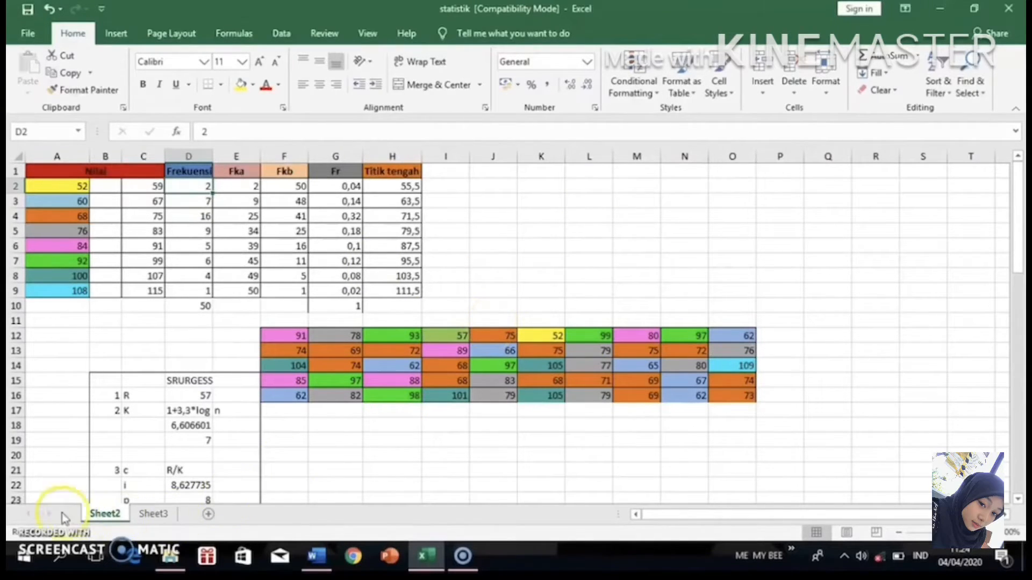
pyautogui.click(240, 190)
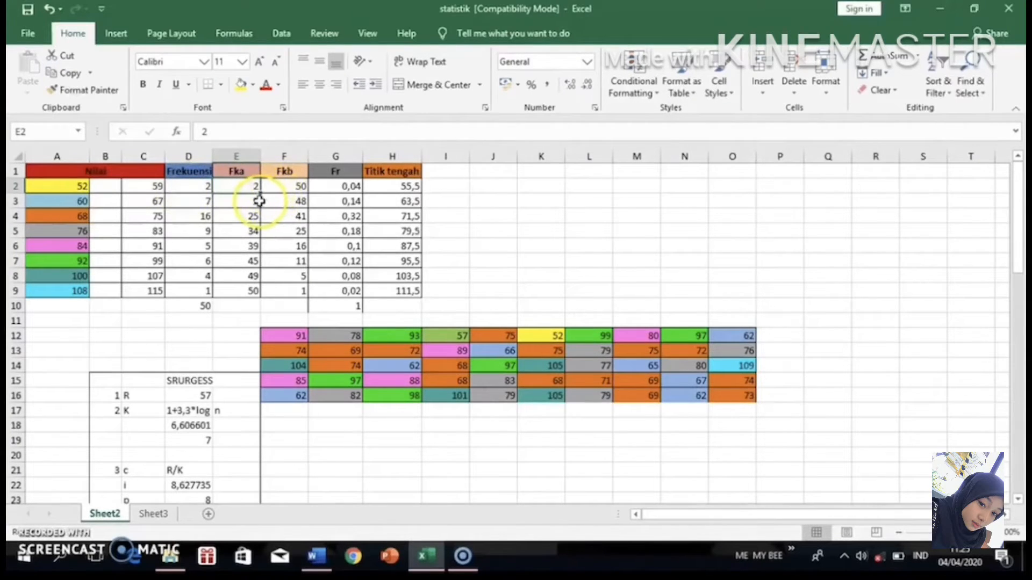
pyautogui.click(248, 206)
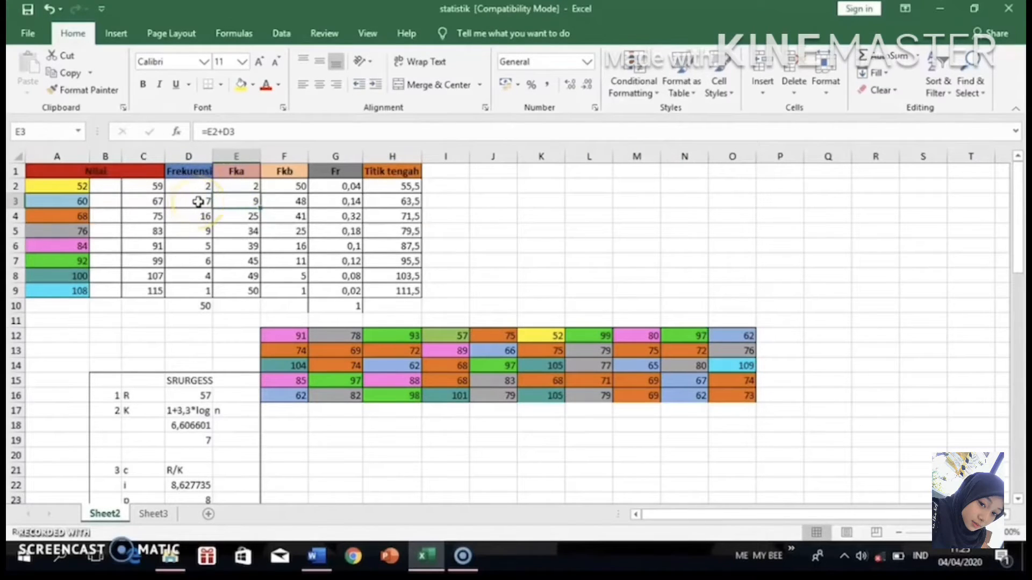
pyautogui.click(198, 202)
pyautogui.click(237, 205)
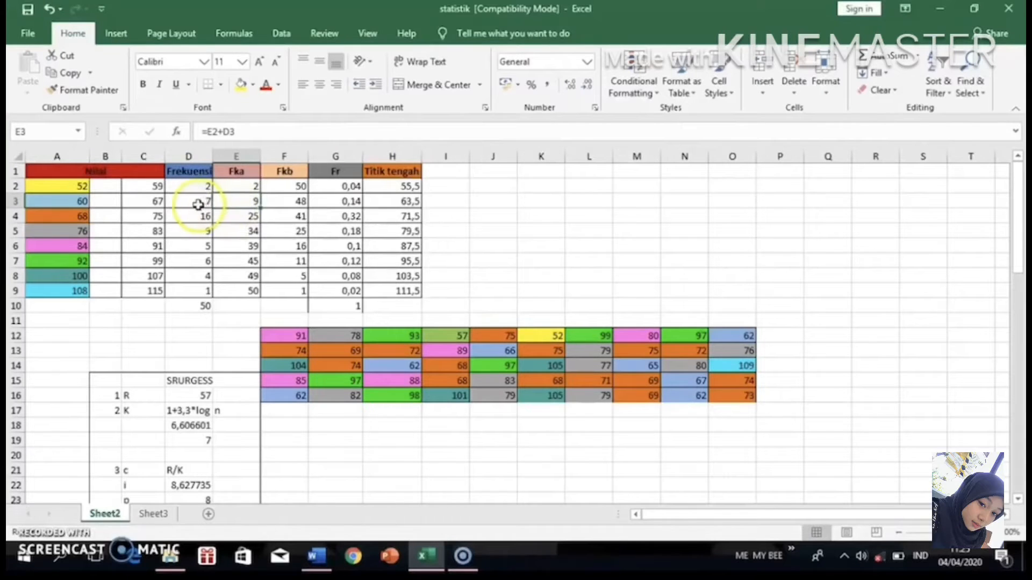
pyautogui.click(241, 187)
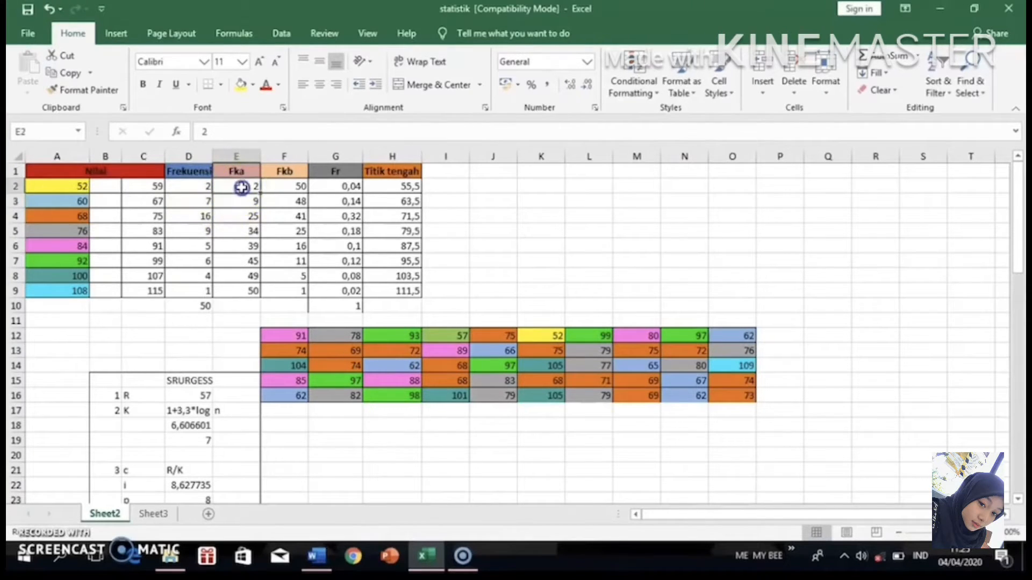
pyautogui.click(242, 205)
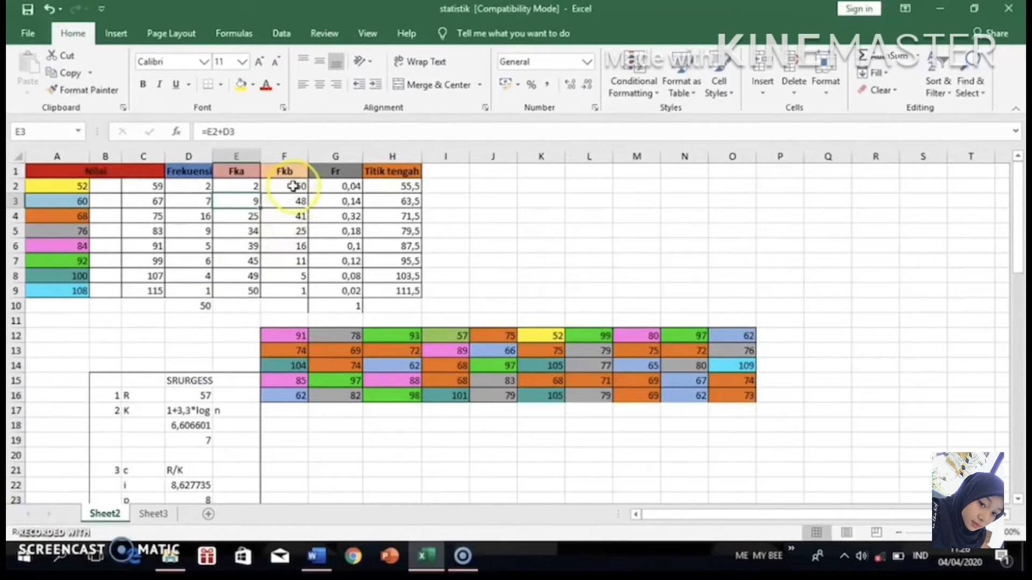
# Inspect how the Fkb column accumulates frequencies upward from F9 to F8 using the frequency in D8.
pyautogui.click(291, 293)
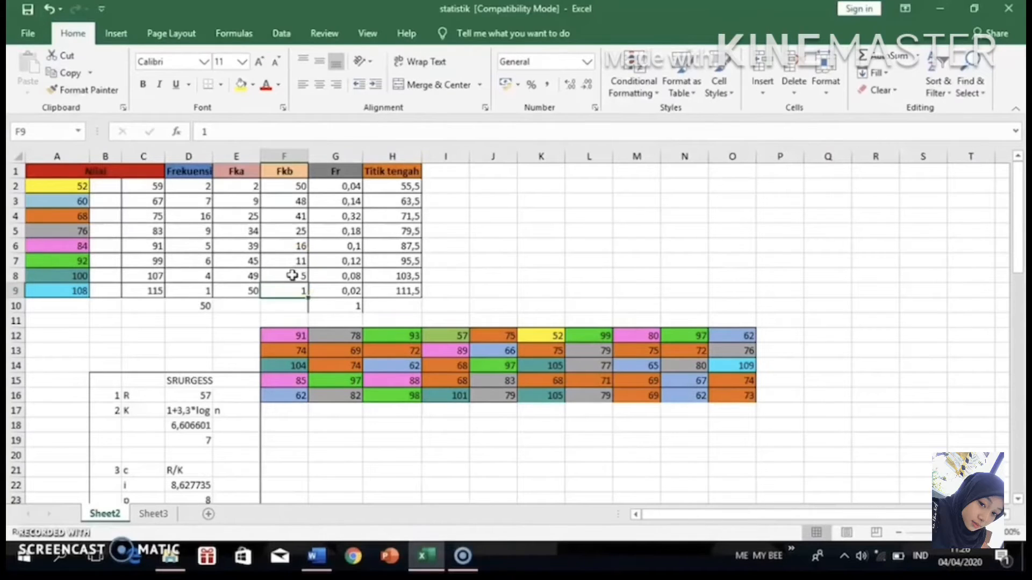
pyautogui.click(292, 275)
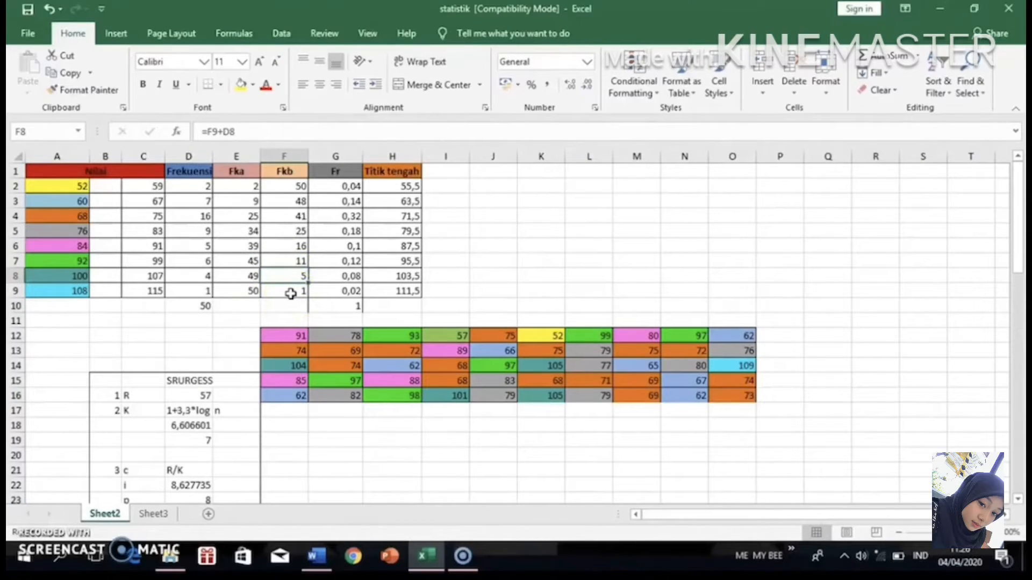
pyautogui.click(289, 292)
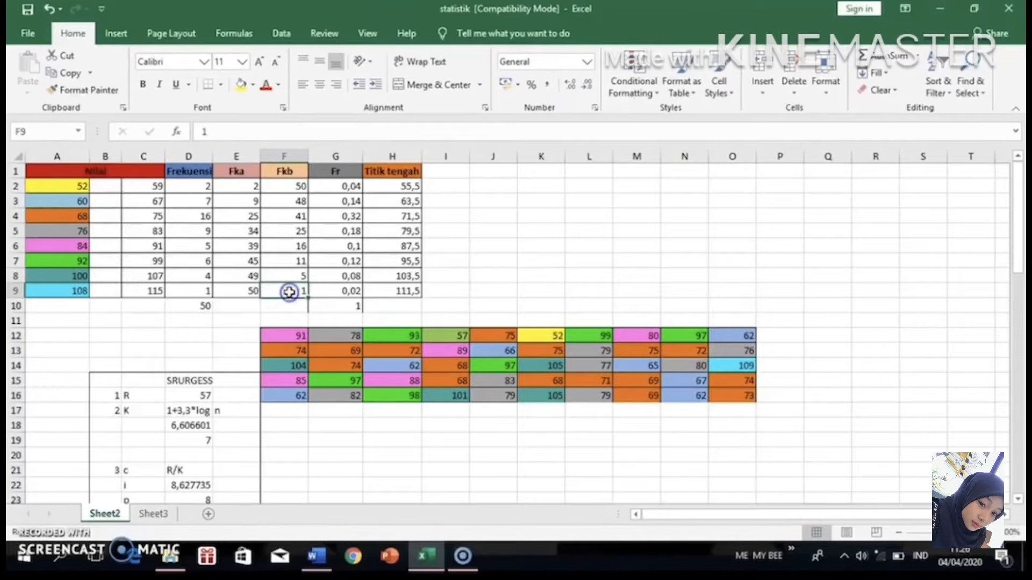
pyautogui.click(285, 279)
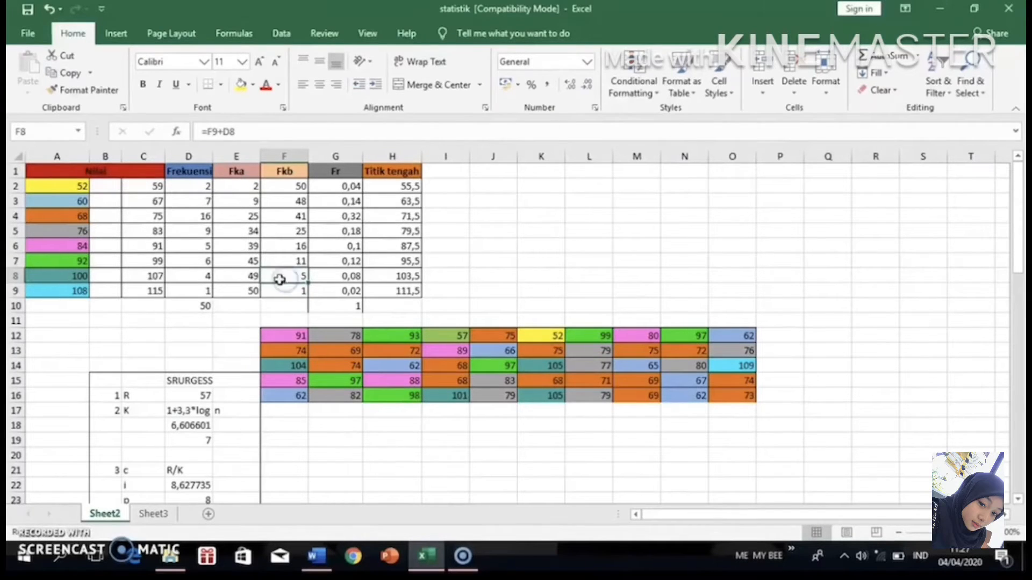
pyautogui.click(186, 276)
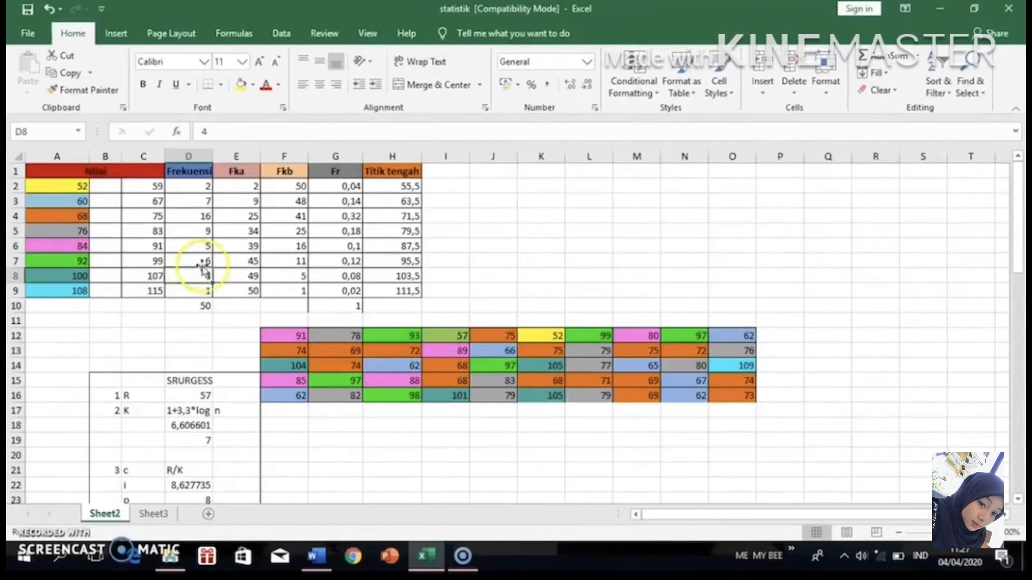
pyautogui.click(291, 275)
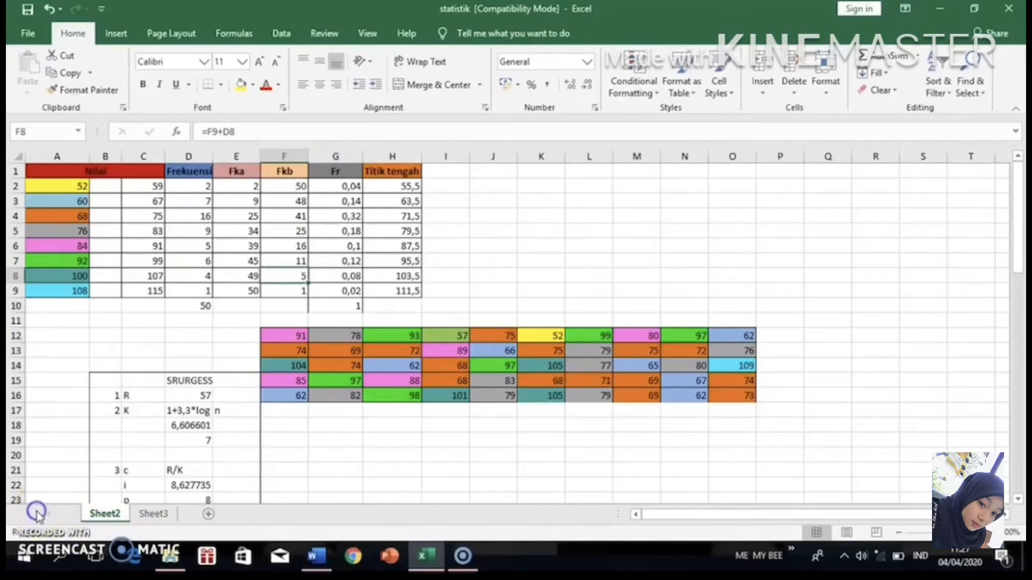
# Check the relative frequency formula in G2 and the class midpoint formula in H2, including the class limits it uses.
pyautogui.click(345, 191)
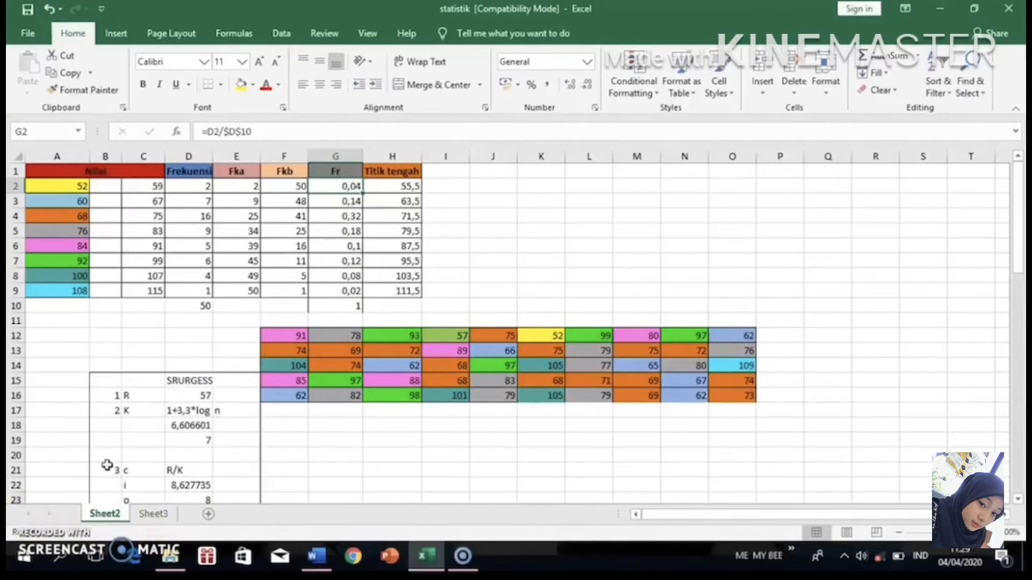
pyautogui.click(404, 188)
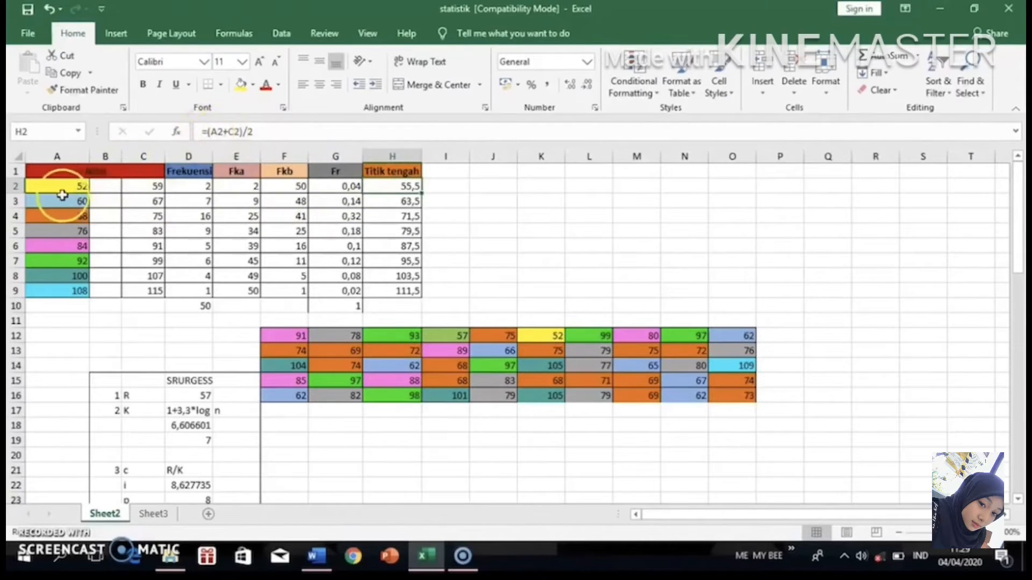
pyautogui.moveTo(67, 188); pyautogui.dragTo(451, 224)
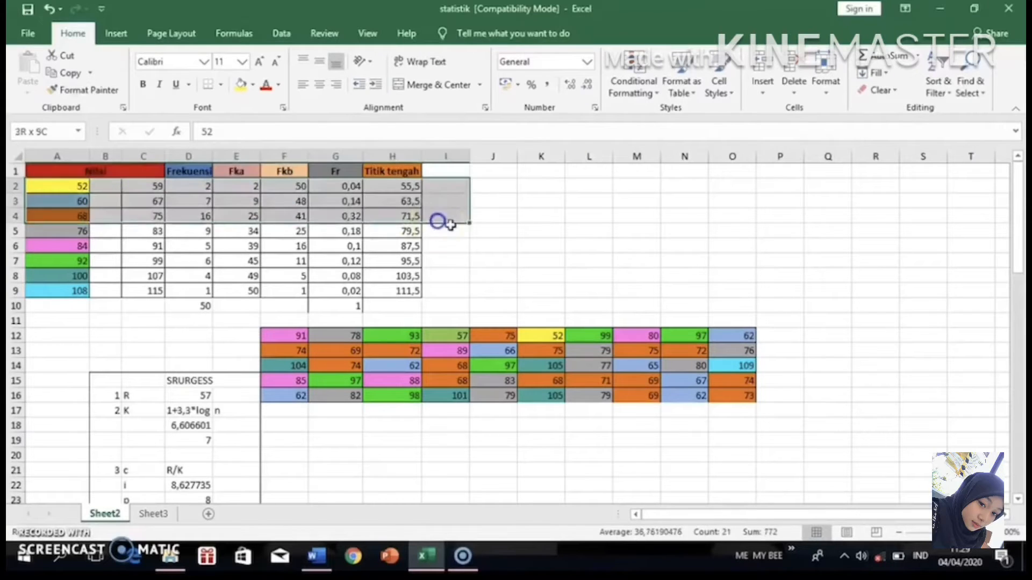
# Check the first Titik tengah formula in H2.
pyautogui.click(497, 201)
pyautogui.click(403, 186)
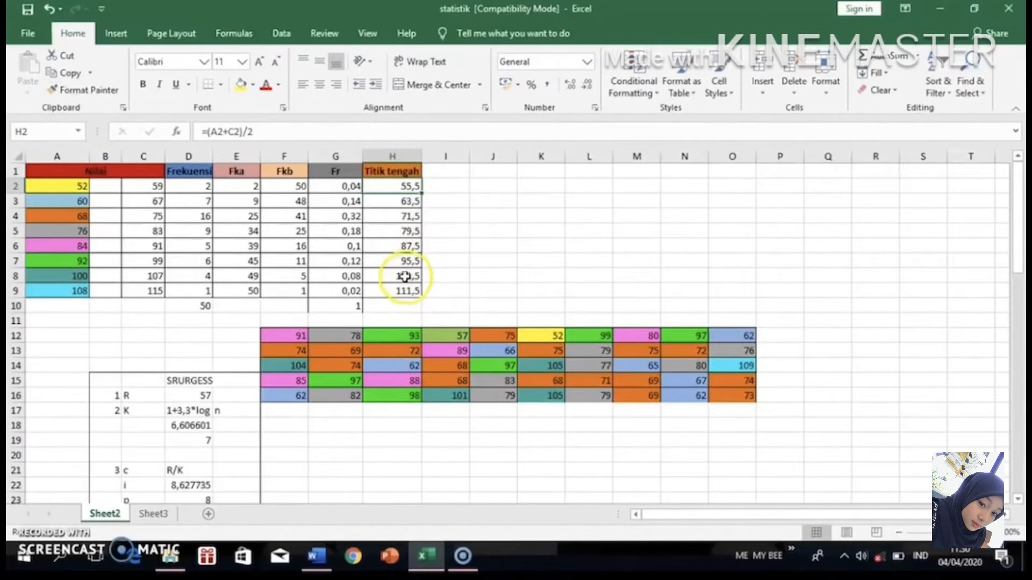
pyautogui.press('F7')
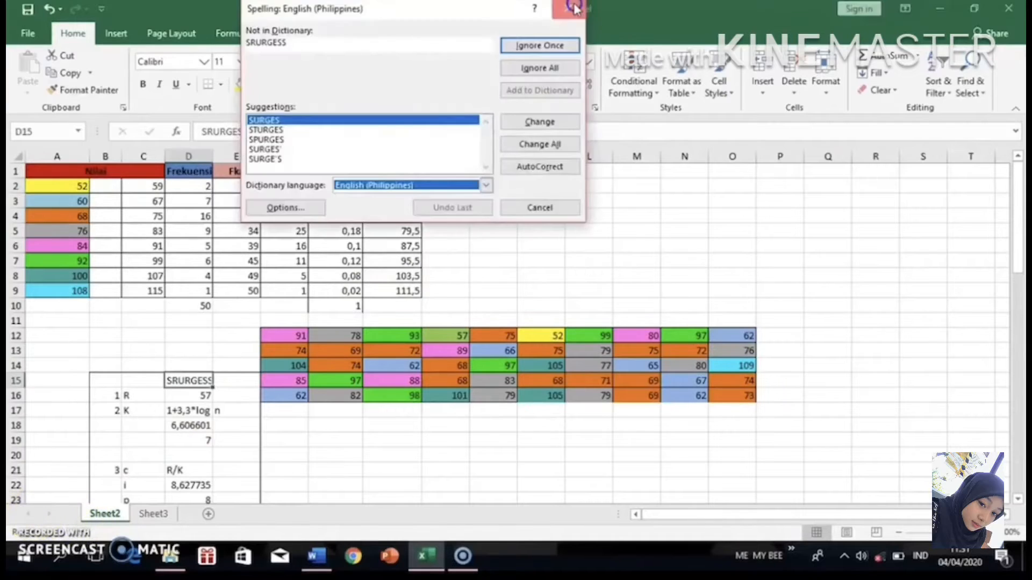
pyautogui.click(575, 8)
pyautogui.press('F7')
pyautogui.press('F4')
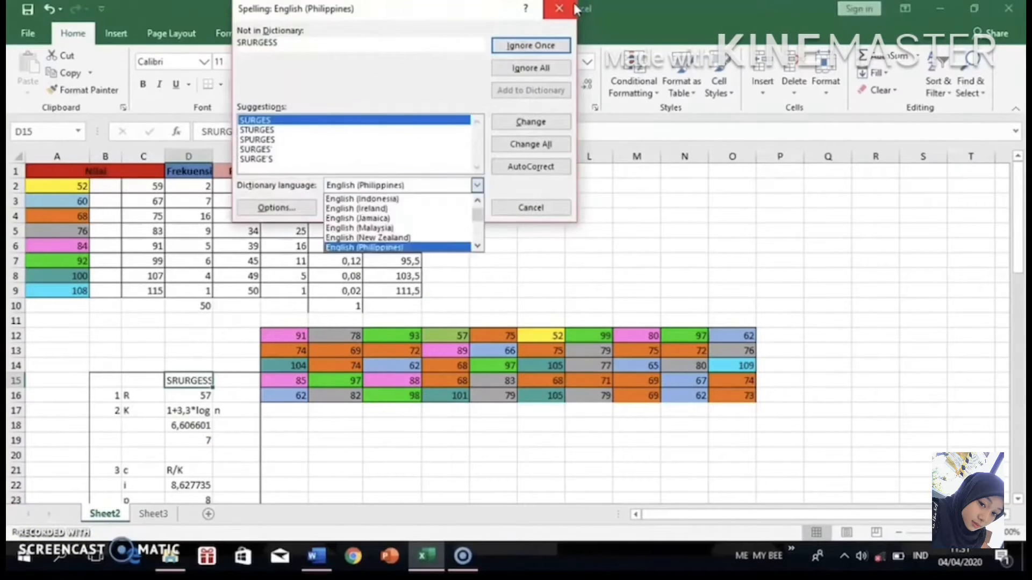
pyautogui.press('Return')
pyautogui.click(576, 9)
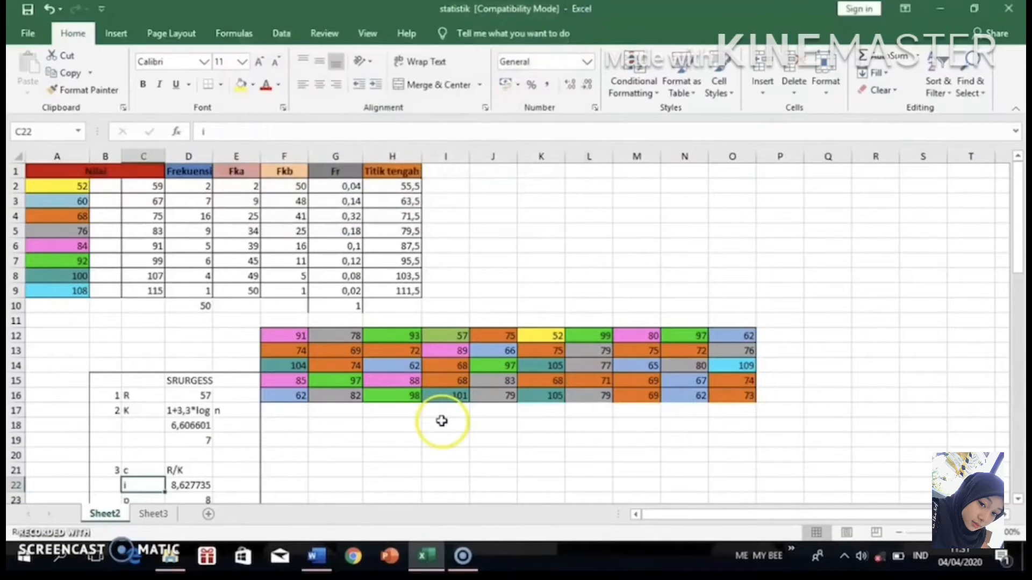
pyautogui.click(49, 10)
pyautogui.click(668, 480)
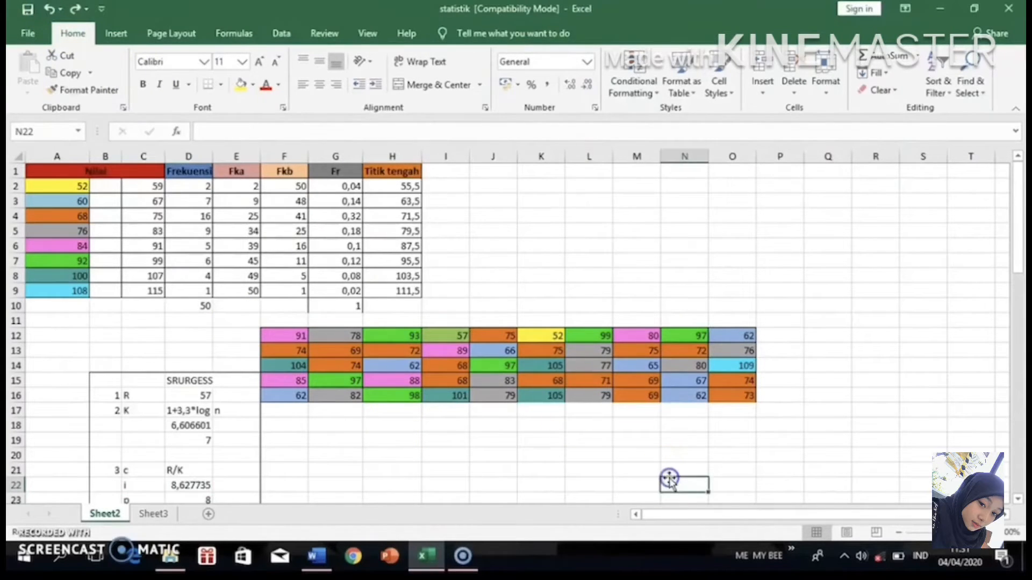
# Go to the HISTOGRAM section and read the nb: notes defining X, Y, Bb and Ba.
pyautogui.scroll(-2, 670, 481)
pyautogui.press('Down')
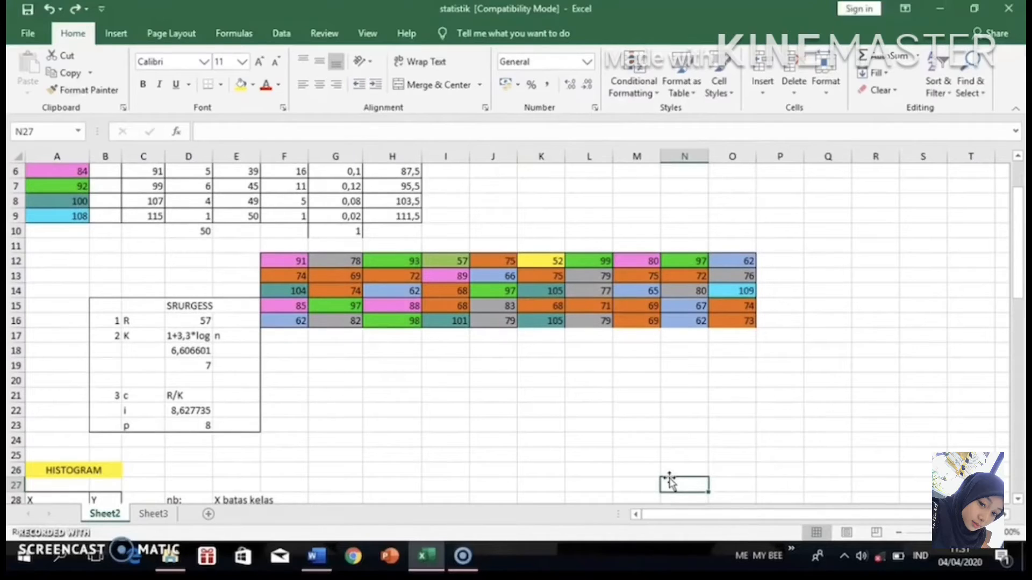
pyautogui.press('Down')
pyautogui.press('Down')
pyautogui.press('Down')
pyautogui.press('Down')
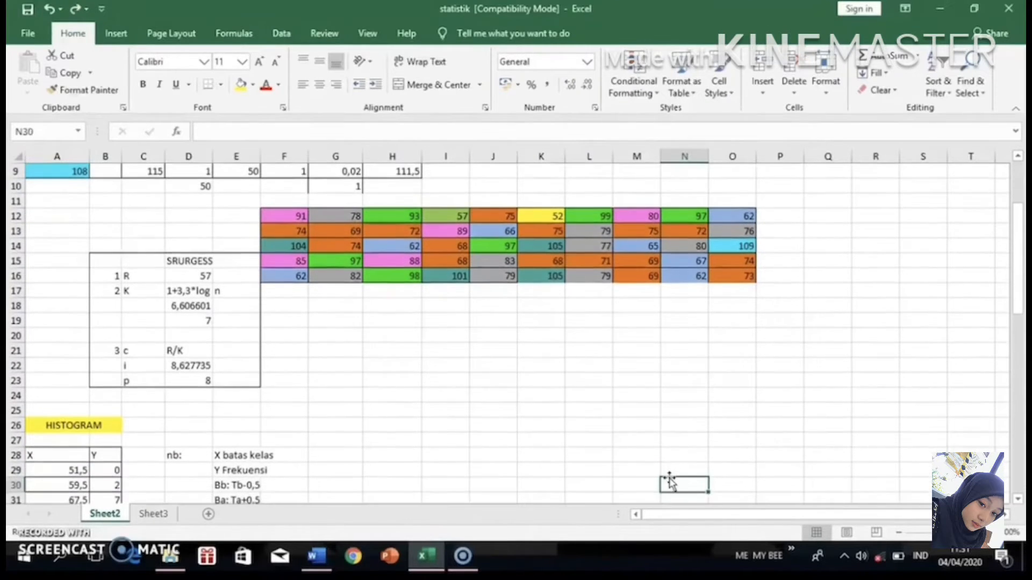
pyautogui.press('Down')
pyautogui.press('Down')
pyautogui.press('Down')
pyautogui.press('Down')
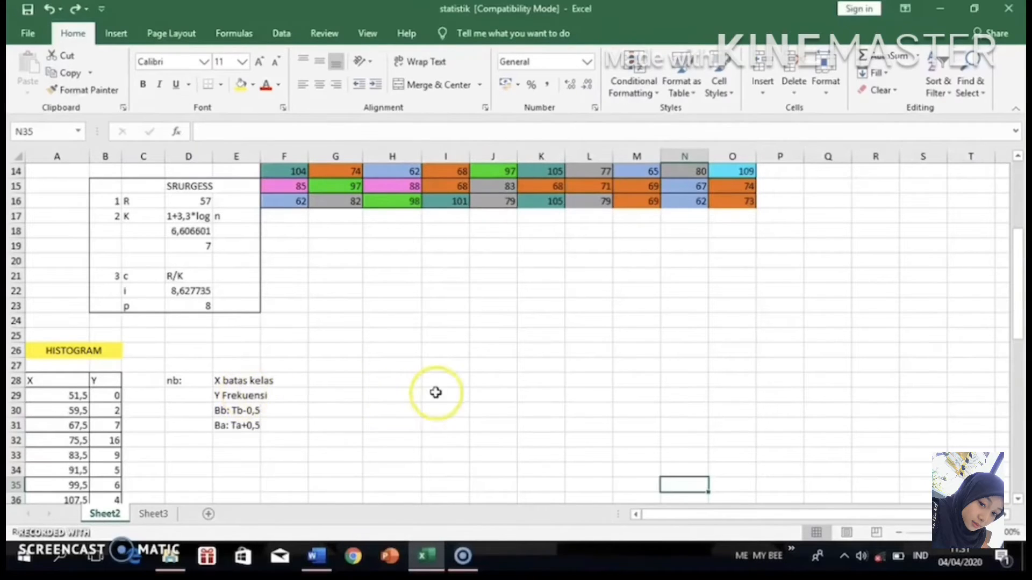
pyautogui.click(492, 392)
pyautogui.press('Down')
pyautogui.press('Down')
pyautogui.press('Down')
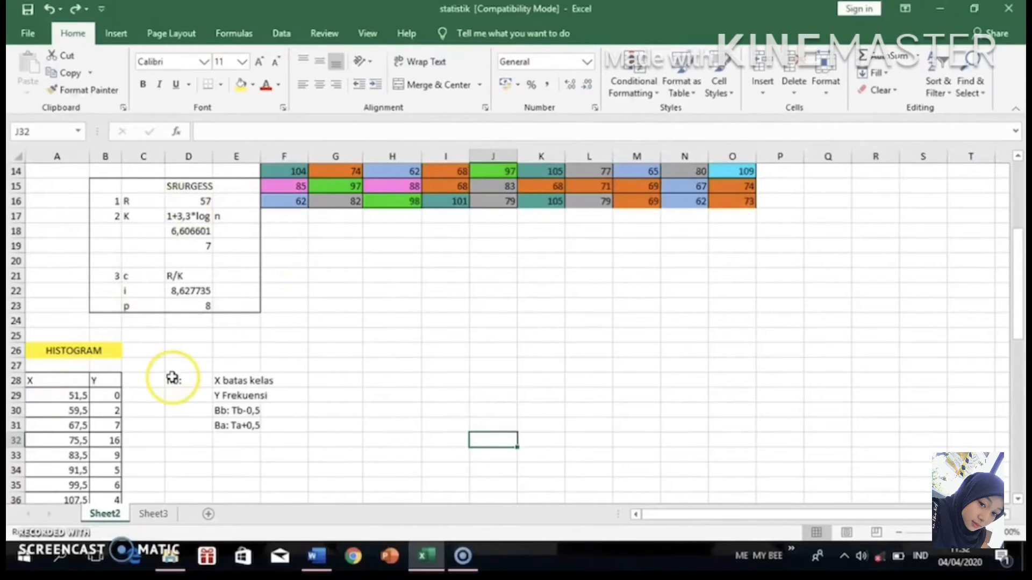
# Inspect the first X boundary formula in A29 and trace it to the lower class limit in A2.
pyautogui.click(68, 394)
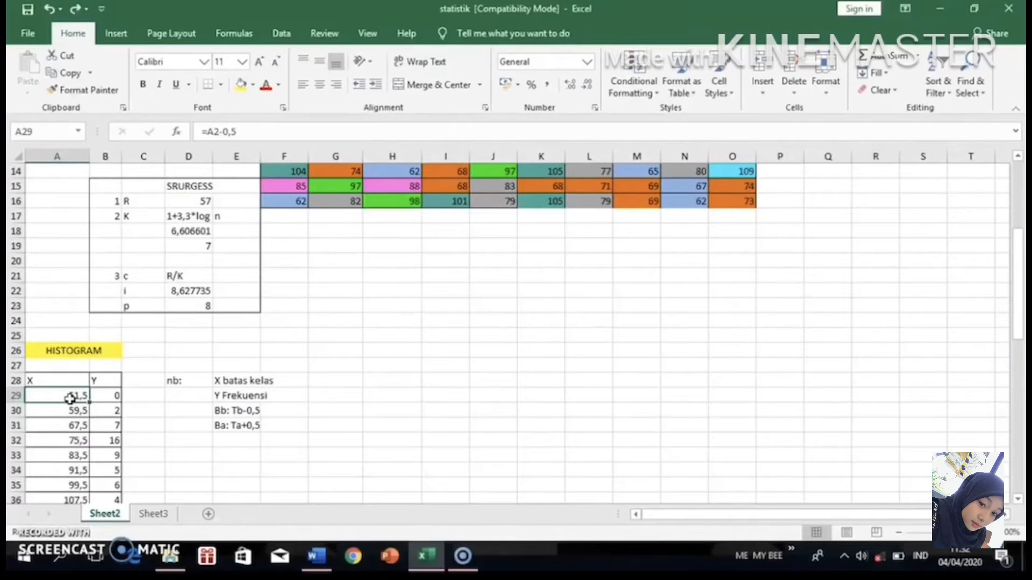
pyautogui.press('Up')
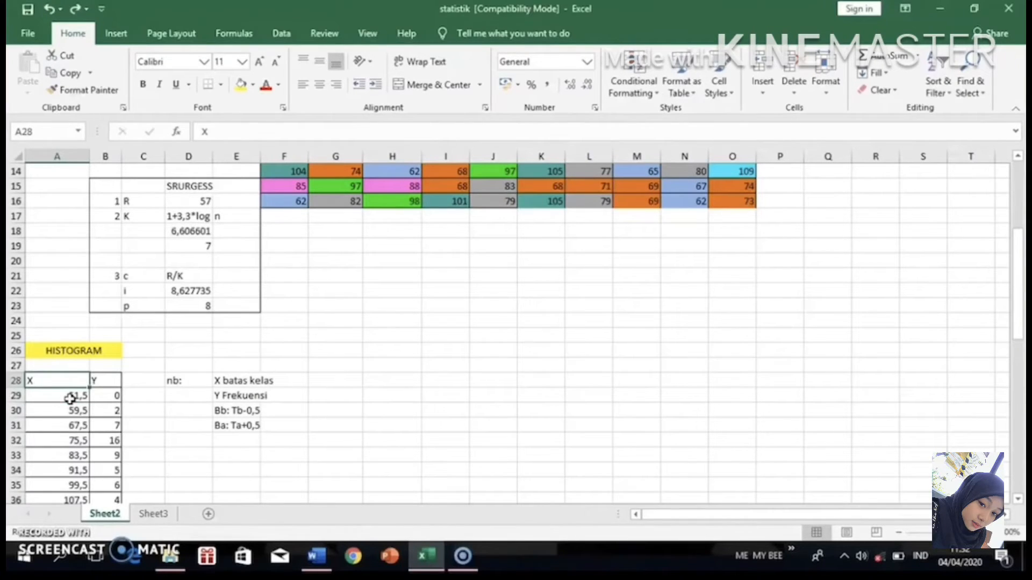
pyautogui.press('Up')
pyautogui.press('Up')
pyautogui.press('Up')
pyautogui.press('Up')
pyautogui.press('Up')
pyautogui.press('Up')
pyautogui.press('Up')
pyautogui.press('Up')
pyautogui.press('Up')
pyautogui.press('Up')
pyautogui.press('Up')
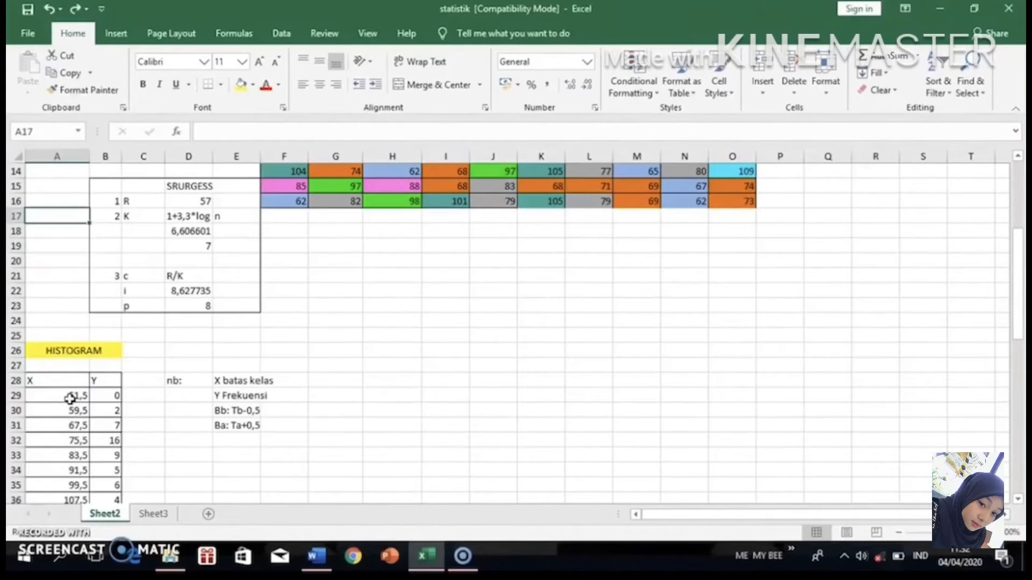
pyautogui.press('Up')
pyautogui.press('Up')
pyautogui.press('Up')
pyautogui.press('Up')
pyautogui.press('Up')
pyautogui.press('Up')
pyautogui.press('Up')
pyautogui.press('Up')
pyautogui.press('Up')
pyautogui.press('Up')
pyautogui.press('Up')
pyautogui.press('Up')
pyautogui.press('Up')
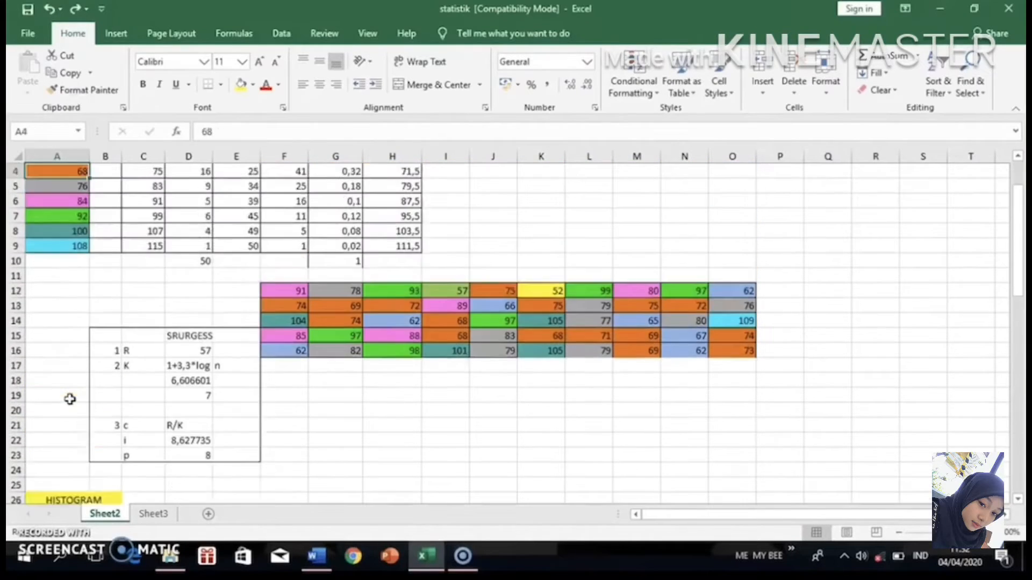
pyautogui.press('Up')
pyautogui.press('Up')
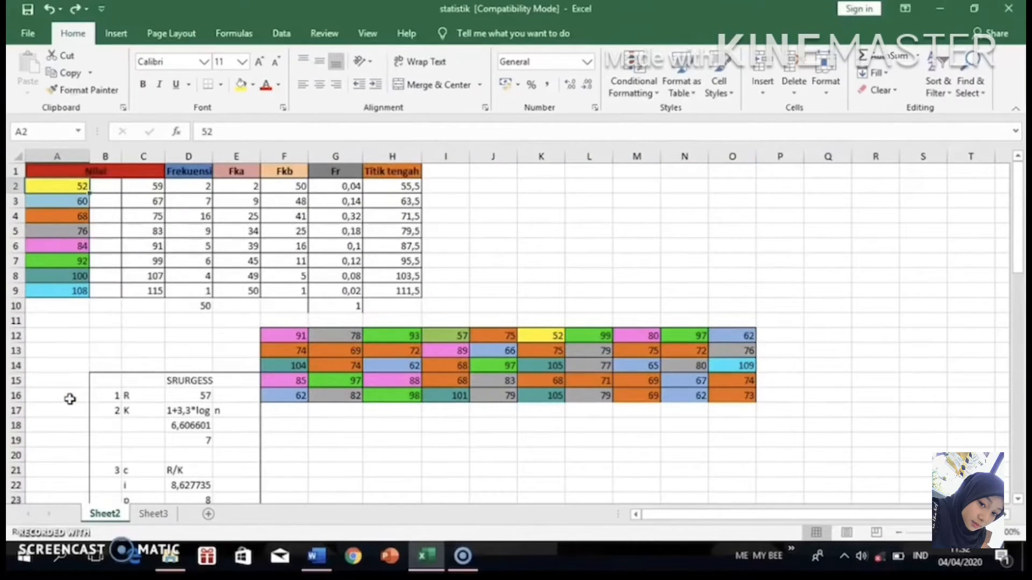
# Inspect the X boundary formula in A30 and trace it to the upper class limits in column C of the frequency table.
pyautogui.press('Down')
pyautogui.press('Down')
pyautogui.press('Down')
pyautogui.press('Down')
pyautogui.press('Down')
pyautogui.press('Down')
pyautogui.press('Down')
pyautogui.press('Down')
pyautogui.press('Down')
pyautogui.press('Down')
pyautogui.press('Down')
pyautogui.press('Down')
pyautogui.press('Down')
pyautogui.press('Down')
pyautogui.press('Down')
pyautogui.press('Down')
pyautogui.press('Down')
pyautogui.press('Down')
pyautogui.press('Down')
pyautogui.press('Down')
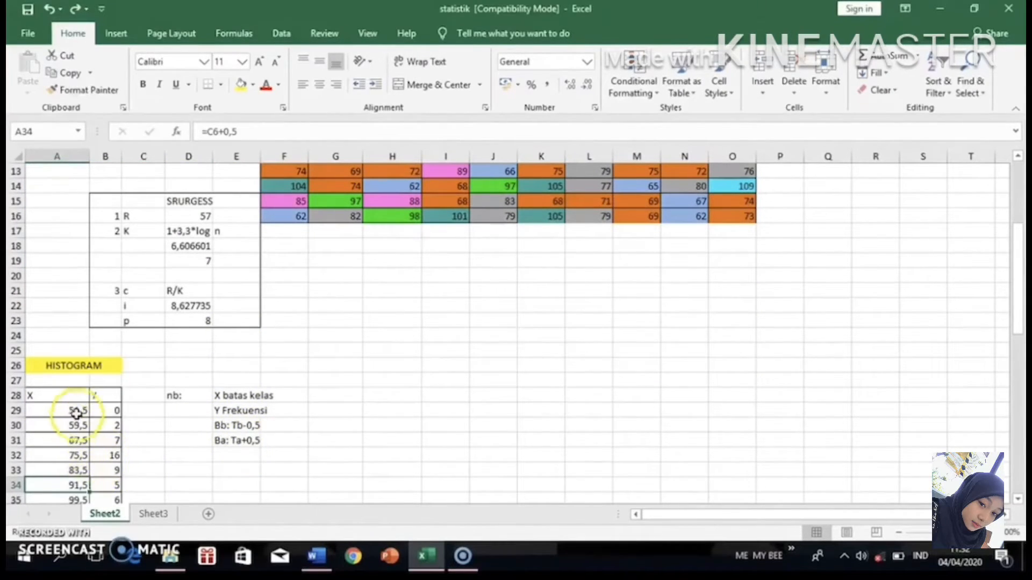
pyautogui.click(165, 442)
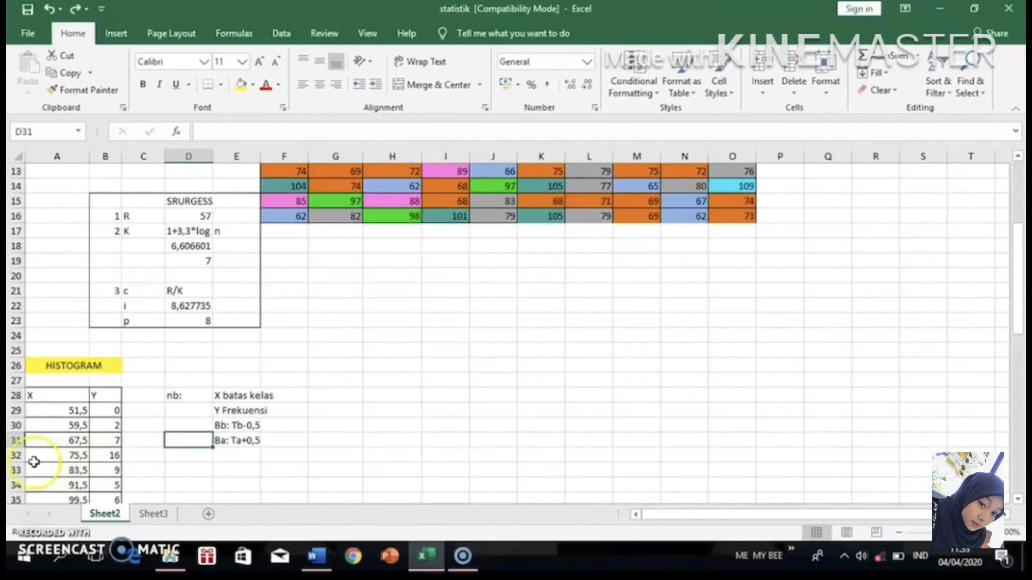
pyautogui.click(72, 428)
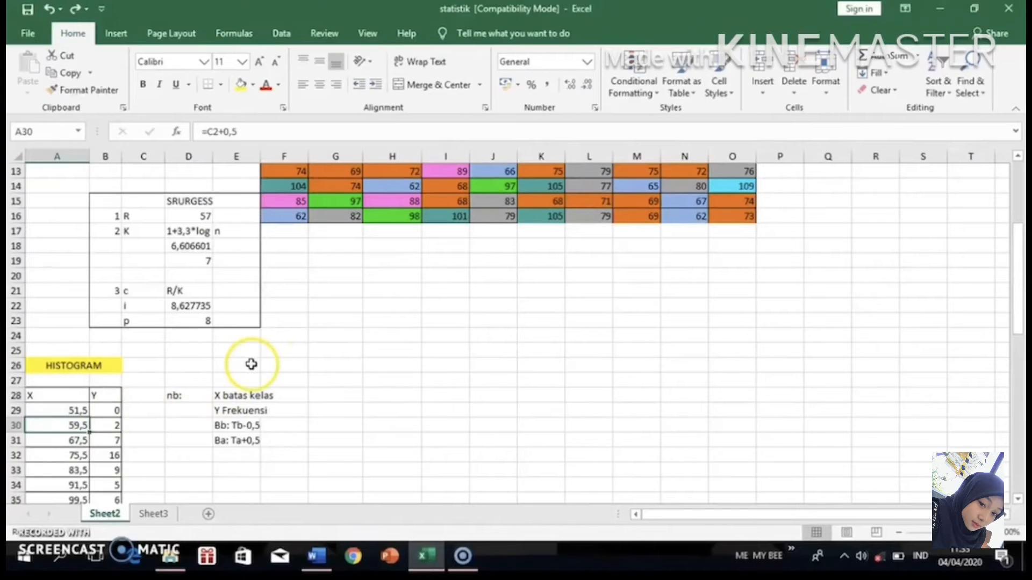
pyautogui.press('Up')
pyautogui.press('Up')
pyautogui.press('Up')
pyautogui.press('Up')
pyautogui.press('Up')
pyautogui.press('Up')
pyautogui.press('Up')
pyautogui.press('Up')
pyautogui.press('Up')
pyautogui.press('Up')
pyautogui.press('Up')
pyautogui.press('Up')
pyautogui.press('Up')
pyautogui.press('Up')
pyautogui.press('Up')
pyautogui.press('Up')
pyautogui.press('Up')
pyautogui.press('Up')
pyautogui.press('Up')
pyautogui.press('Up')
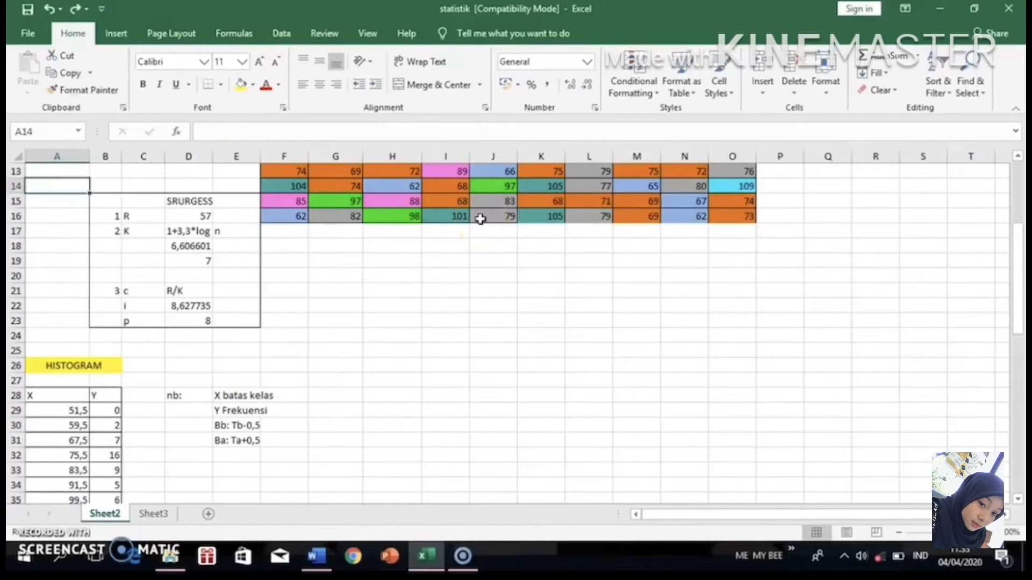
pyautogui.press('Up')
pyautogui.press('Up')
pyautogui.press('Up')
pyautogui.press('Up')
pyautogui.press('Up')
pyautogui.press('Up')
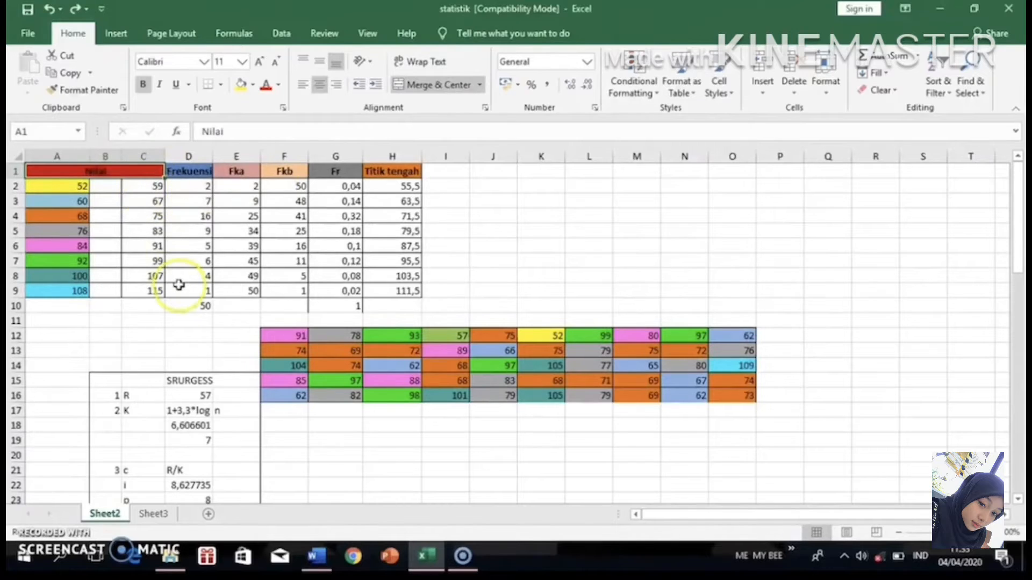
# Examine the remaining X boundary formulas in the histogram table down to A37 and their references to the upper class limits.
pyautogui.press('Down')
pyautogui.press('Down')
pyautogui.press('Down')
pyautogui.press('Down')
pyautogui.press('Down')
pyautogui.press('Down')
pyautogui.press('Down')
pyautogui.press('Down')
pyautogui.press('Down')
pyautogui.press('Down')
pyautogui.press('Down')
pyautogui.press('Down')
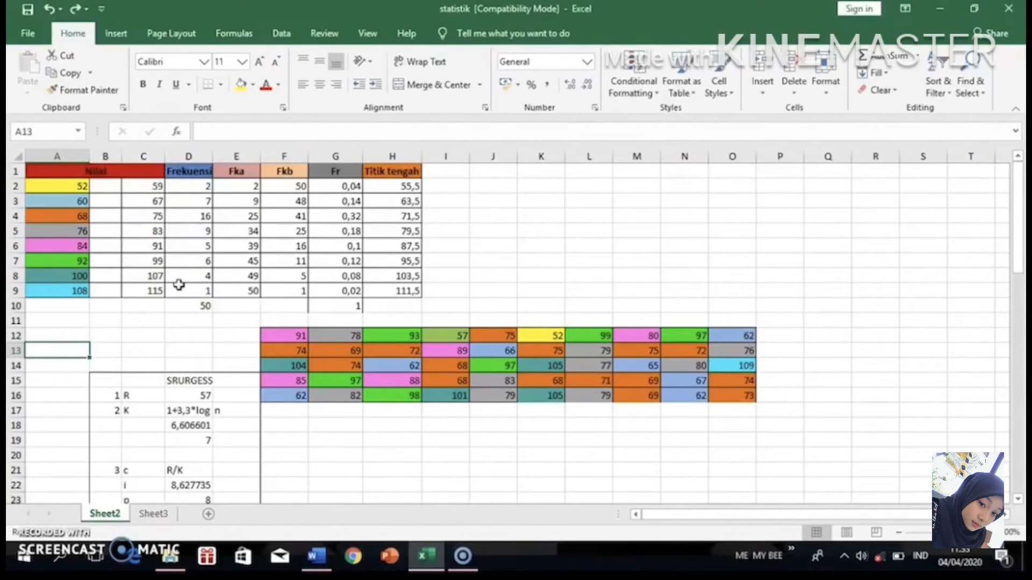
pyautogui.press('Down')
pyautogui.press('Down')
pyautogui.press('Down')
pyautogui.press('Down')
pyautogui.press('Down')
pyautogui.press('Down')
pyautogui.press('Down')
pyautogui.press('Down')
pyautogui.press('Down')
pyautogui.press('Down')
pyautogui.press('Down')
pyautogui.press('Down')
pyautogui.press('Down')
pyautogui.press('Down')
pyautogui.press('Down')
pyautogui.press('Down')
pyautogui.press('Down')
pyautogui.press('Down')
pyautogui.press('Down')
pyautogui.press('Down')
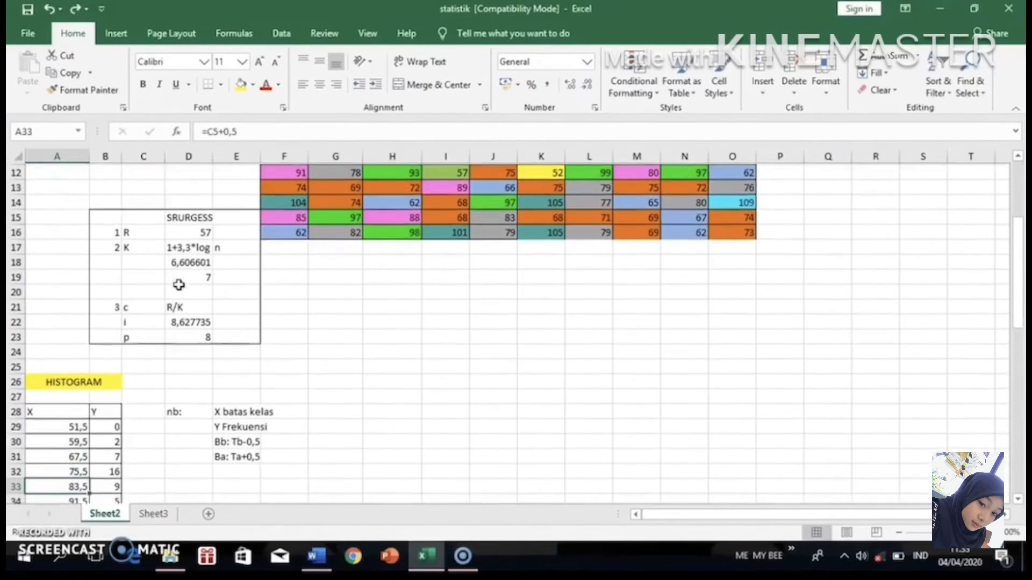
pyautogui.press('Down')
pyautogui.press('Down')
pyautogui.press('Down')
pyautogui.press('Down')
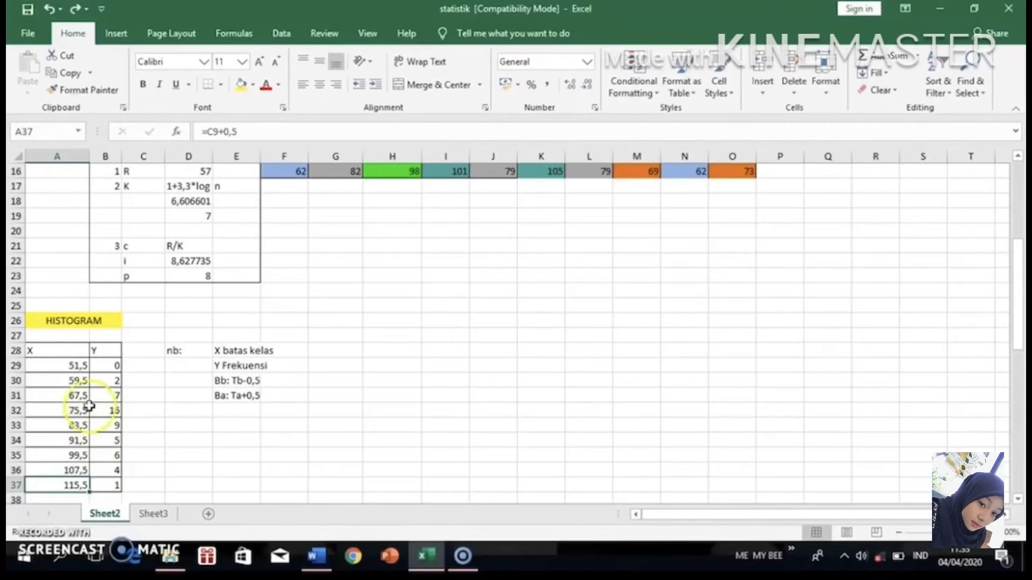
pyautogui.click(70, 380)
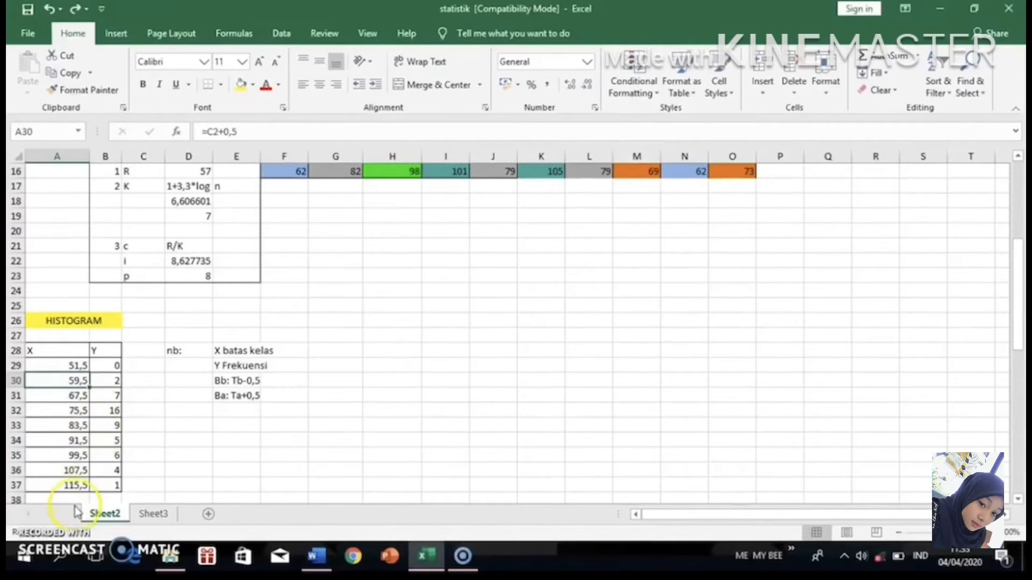
pyautogui.press('Down')
pyautogui.press('Down')
pyautogui.press('Down')
pyautogui.press('Down')
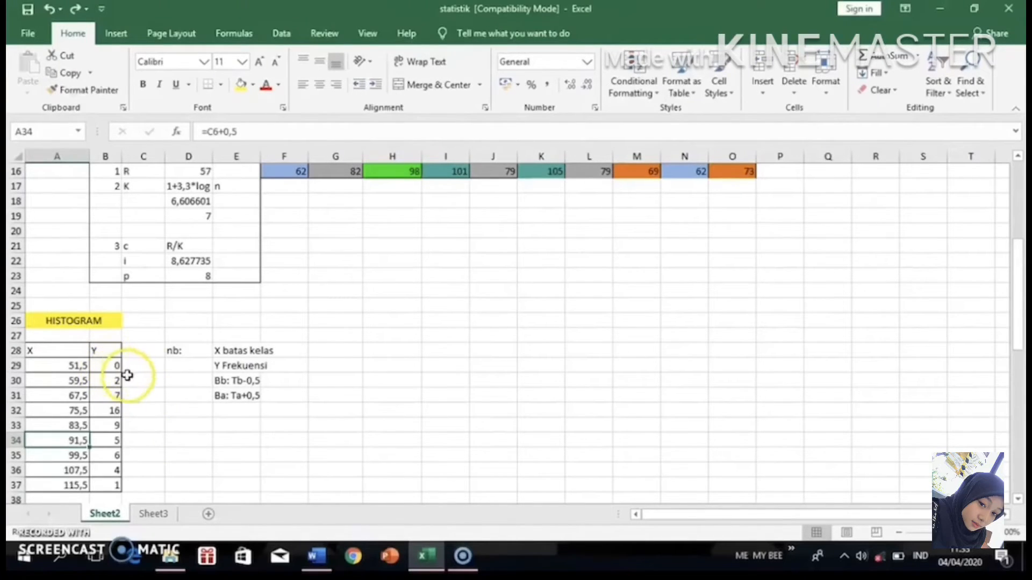
# Examine the histogram's Y entries in B29 and B30 alongside the first class boundary in A29.
pyautogui.click(159, 377)
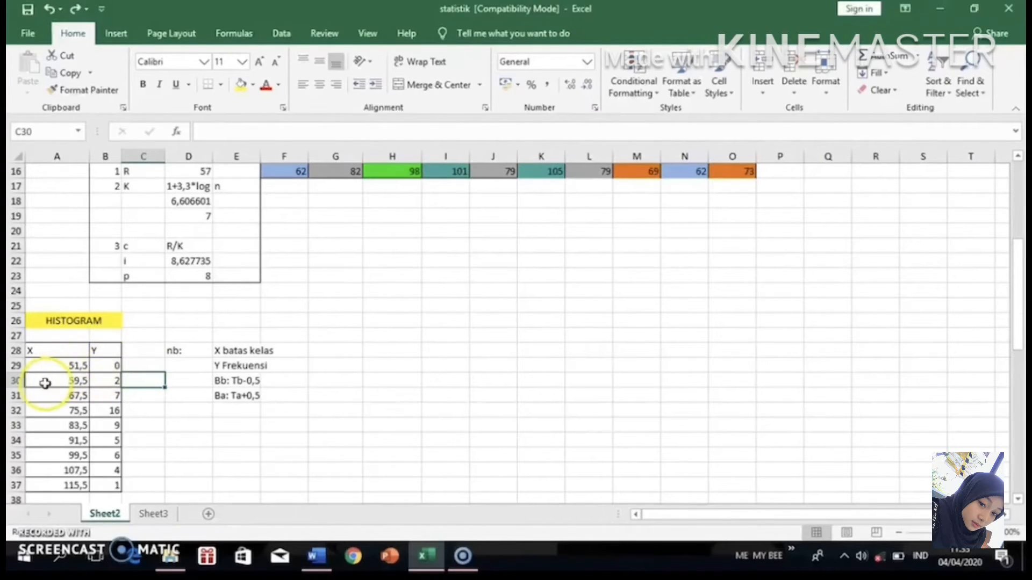
pyautogui.click(52, 366)
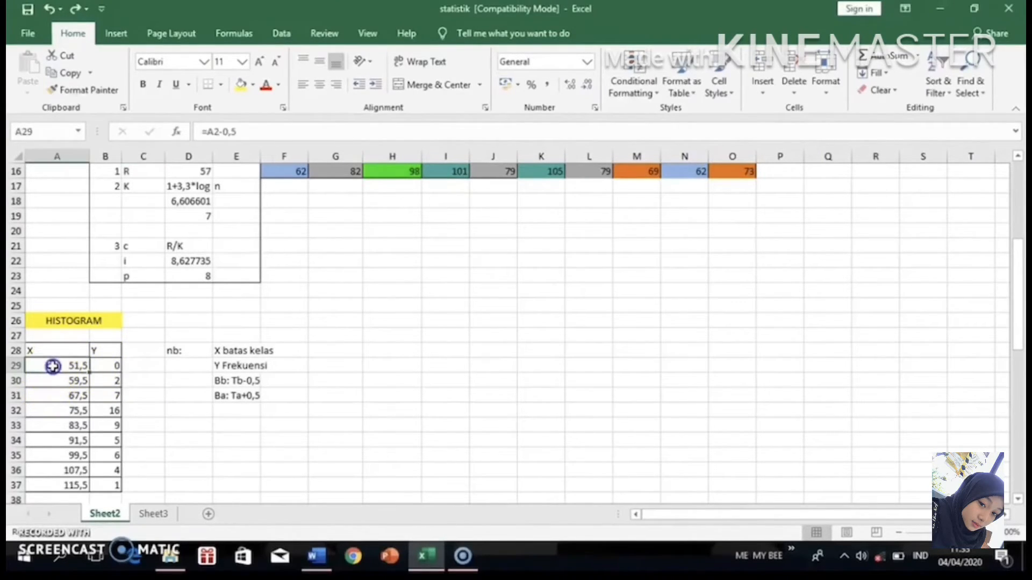
pyautogui.click(103, 364)
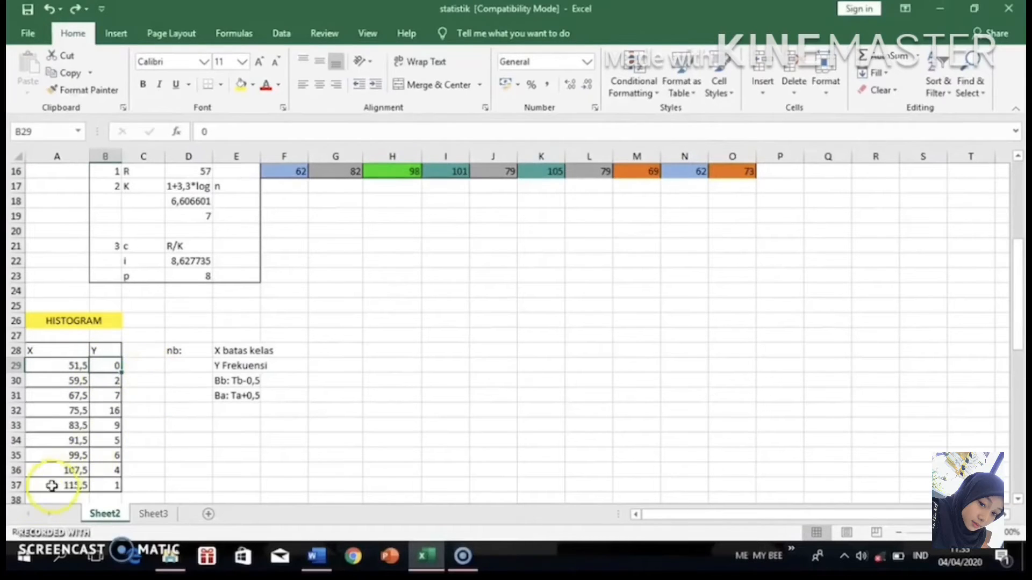
pyautogui.click(100, 382)
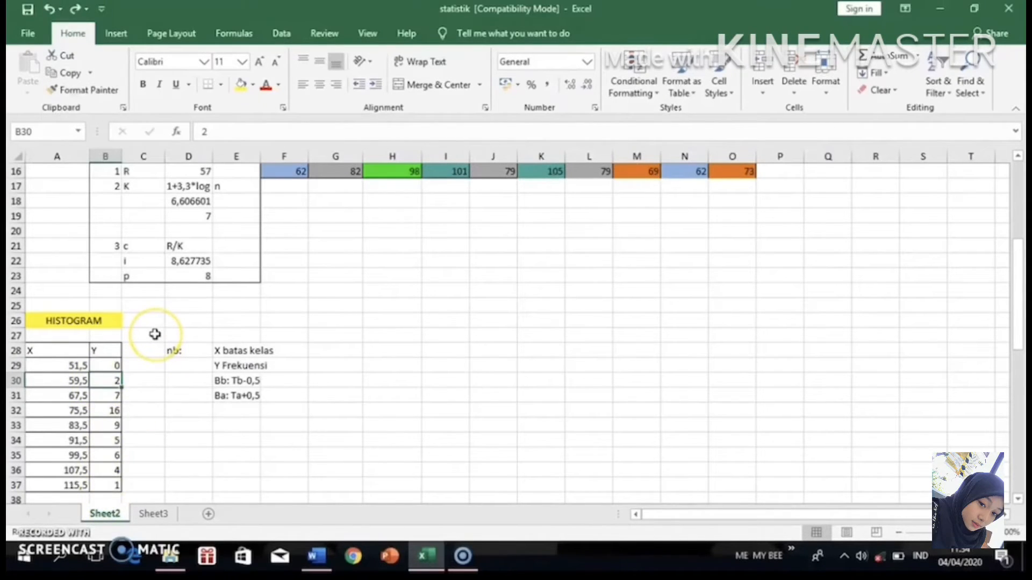
# Review the Frekuensi column of the frequency table as the source of the histogram table's Y values.
pyautogui.press('Up')
pyautogui.press('Up')
pyautogui.press('Up')
pyautogui.press('Up')
pyautogui.press('Up')
pyautogui.press('Up')
pyautogui.press('Up')
pyautogui.press('Up')
pyautogui.press('Up')
pyautogui.press('Up')
pyautogui.press('Up')
pyautogui.press('Up')
pyautogui.press('Up')
pyautogui.press('Up')
pyautogui.press('Up')
pyautogui.press('Up')
pyautogui.press('Up')
pyautogui.press('Up')
pyautogui.press('Up')
pyautogui.press('Up')
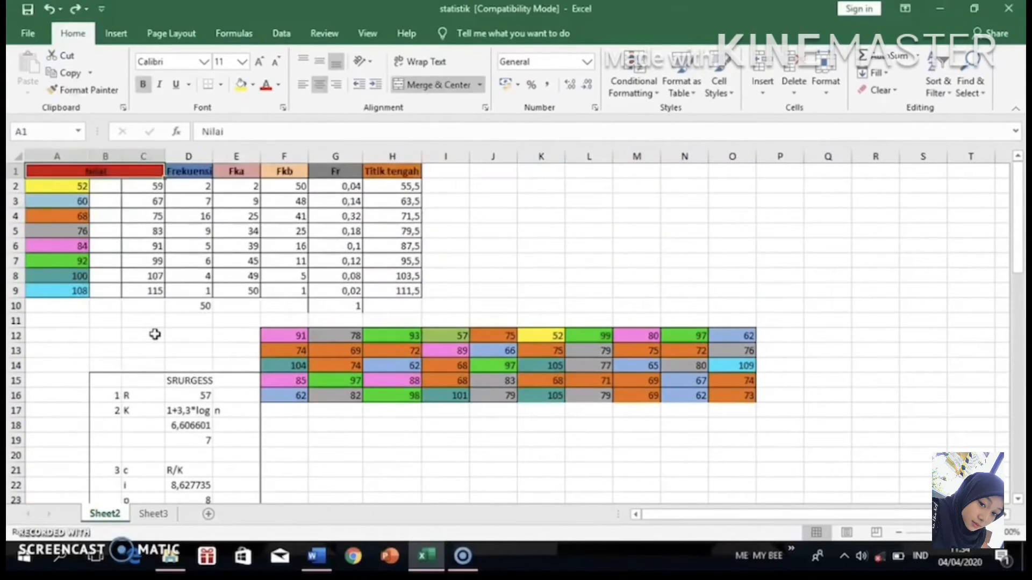
pyautogui.press('Down')
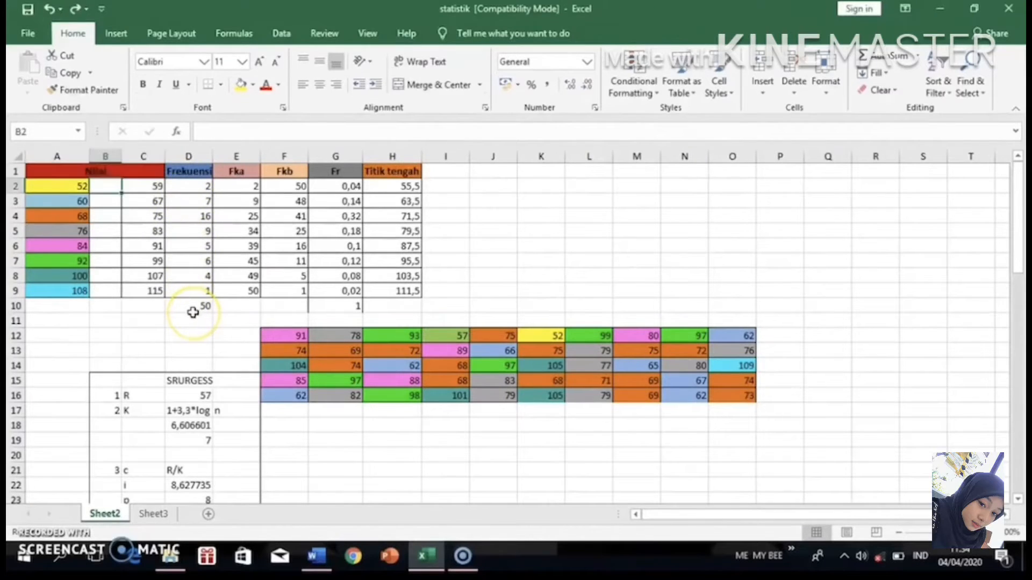
pyautogui.press('Down')
pyautogui.press('Down')
pyautogui.press('Down')
pyautogui.press('Down')
pyautogui.press('Down')
pyautogui.press('Down')
pyautogui.press('Down')
pyautogui.press('Down')
pyautogui.press('Down')
pyautogui.press('Down')
pyautogui.press('Down')
pyautogui.press('Down')
pyautogui.press('Down')
pyautogui.press('Down')
pyautogui.press('Down')
pyautogui.press('Down')
pyautogui.press('Down')
pyautogui.press('Down')
pyautogui.press('Down')
pyautogui.press('Down')
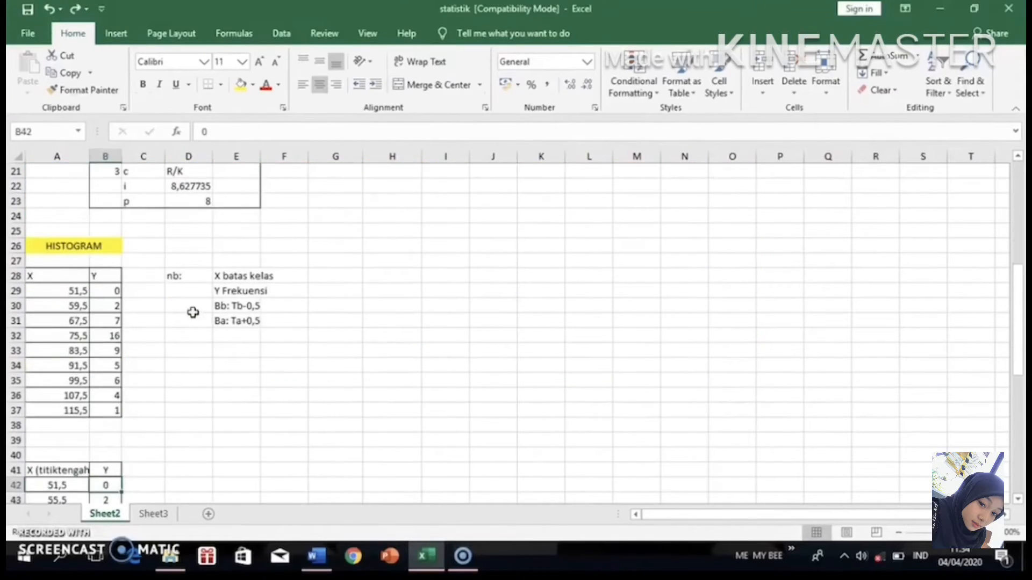
pyautogui.press('Down')
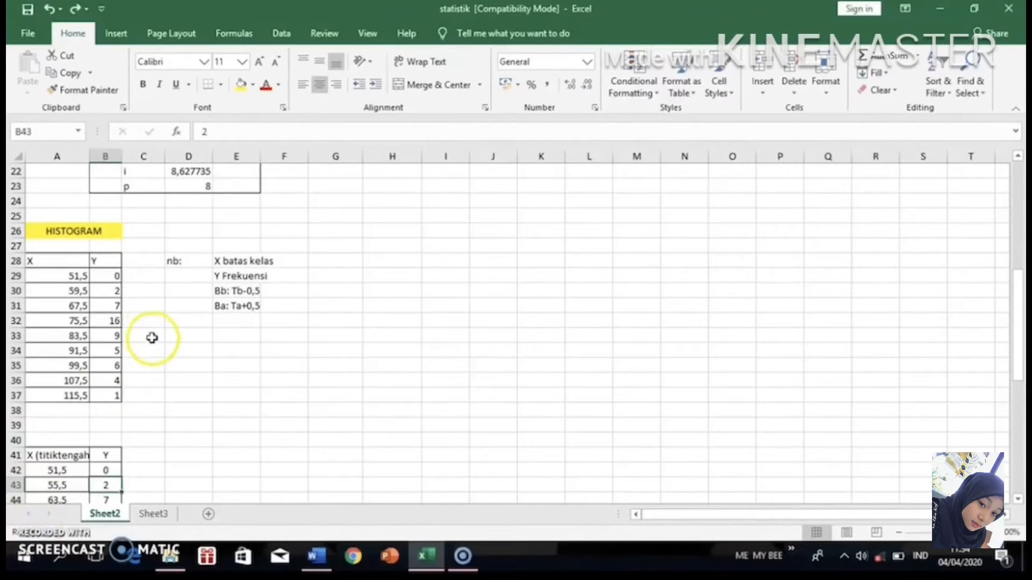
# Insert a 3-D clustered column chart from the histogram table's X and Y data in A28:B37.
pyautogui.click(57, 263)
pyautogui.moveTo(57, 262); pyautogui.dragTo(102, 392)
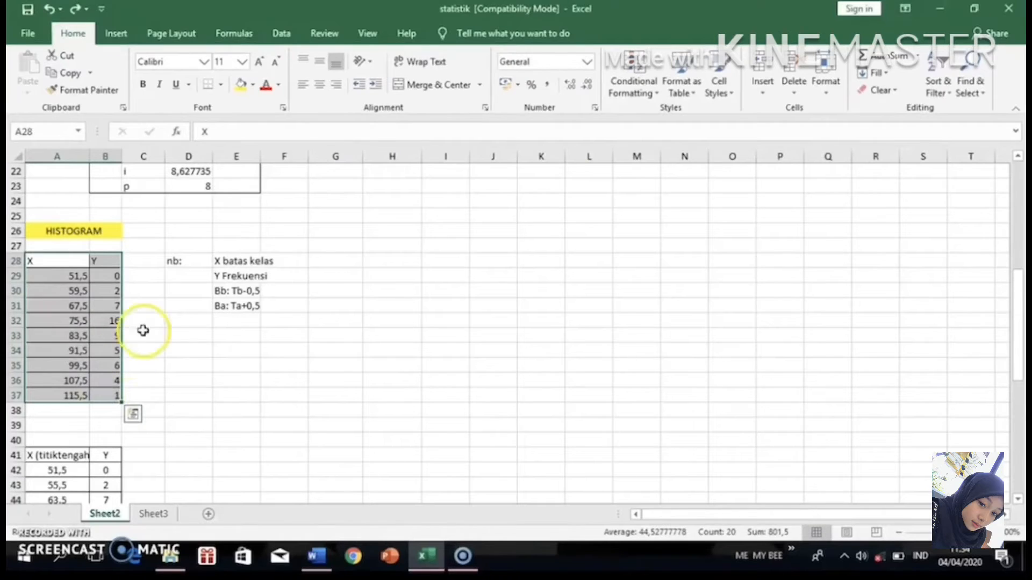
pyautogui.click(118, 35)
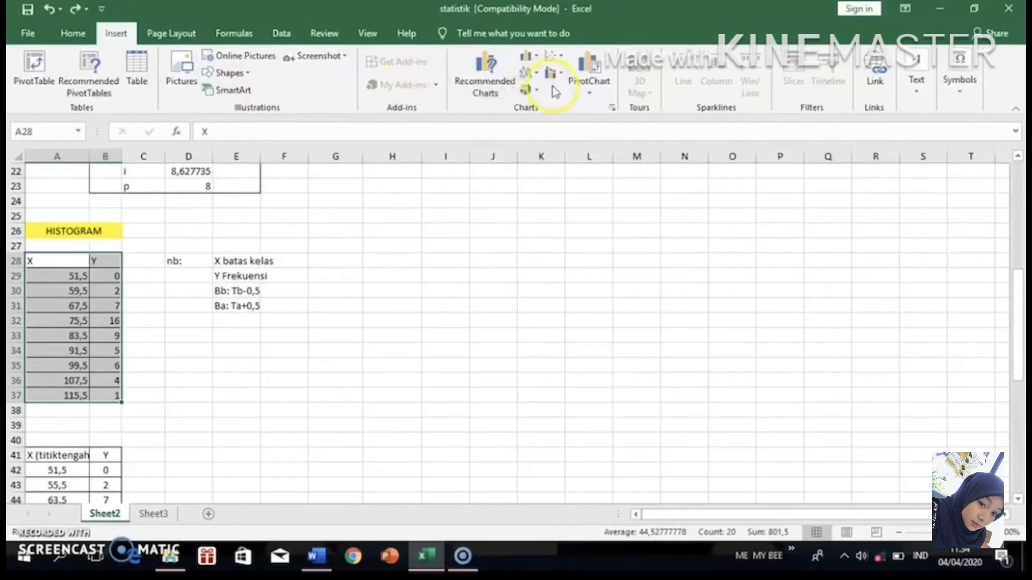
pyautogui.click(535, 56)
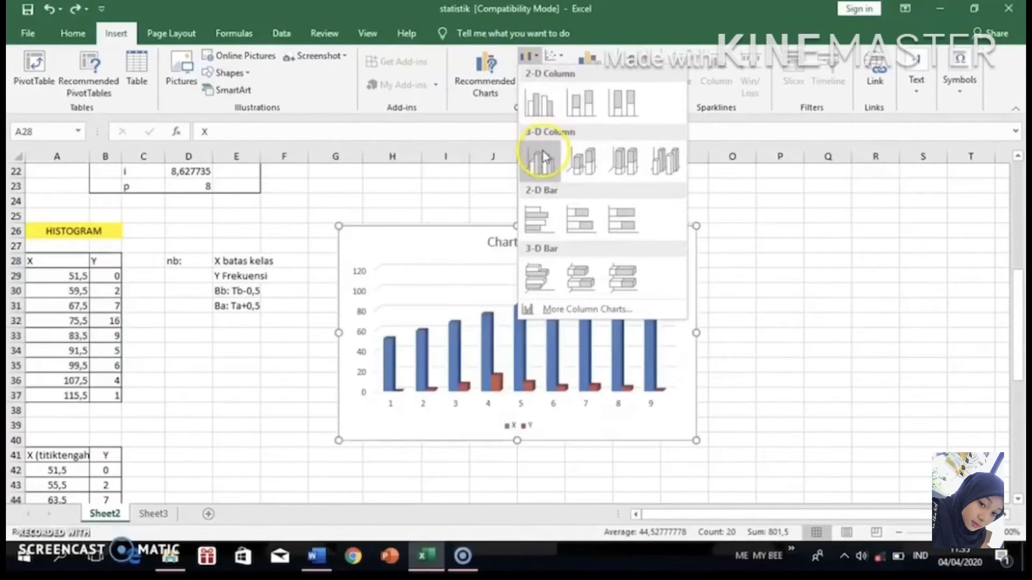
pyautogui.click(540, 157)
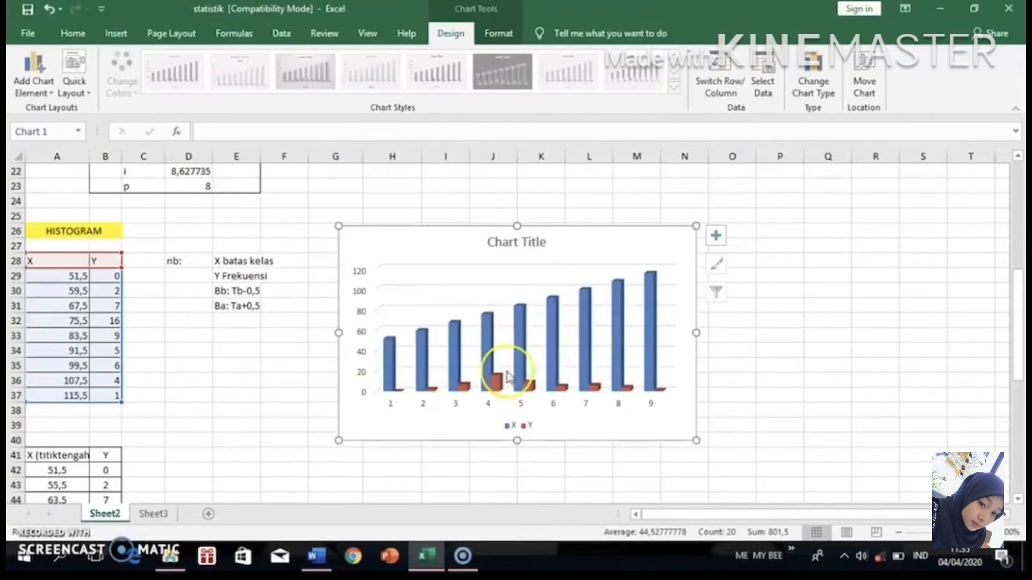
# Delete the Y data series from the column chart.
pyautogui.rightClick(495, 382)
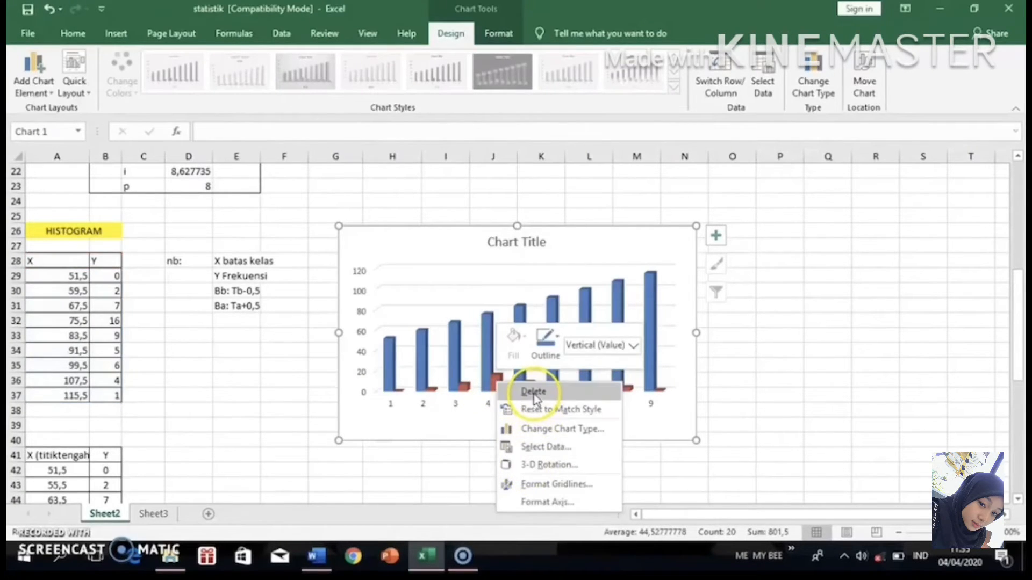
pyautogui.click(534, 394)
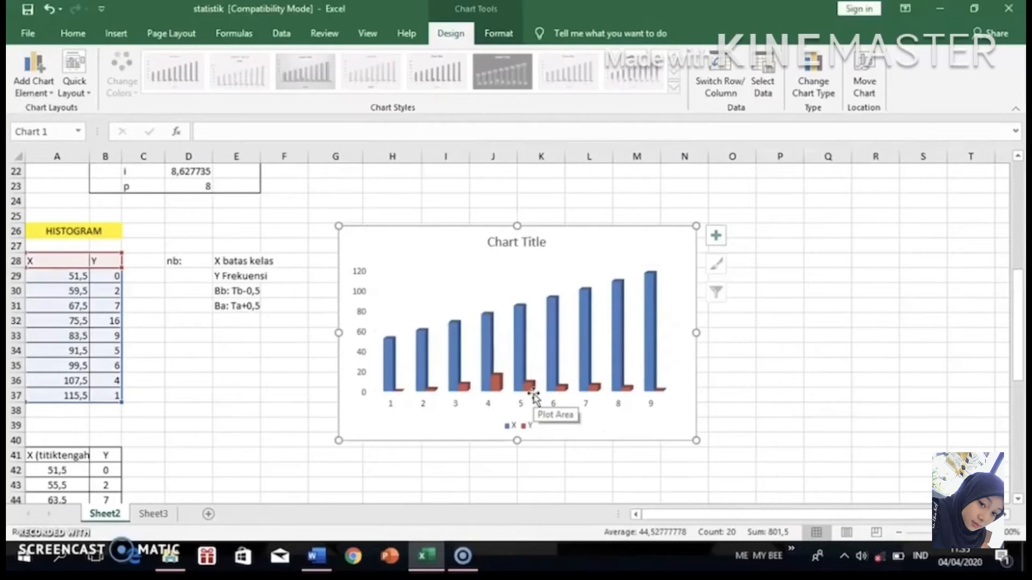
pyautogui.click(496, 385)
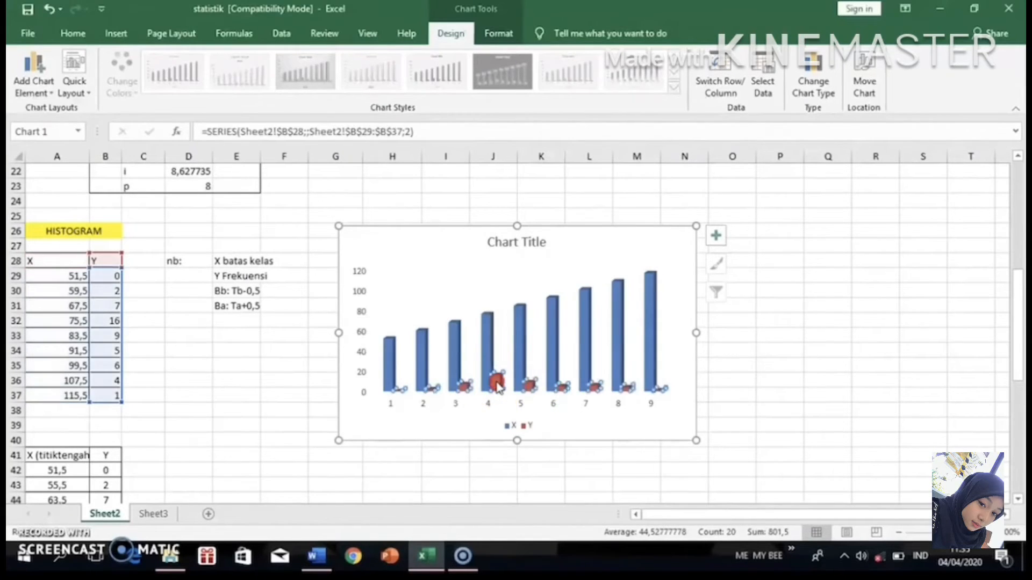
pyautogui.rightClick(498, 384)
pyautogui.click(511, 391)
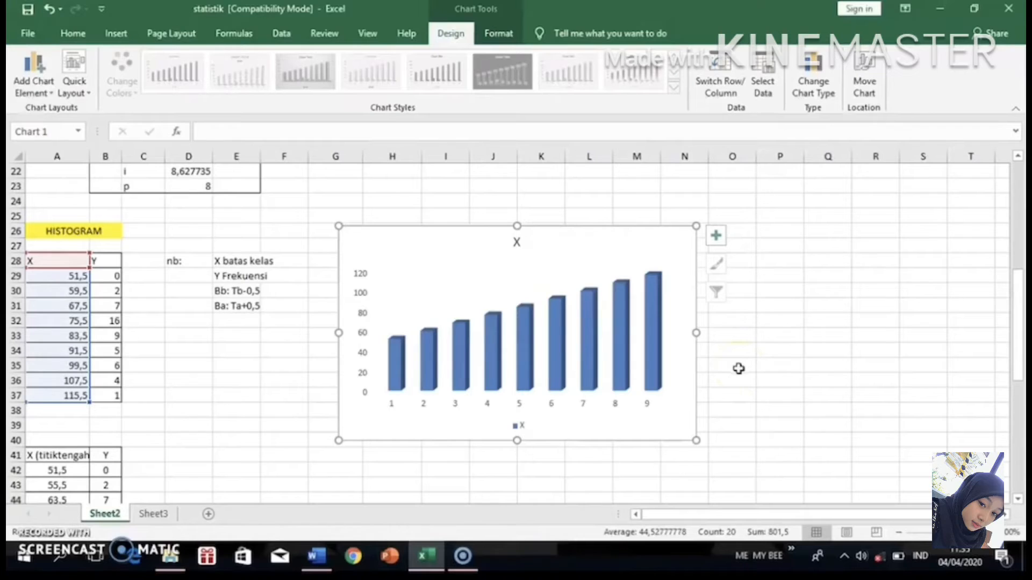
# Add a new data series to the chart's data source, using the class boundaries A29:A37 as its name.
pyautogui.click(492, 409)
pyautogui.click(467, 414)
pyautogui.click(456, 407)
pyautogui.rightClick(456, 407)
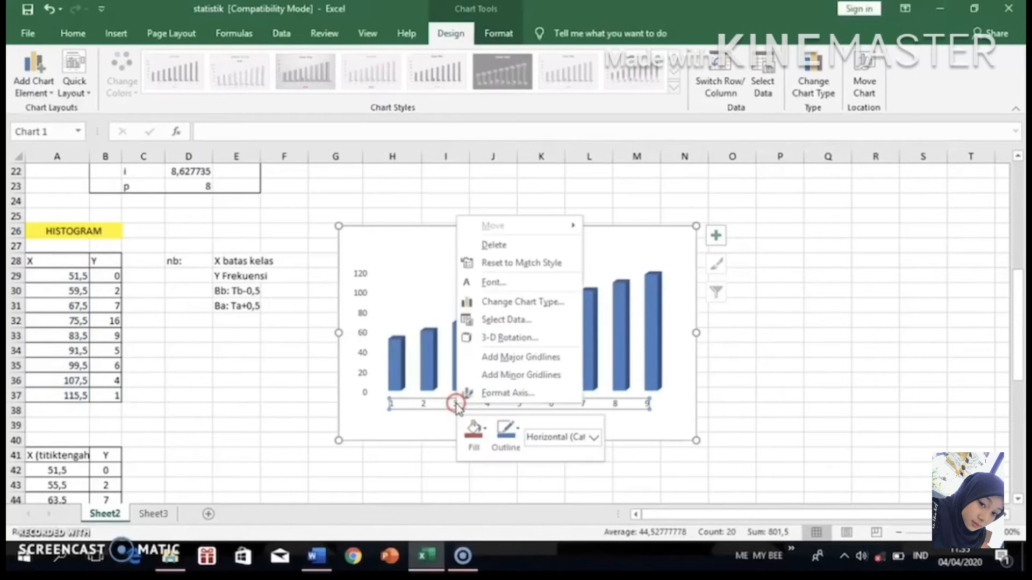
pyautogui.click(502, 323)
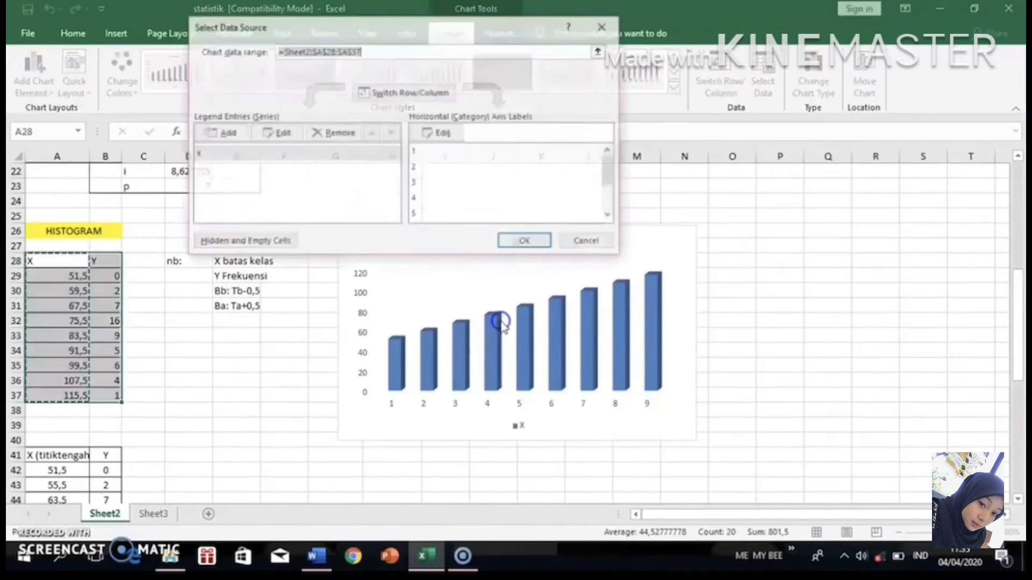
pyautogui.click(209, 129)
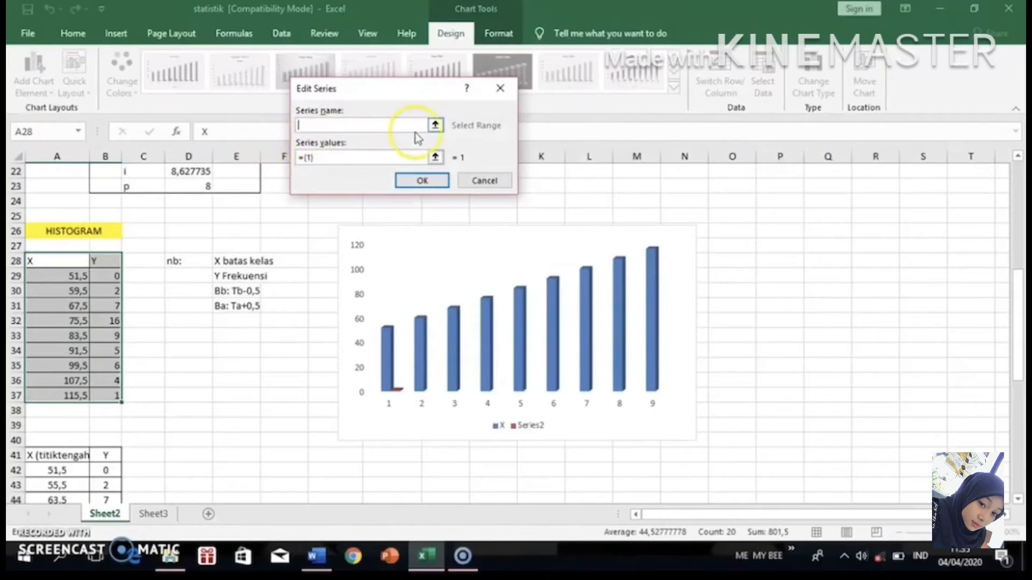
pyautogui.click(74, 280)
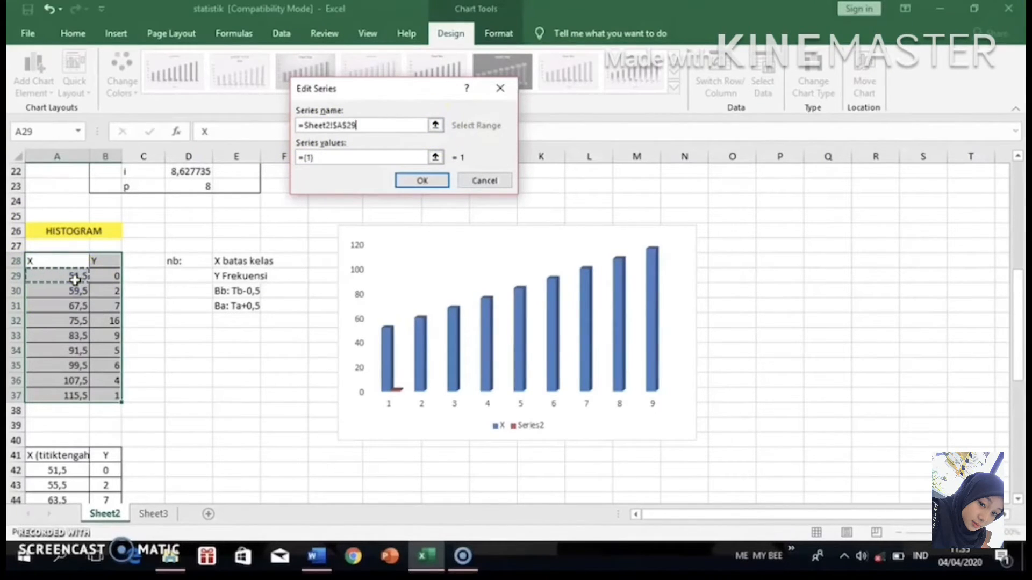
pyautogui.moveTo(75, 279); pyautogui.dragTo(72, 392)
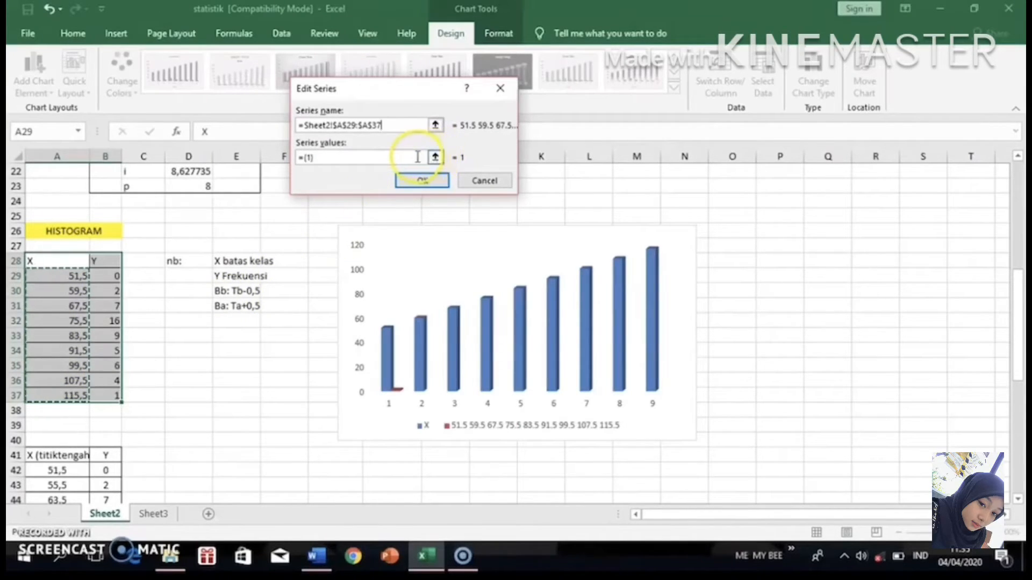
# Set the new series' values to the frequencies in B29:B37.
pyautogui.click(416, 157)
pyautogui.click(436, 157)
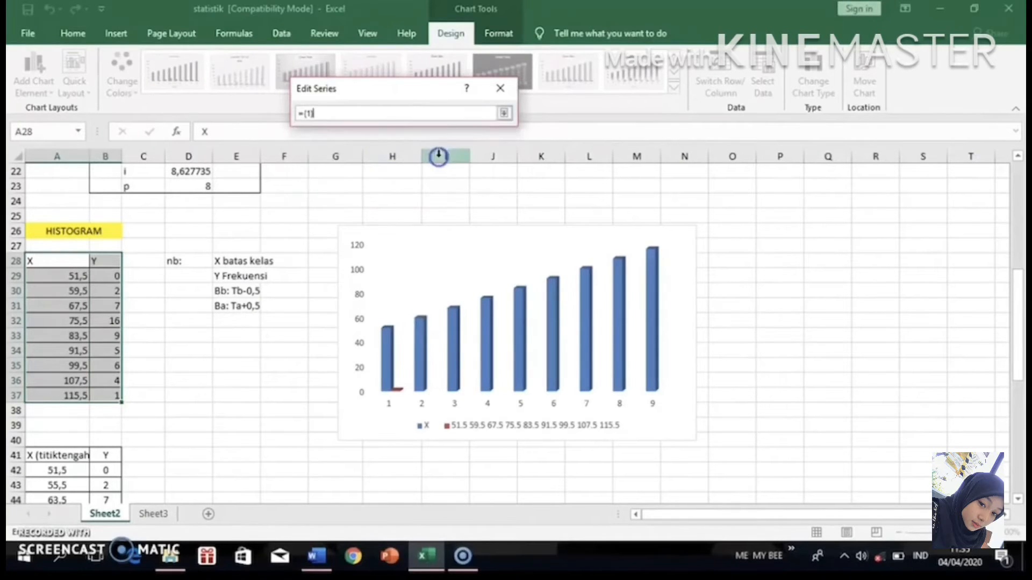
pyautogui.click(110, 279)
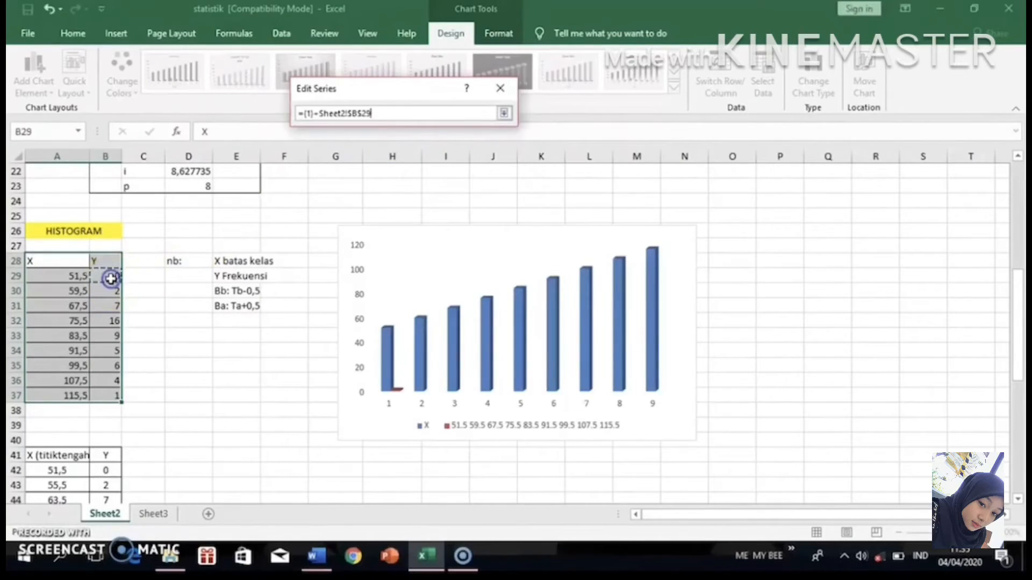
pyautogui.moveTo(111, 278); pyautogui.dragTo(102, 395)
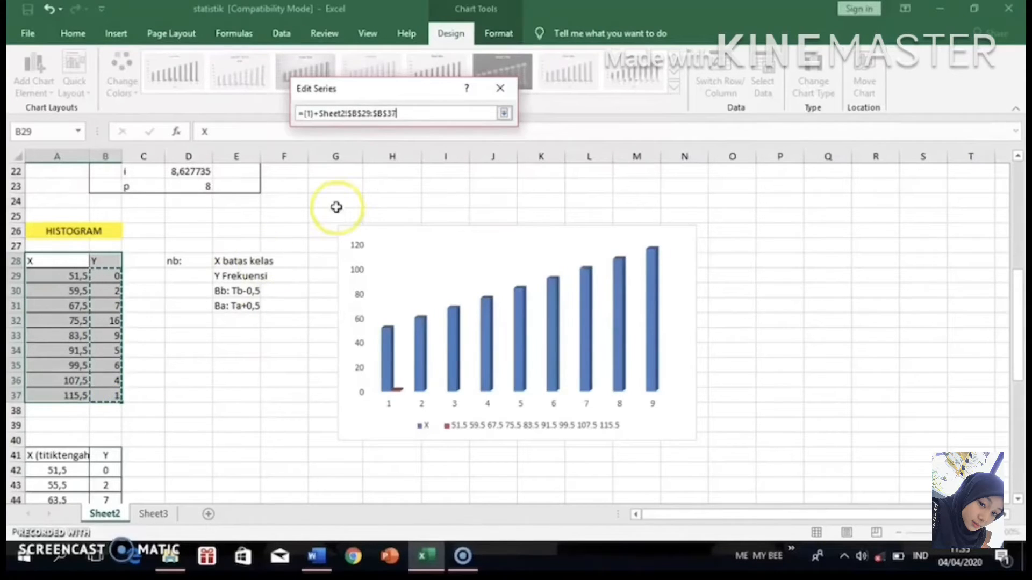
pyautogui.click(504, 113)
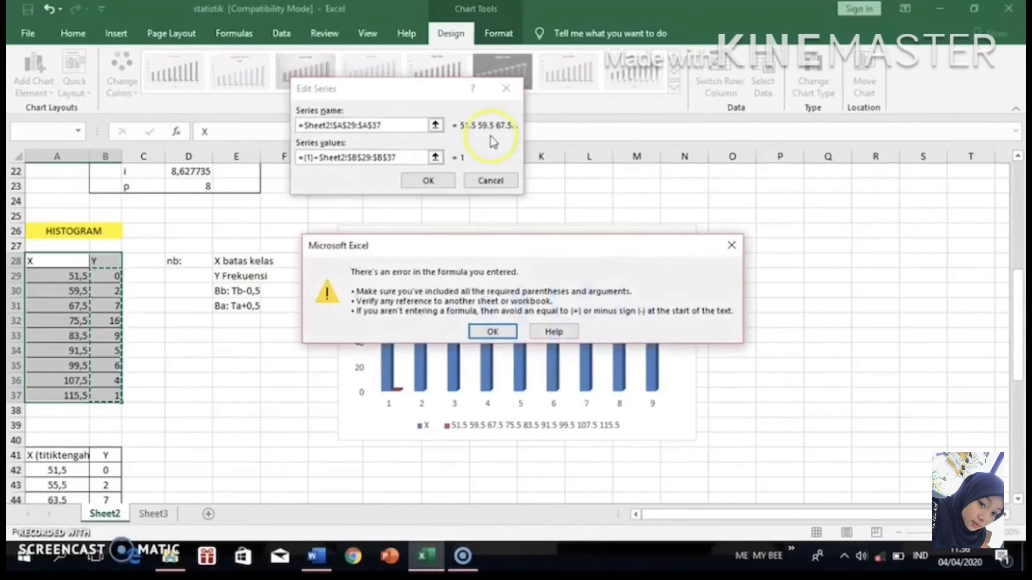
pyautogui.click(731, 245)
pyautogui.click(420, 182)
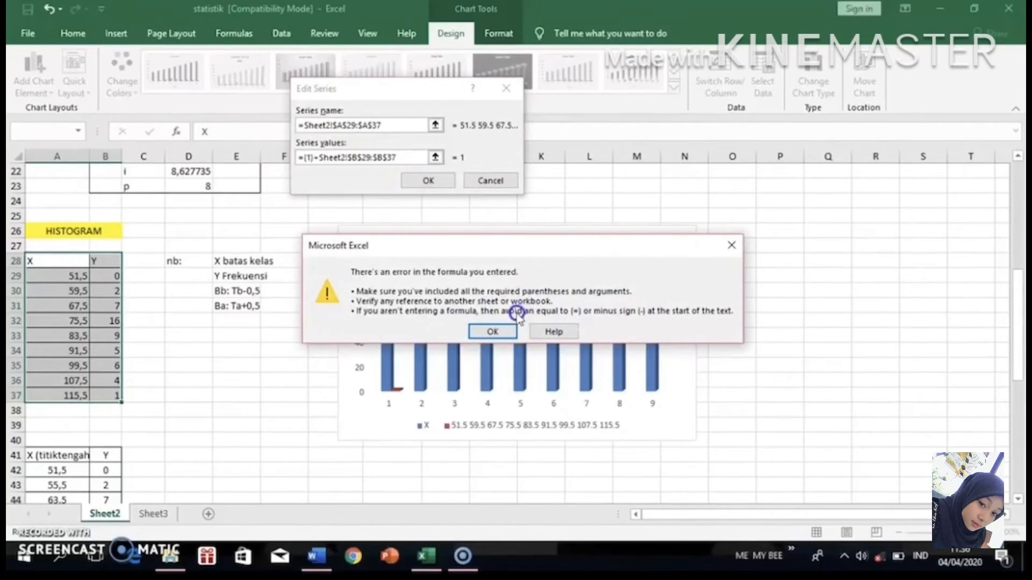
pyautogui.click(493, 332)
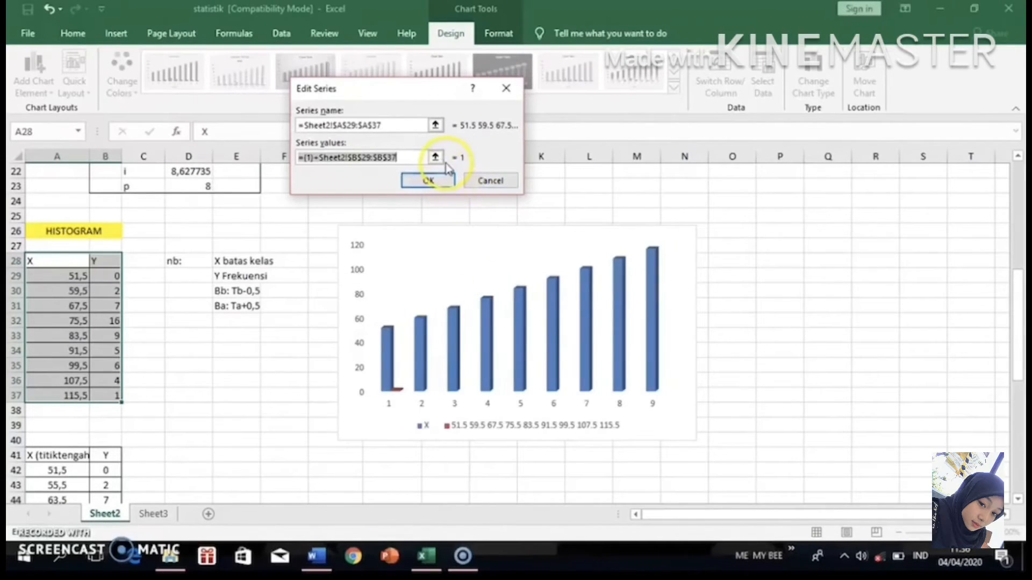
pyautogui.click(425, 181)
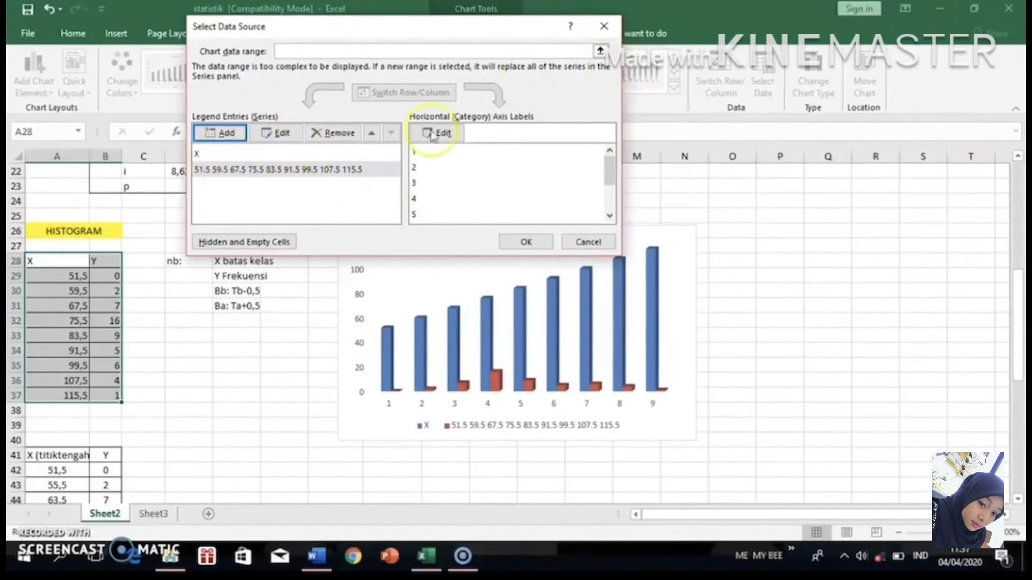
# Remove the X series from the chart's data source.
pyautogui.click(265, 154)
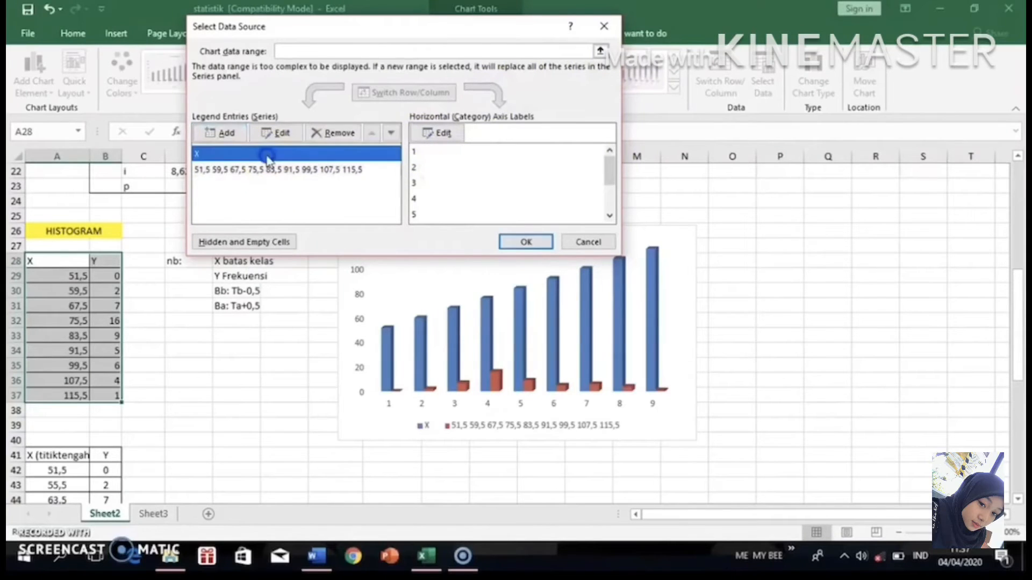
pyautogui.click(330, 132)
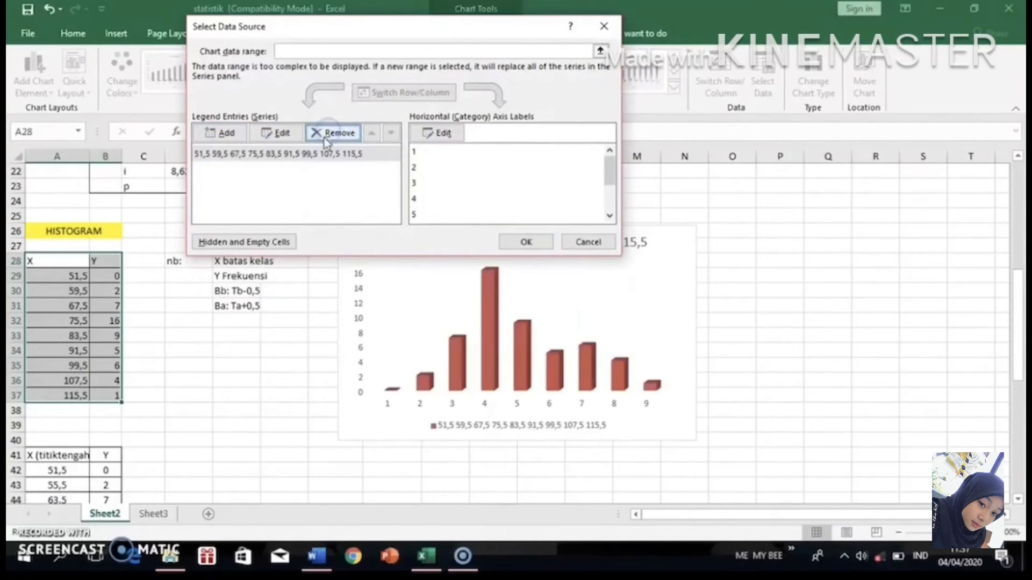
pyautogui.click(317, 156)
# Set the chart's horizontal axis labels to the class boundaries in A29:A37 and apply the data source changes.
pyautogui.click(435, 133)
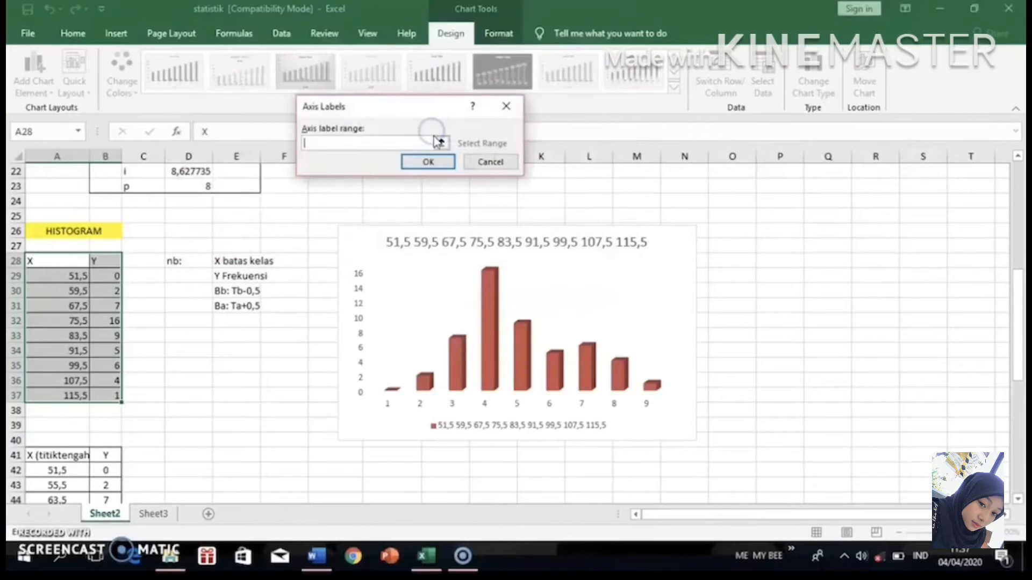
pyautogui.click(405, 157)
pyautogui.click(65, 277)
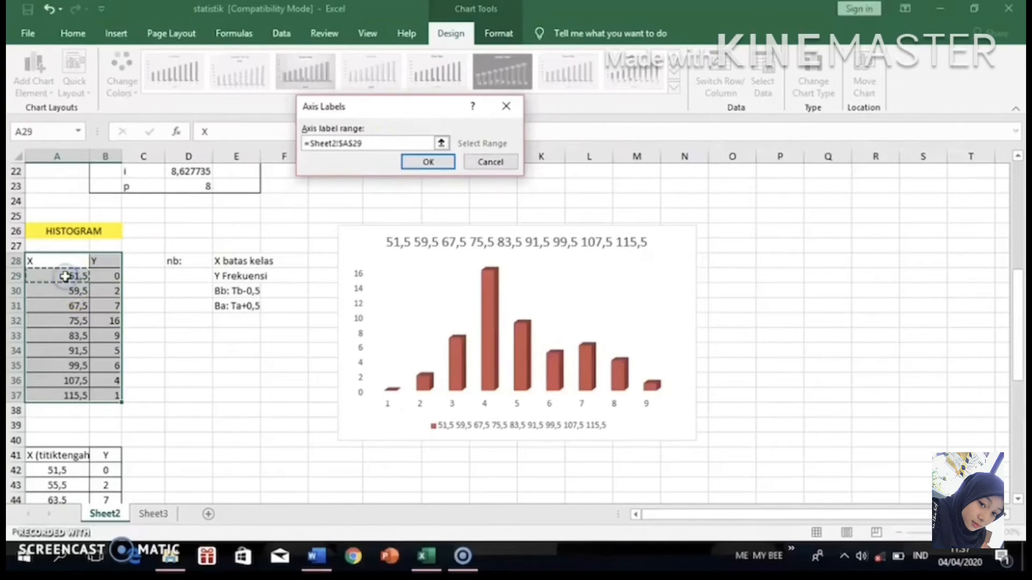
pyautogui.moveTo(65, 276); pyautogui.dragTo(68, 396)
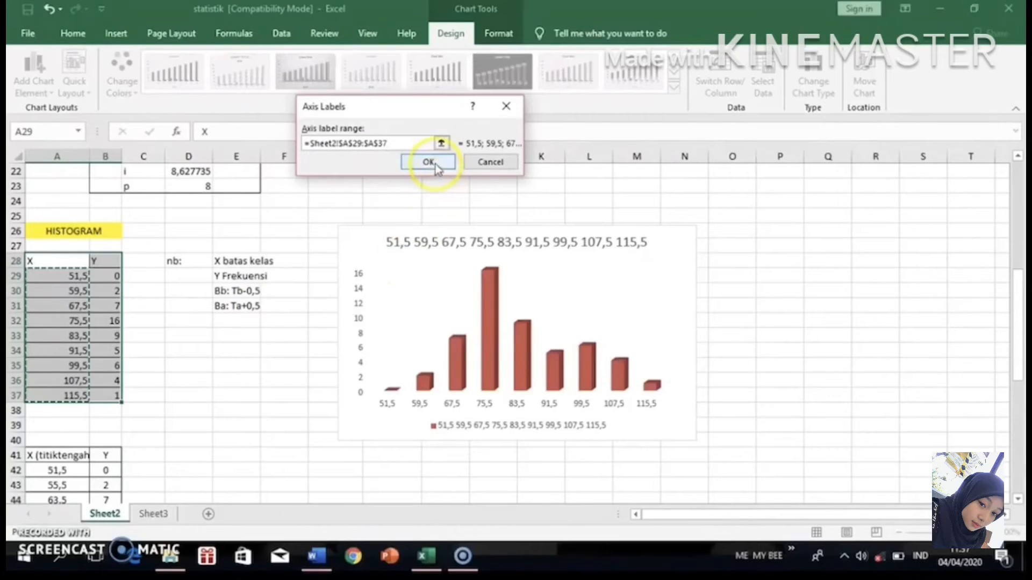
pyautogui.click(430, 162)
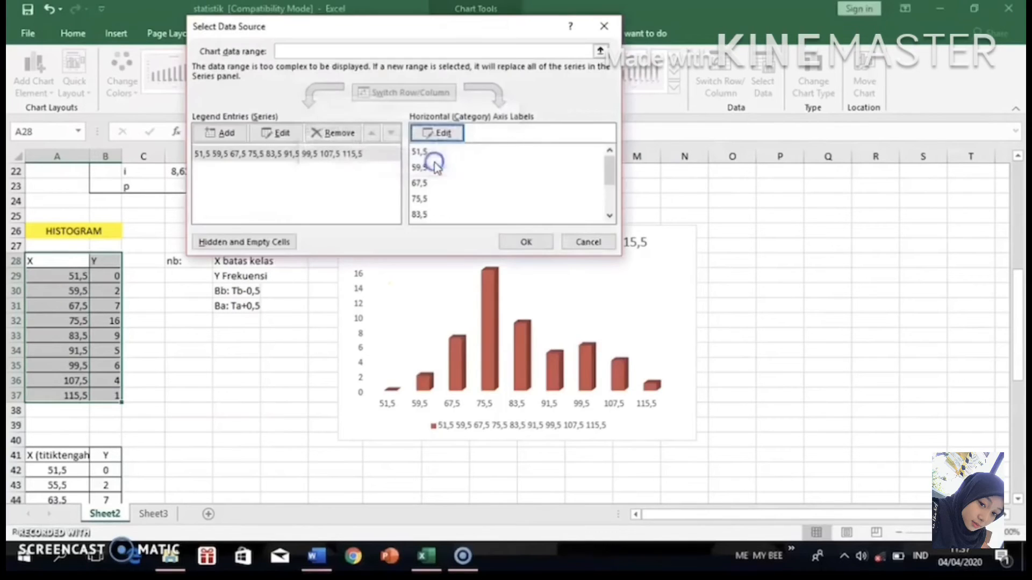
pyautogui.click(525, 242)
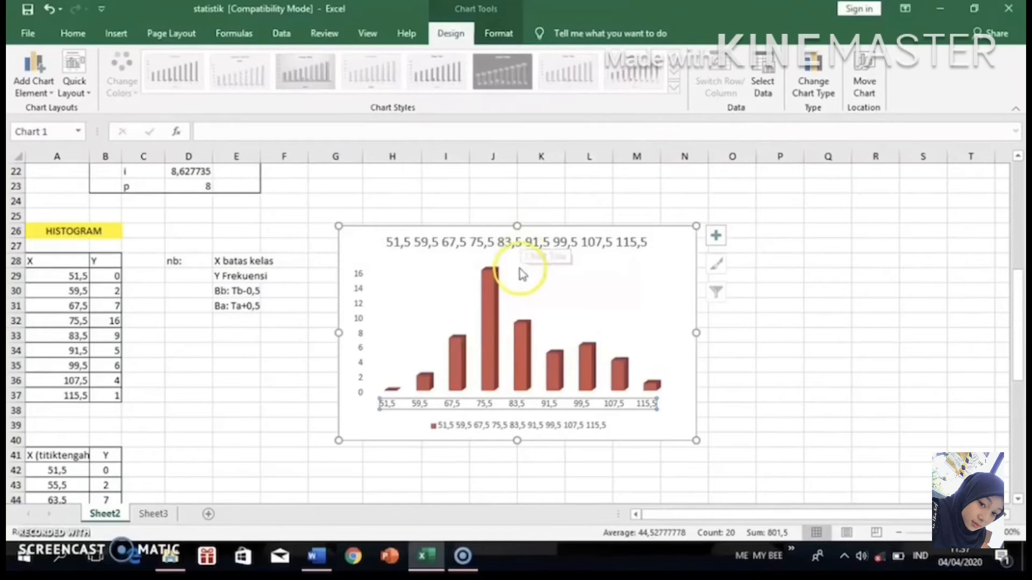
# Delete the legend from the column chart.
pyautogui.click(554, 248)
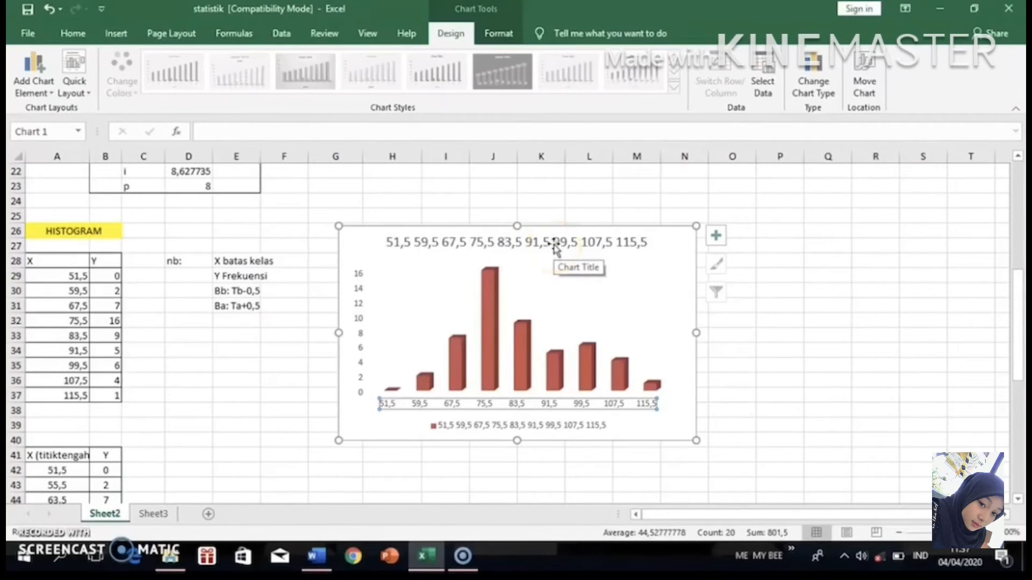
pyautogui.click(527, 426)
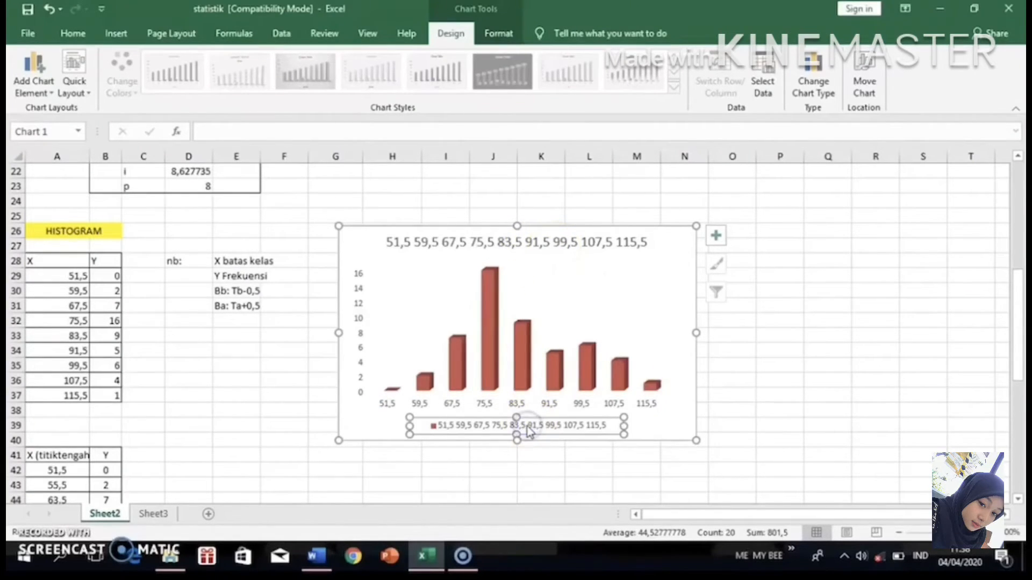
pyautogui.press('Delete')
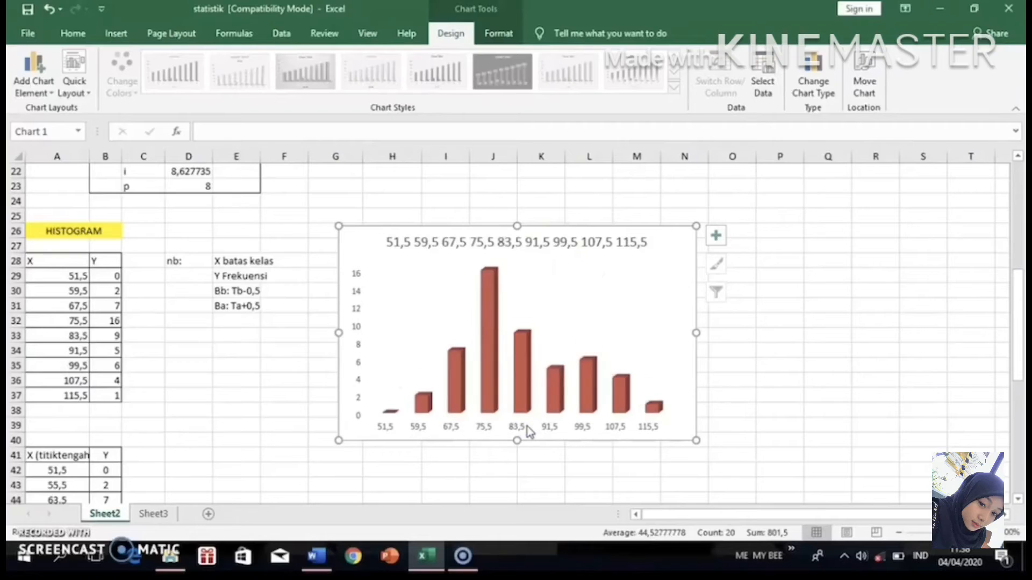
# Replace the column chart's title with "grafik histogram".
pyautogui.click(539, 247)
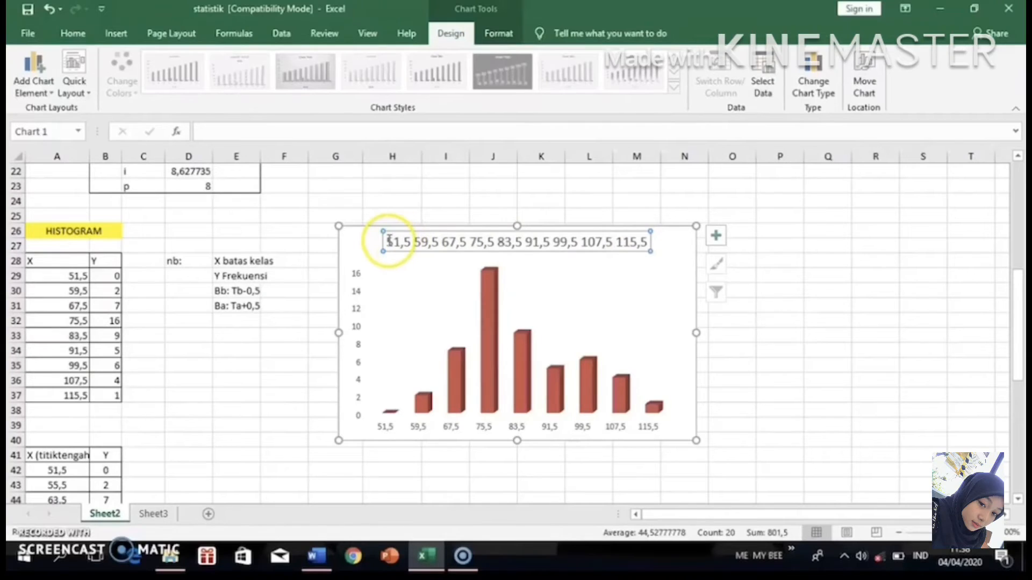
pyautogui.moveTo(389, 242); pyautogui.dragTo(634, 237)
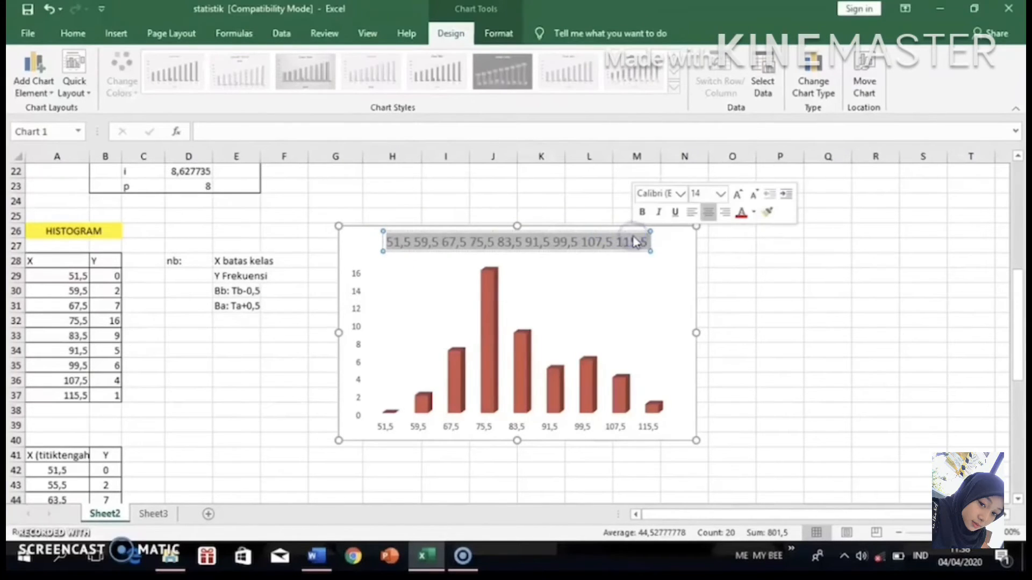
pyautogui.press('BackSpace')
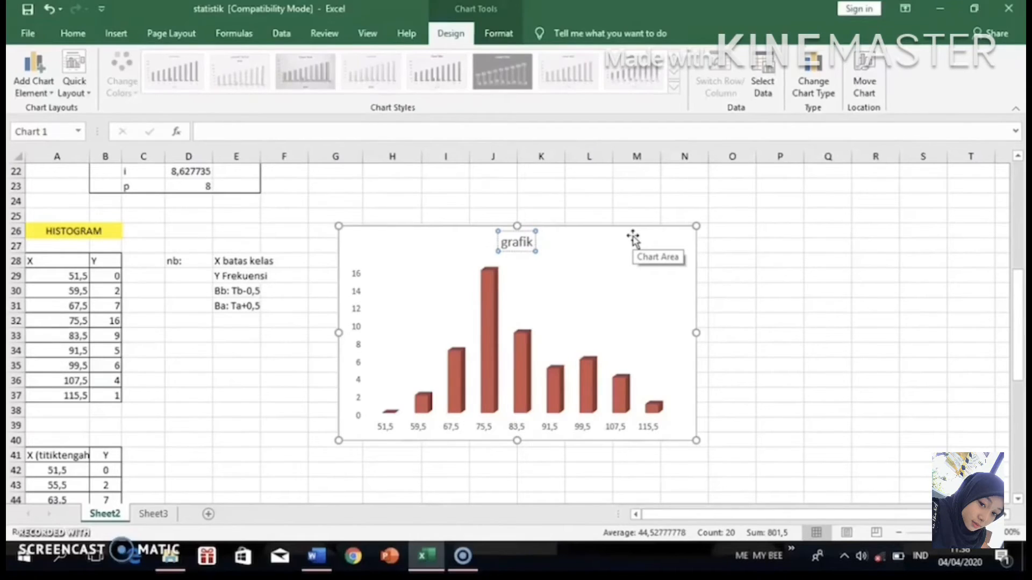
pyautogui.write('grafik his')
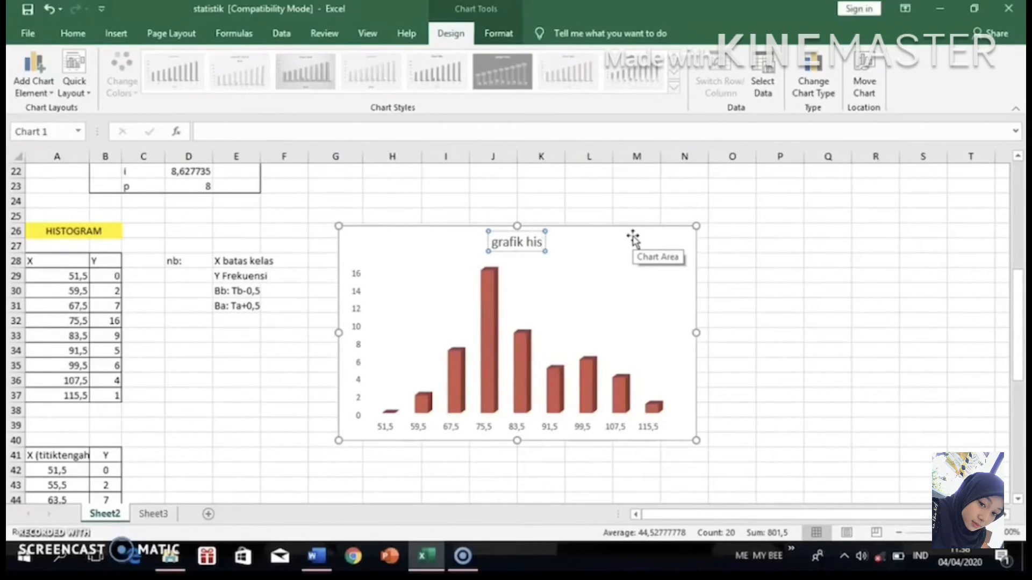
pyautogui.write('togram')
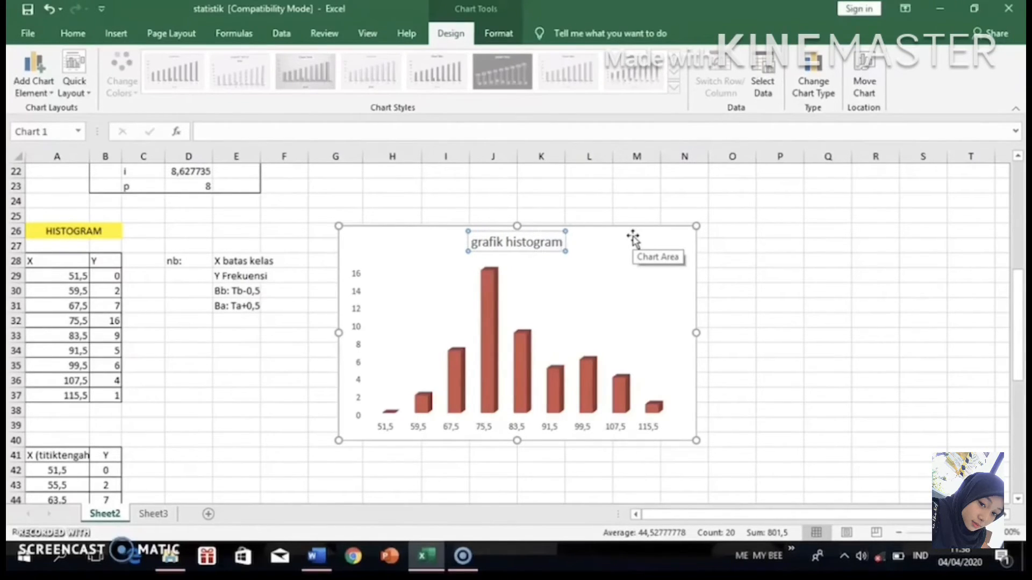
pyautogui.press('Return')
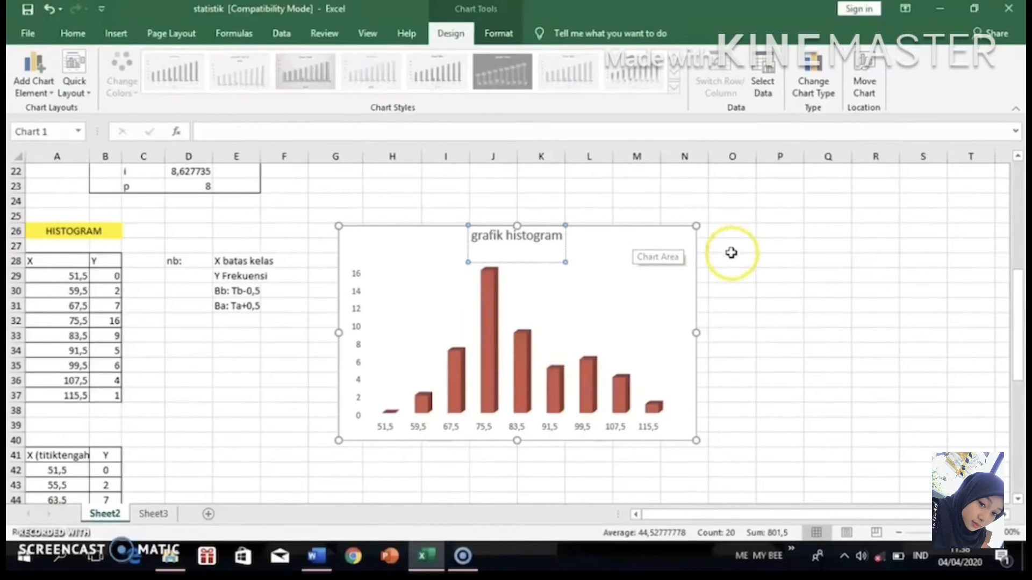
pyautogui.press('BackSpace')
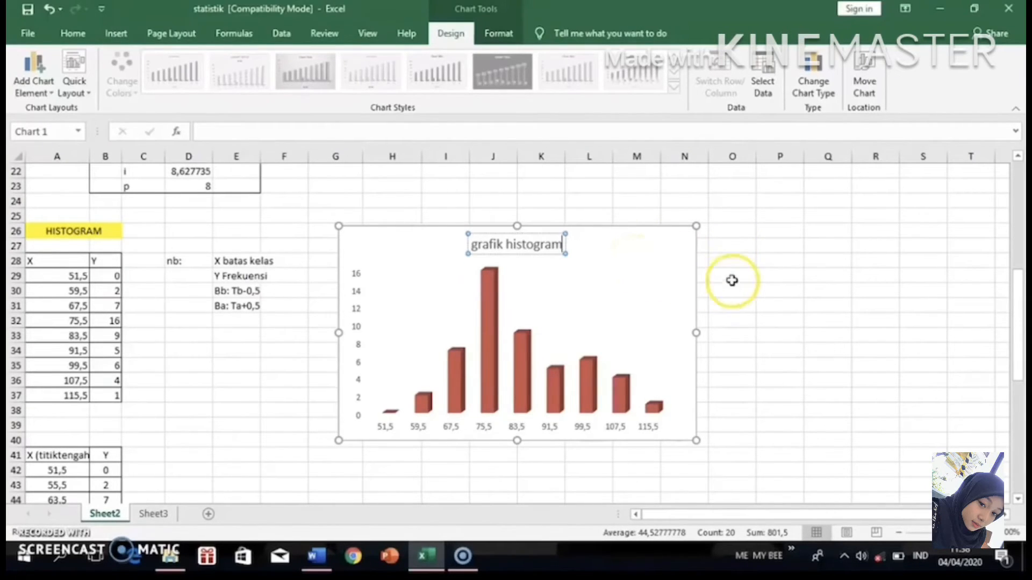
pyautogui.click(765, 275)
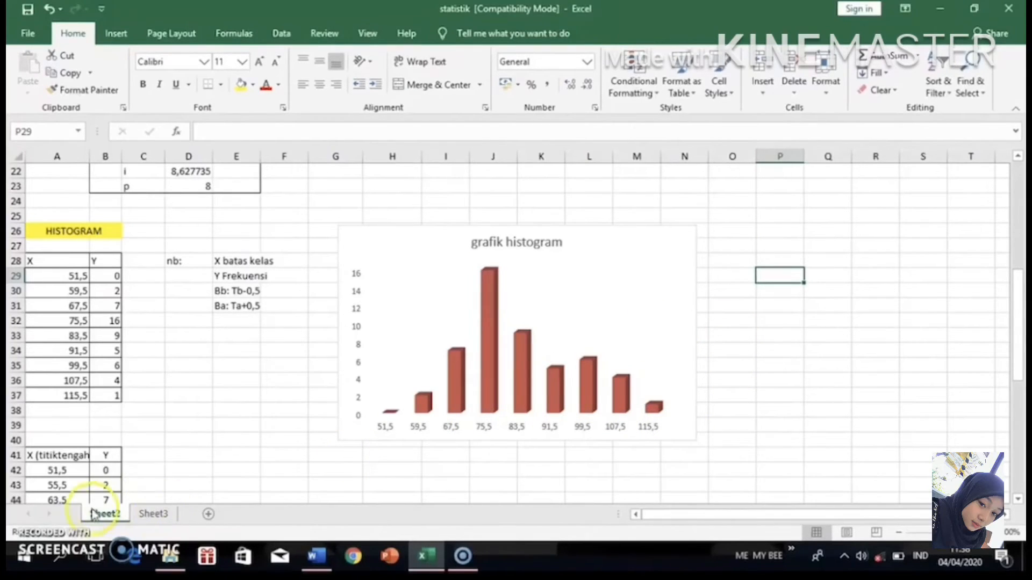
# Add a data label to only the 75,5 column of the histogram.
pyautogui.click(403, 383)
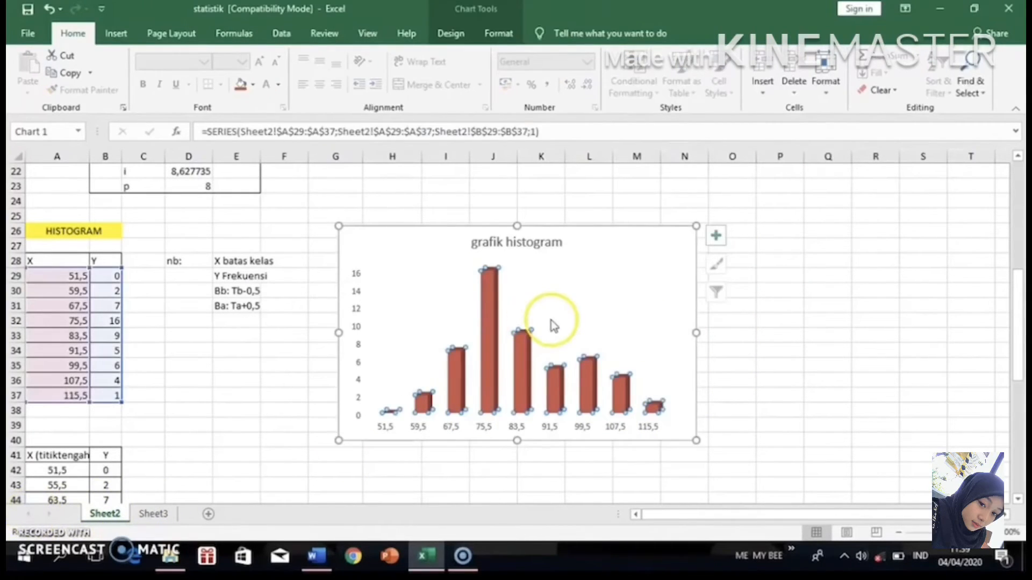
pyautogui.click(486, 367)
pyautogui.rightClick(487, 366)
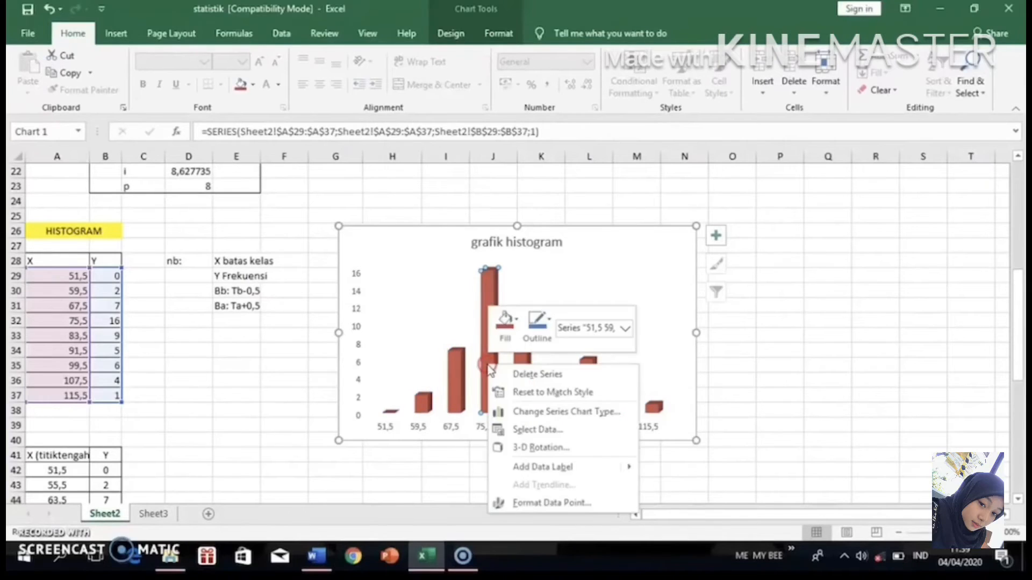
pyautogui.click(487, 366)
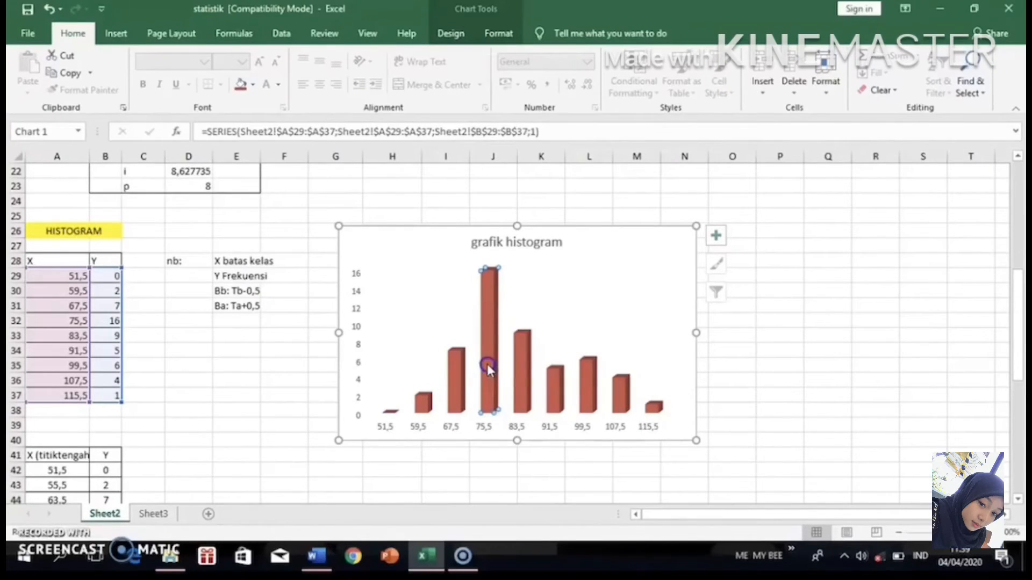
pyautogui.rightClick(487, 365)
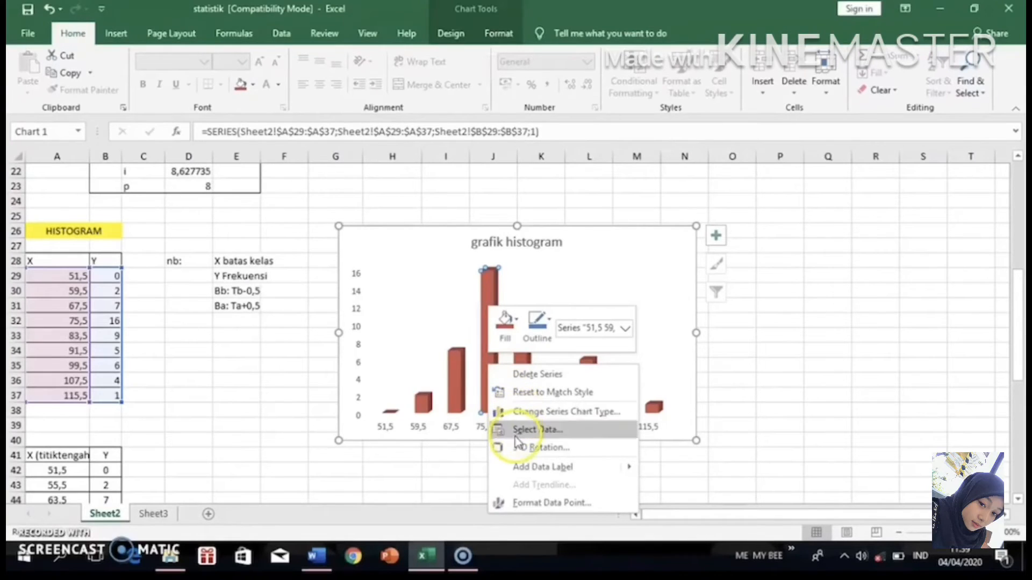
pyautogui.click(524, 465)
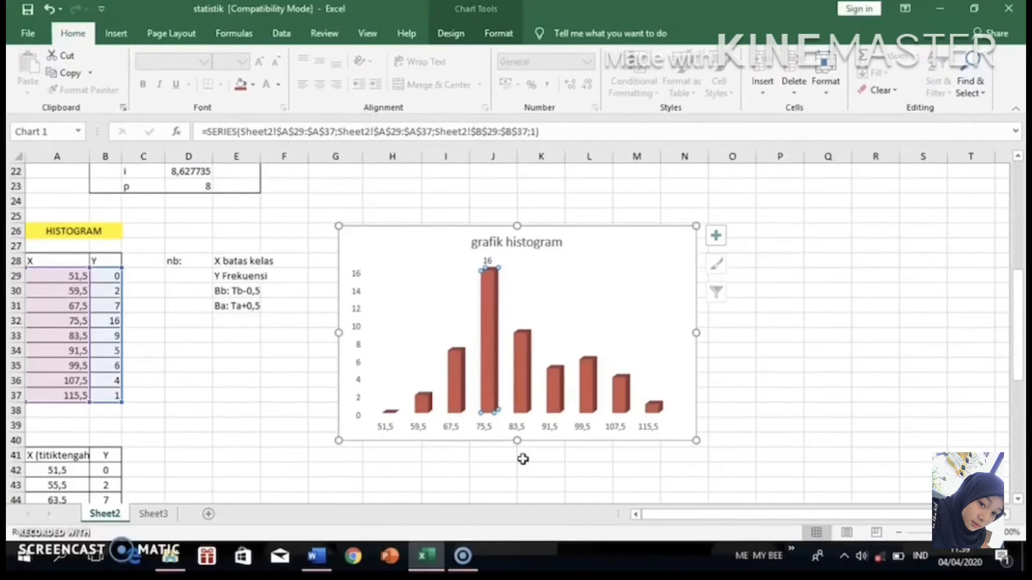
pyautogui.moveTo(486, 371)
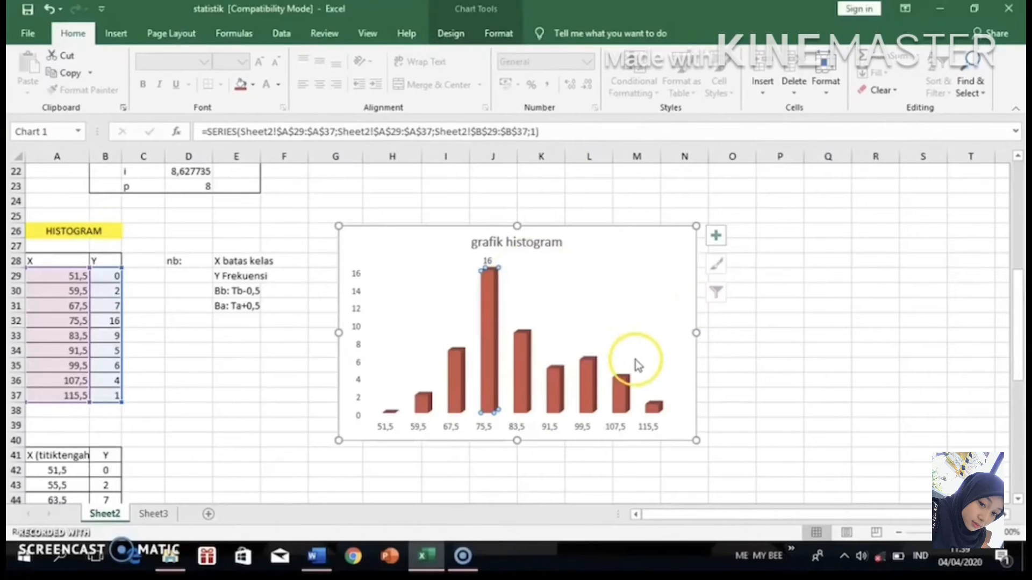
# Set the gap width of the histogram's data series to 10% and close the series formatting.
pyautogui.click(617, 388)
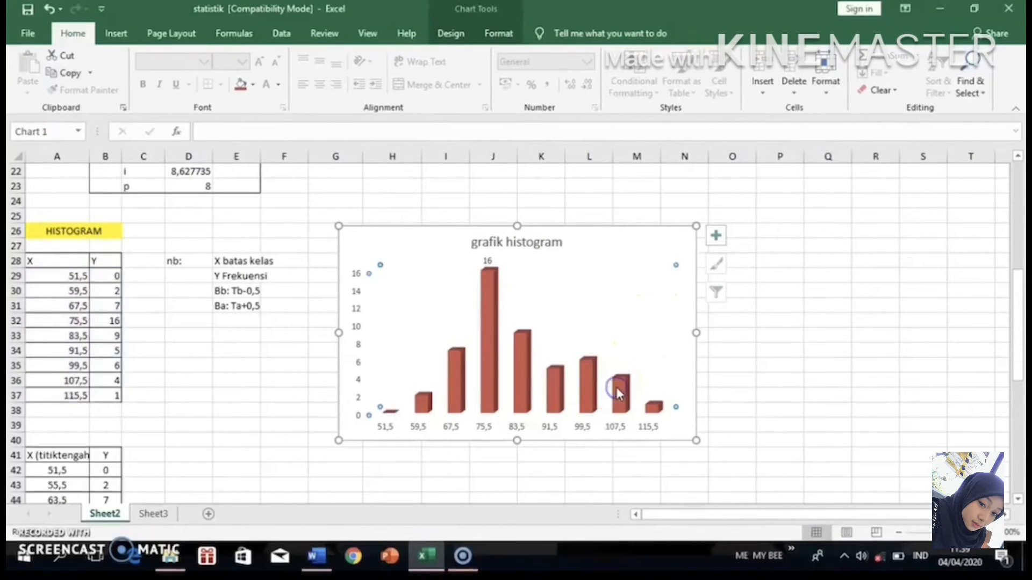
pyautogui.rightClick(488, 356)
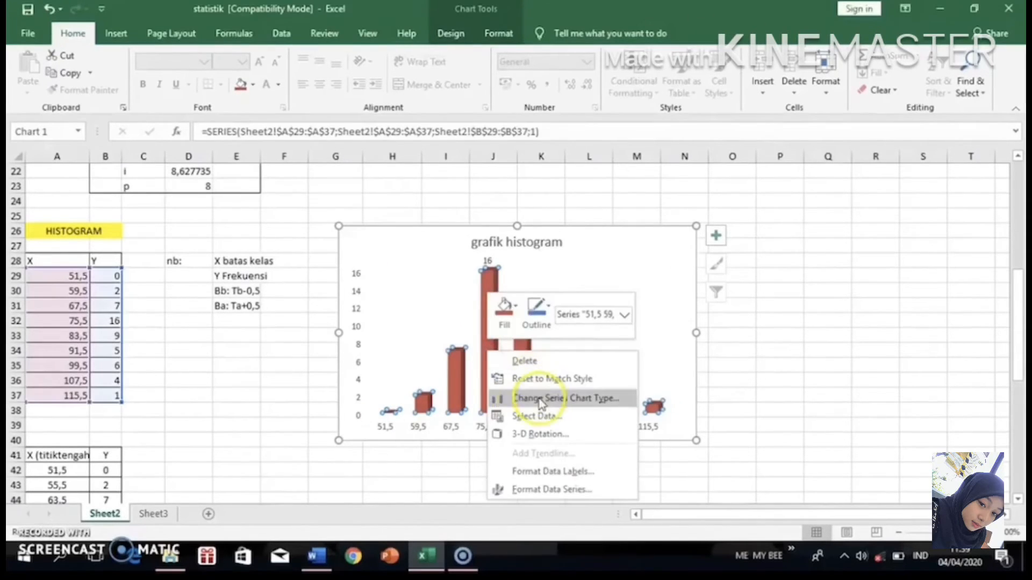
pyautogui.click(528, 490)
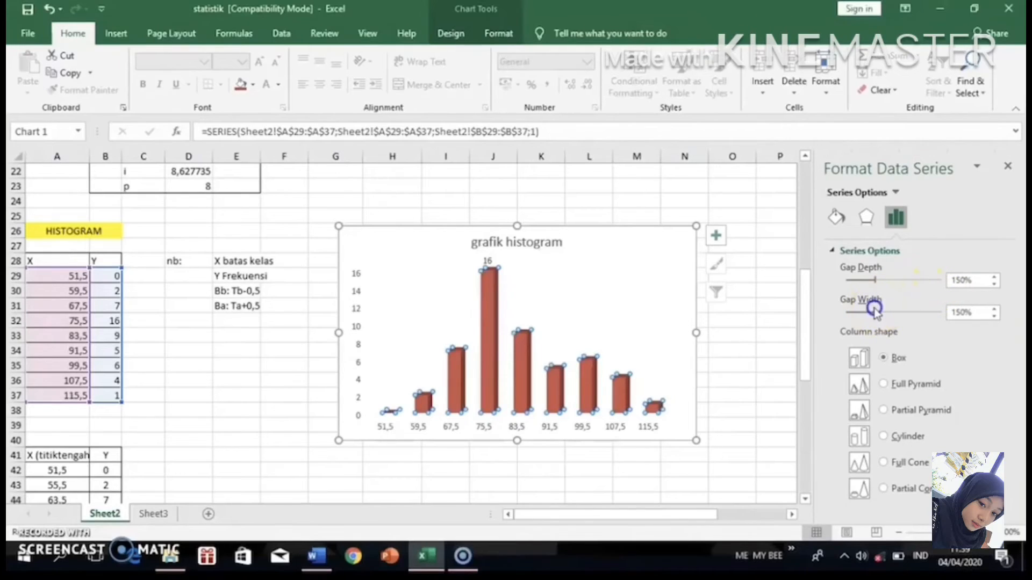
pyautogui.click(847, 312)
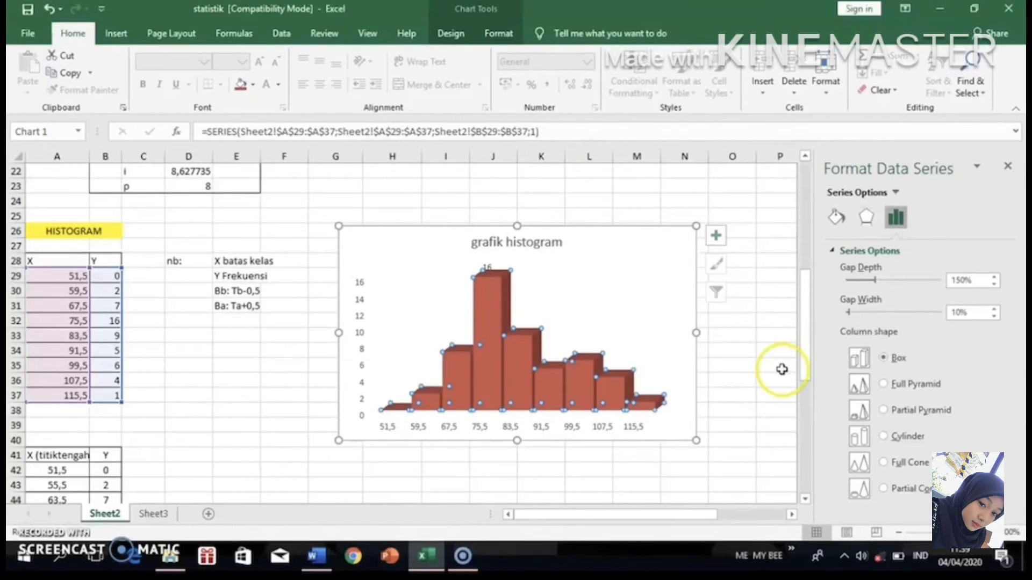
pyautogui.click(1009, 170)
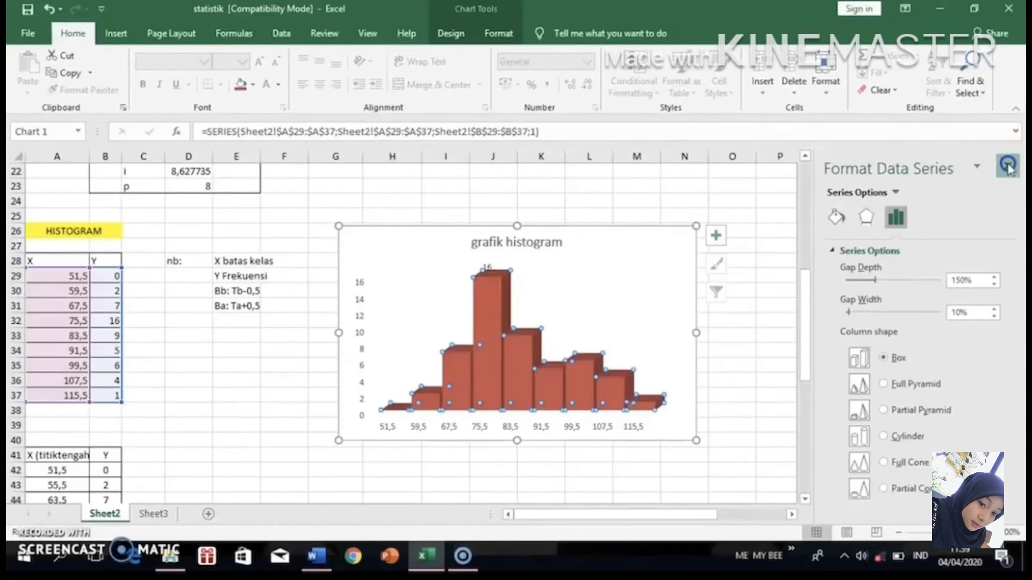
pyautogui.click(796, 348)
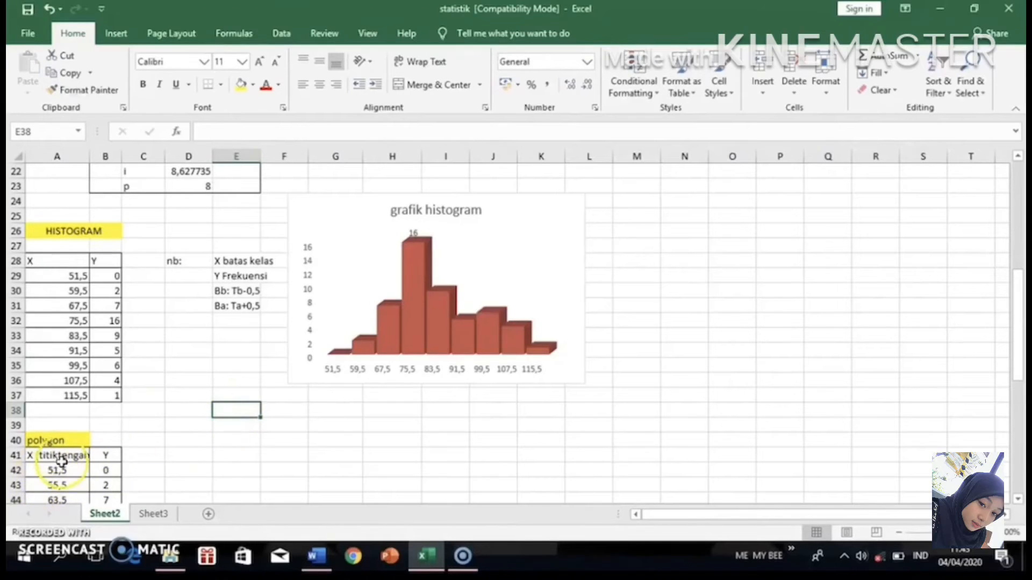
# Examine the polygon table of class midpoints and frequencies in A41:B50.
pyautogui.press('Down')
pyautogui.press('Down')
pyautogui.press('Down')
pyautogui.press('Left')
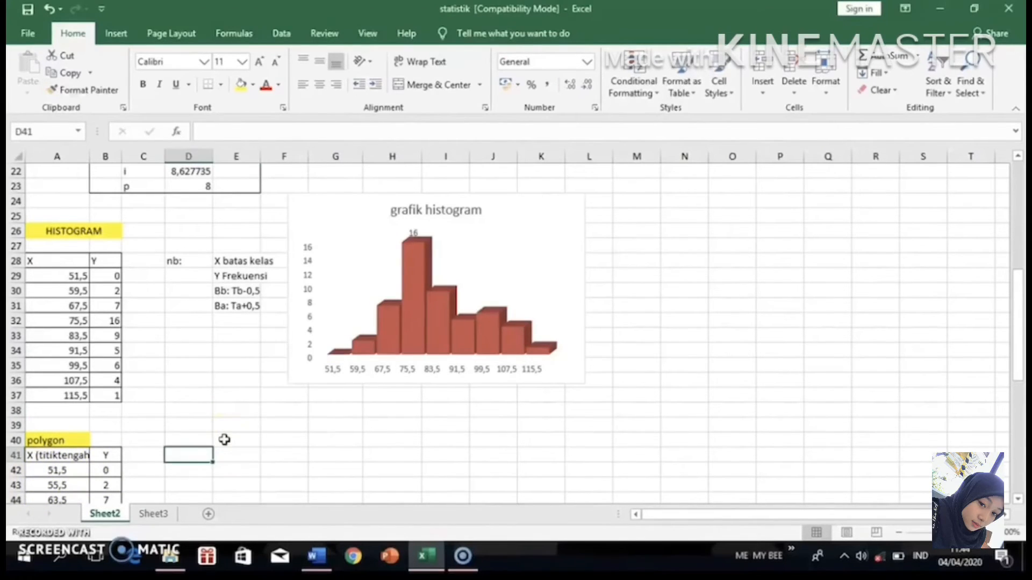
pyautogui.press('Down')
pyautogui.press('Down')
pyautogui.press('Down')
pyautogui.press('Down')
pyautogui.press('Down')
pyautogui.press('Down')
pyautogui.press('Down')
pyautogui.press('Down')
pyautogui.press('Down')
pyautogui.press('Down')
pyautogui.press('Down')
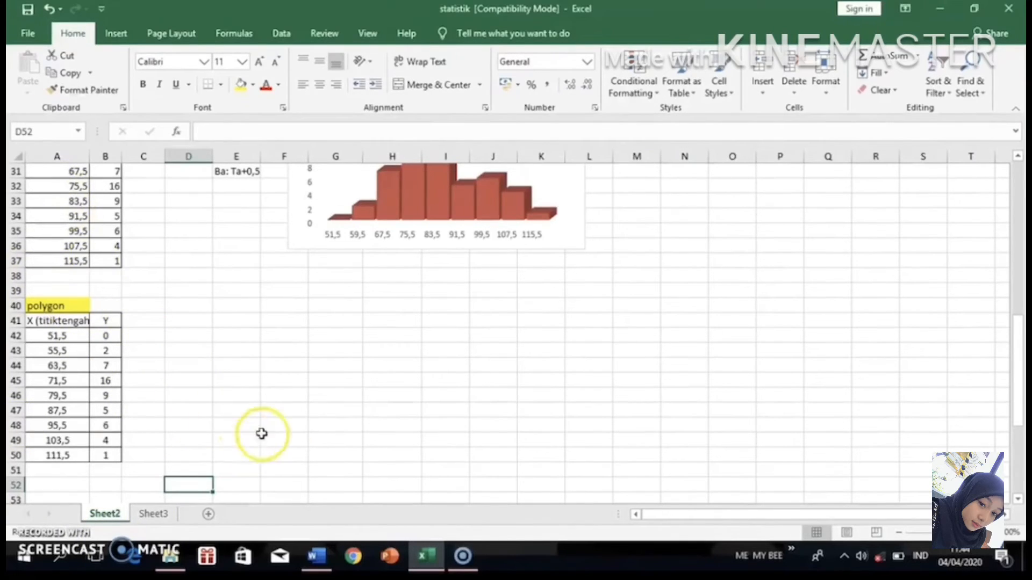
pyautogui.click(235, 332)
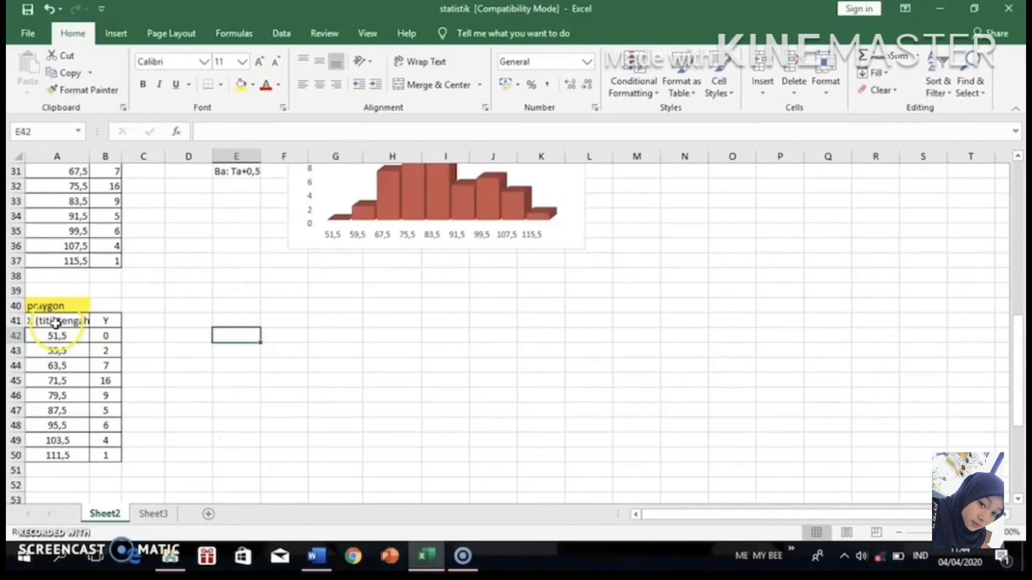
# Insert a basic 2-D line chart from the polygon table in A41:B50.
pyautogui.click(56, 321)
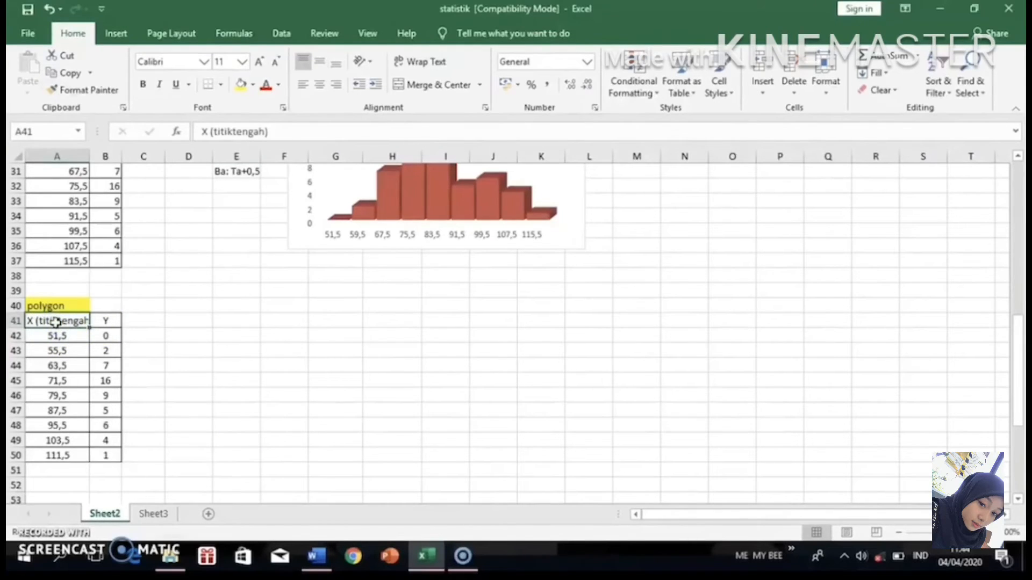
pyautogui.moveTo(56, 322); pyautogui.dragTo(105, 451)
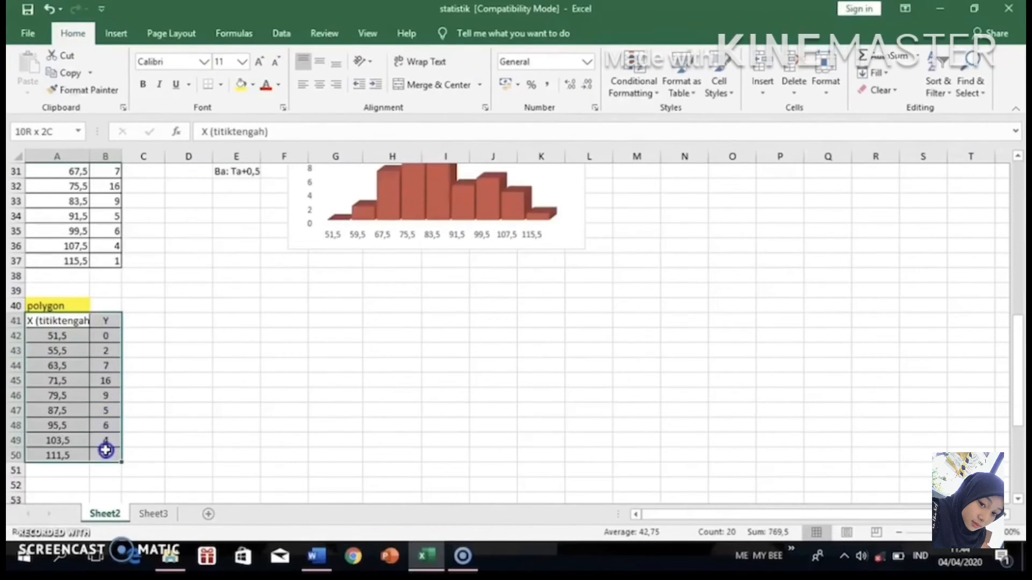
pyautogui.click(116, 36)
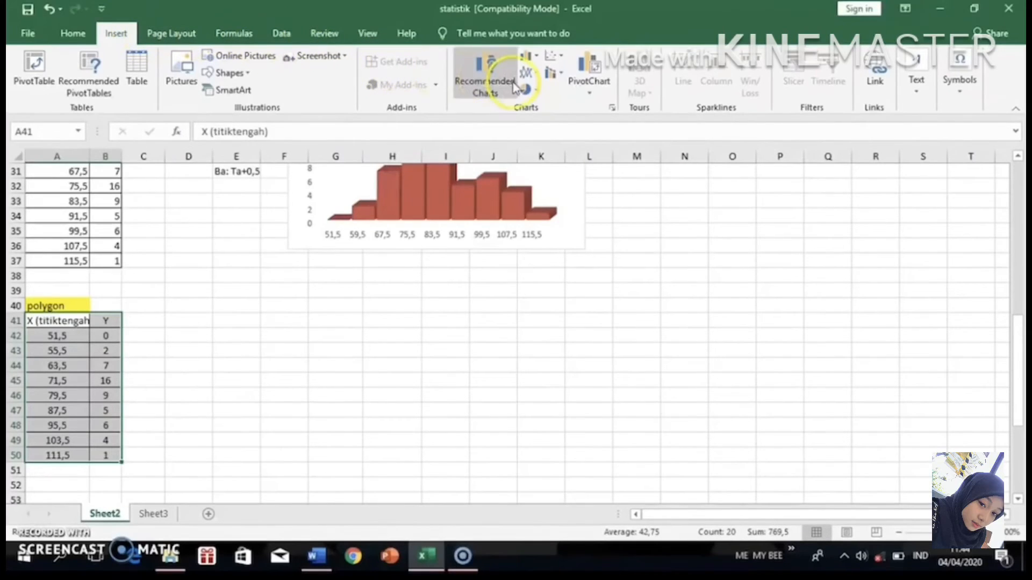
pyautogui.click(537, 75)
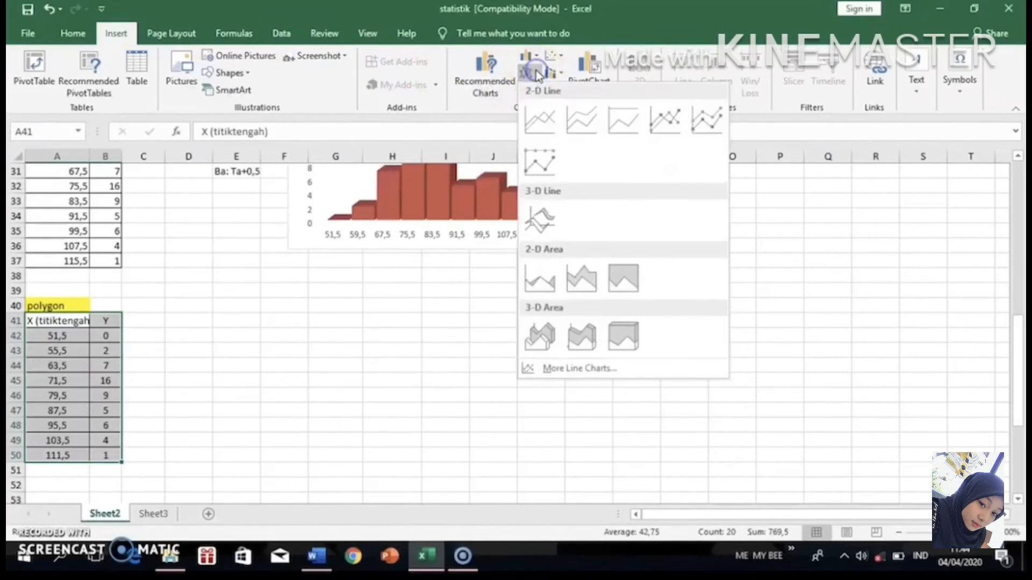
pyautogui.click(546, 137)
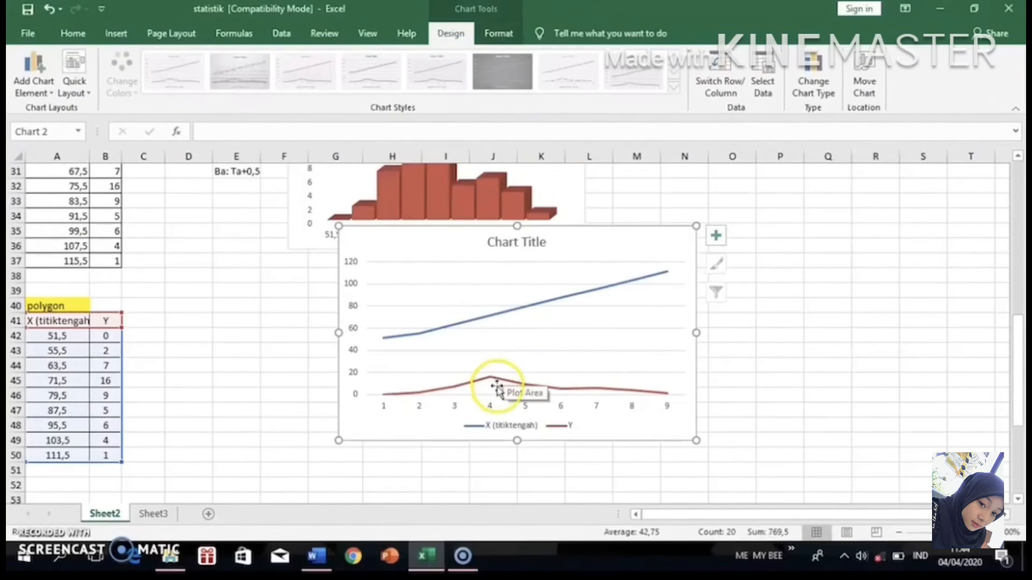
# Shift the line chart's plot area down and move the chart below the histogram, beside the polygon table.
pyautogui.click(468, 307)
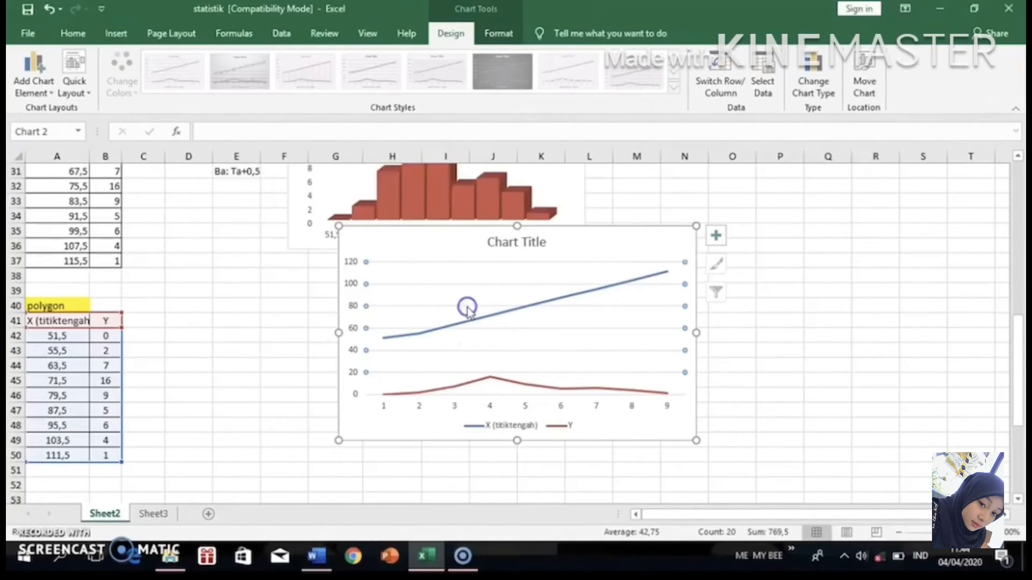
pyautogui.moveTo(473, 279); pyautogui.dragTo(473, 301)
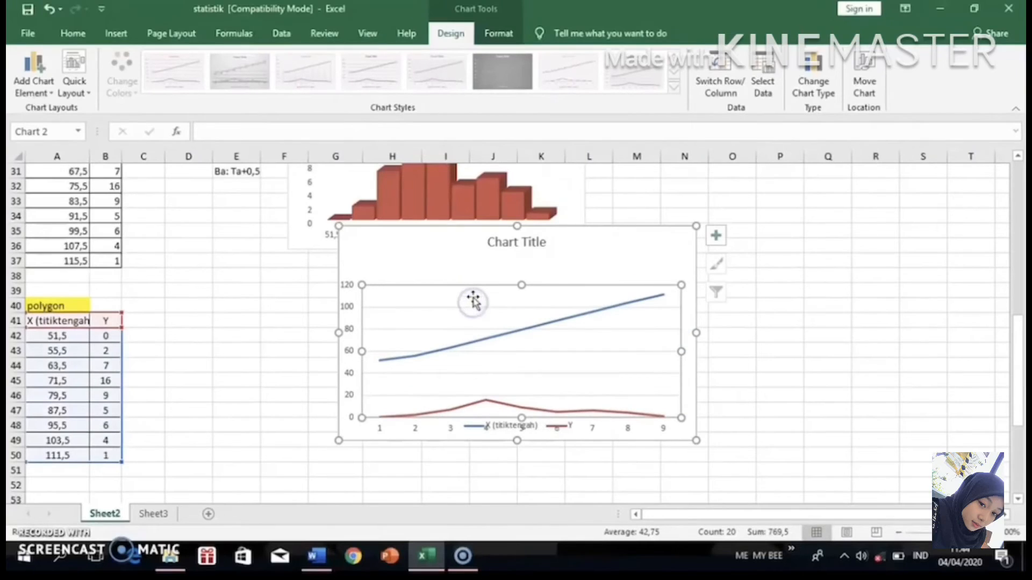
pyautogui.moveTo(459, 257); pyautogui.dragTo(403, 314)
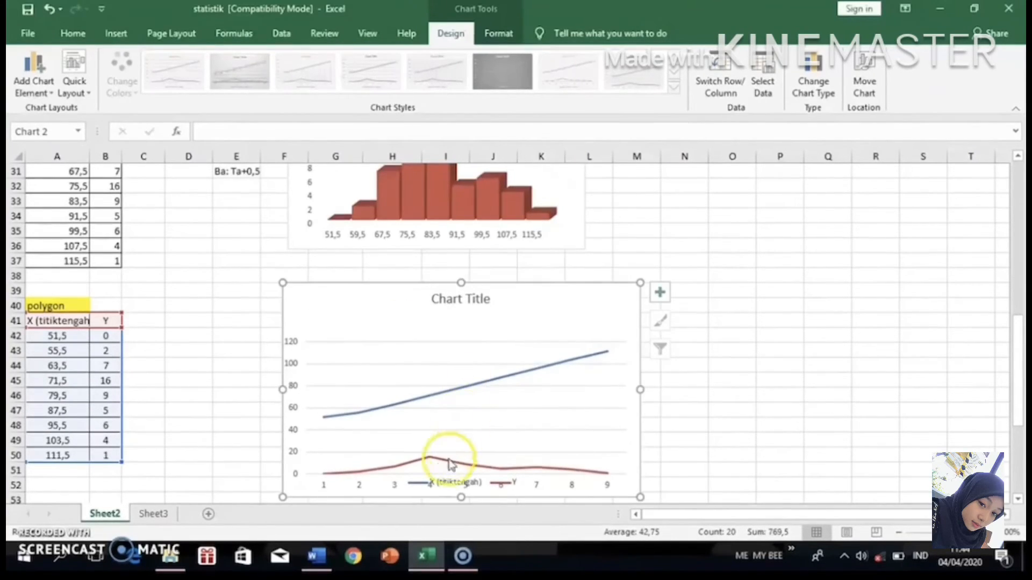
# Delete the Y series from the line chart, and make the chart smaller, placed closer to the polygon table.
pyautogui.click(427, 458)
pyautogui.rightClick(428, 461)
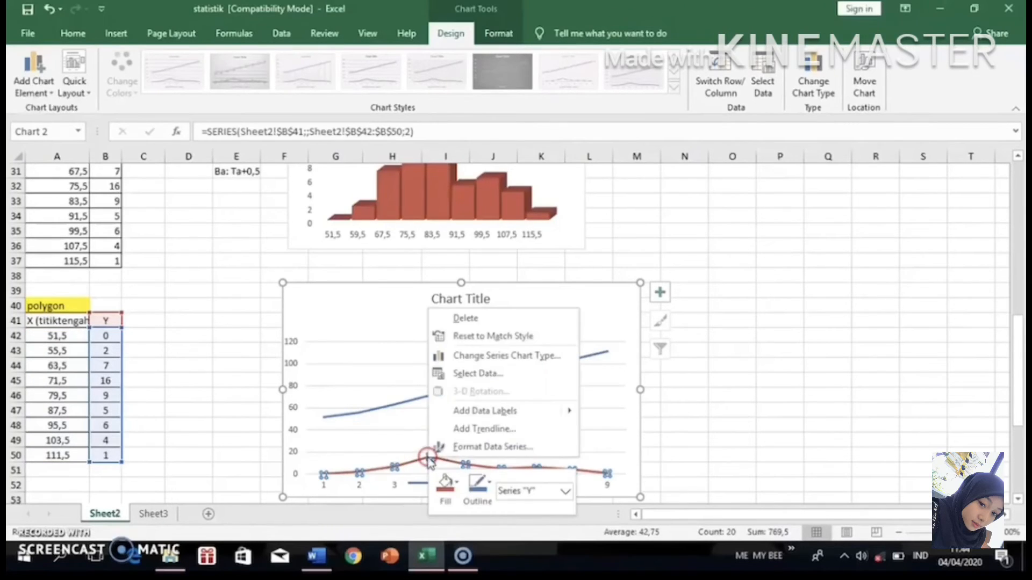
pyautogui.click(472, 320)
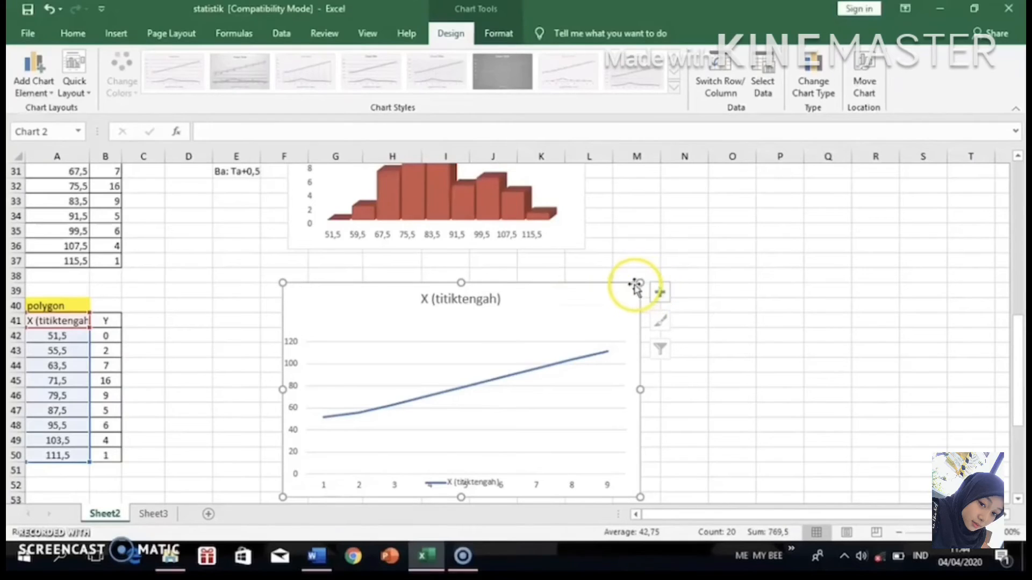
pyautogui.moveTo(640, 283)
pyautogui.mouseDown()
pyautogui.moveTo(600, 306)
pyautogui.moveTo(521, 301)
pyautogui.mouseUp()
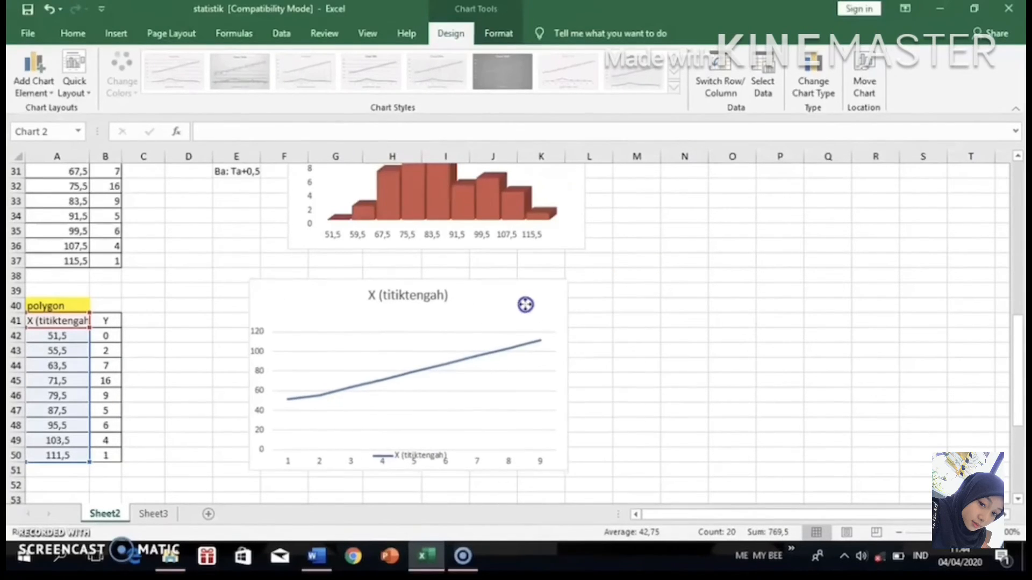
# Add a data series to the line chart, taking its name from A42:A50 and its values from B42:B50.
pyautogui.click(321, 460)
pyautogui.rightClick(321, 458)
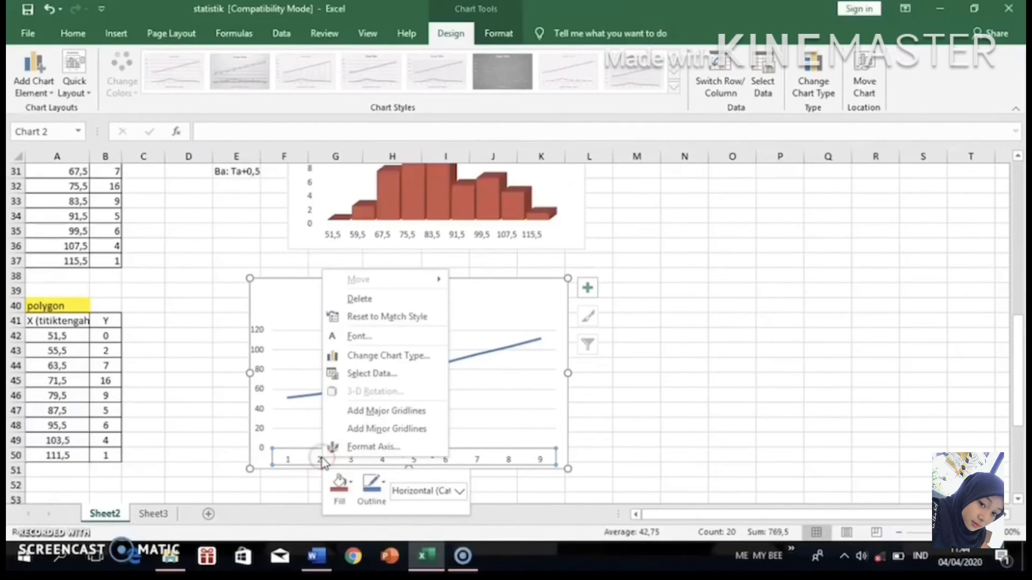
pyautogui.click(367, 378)
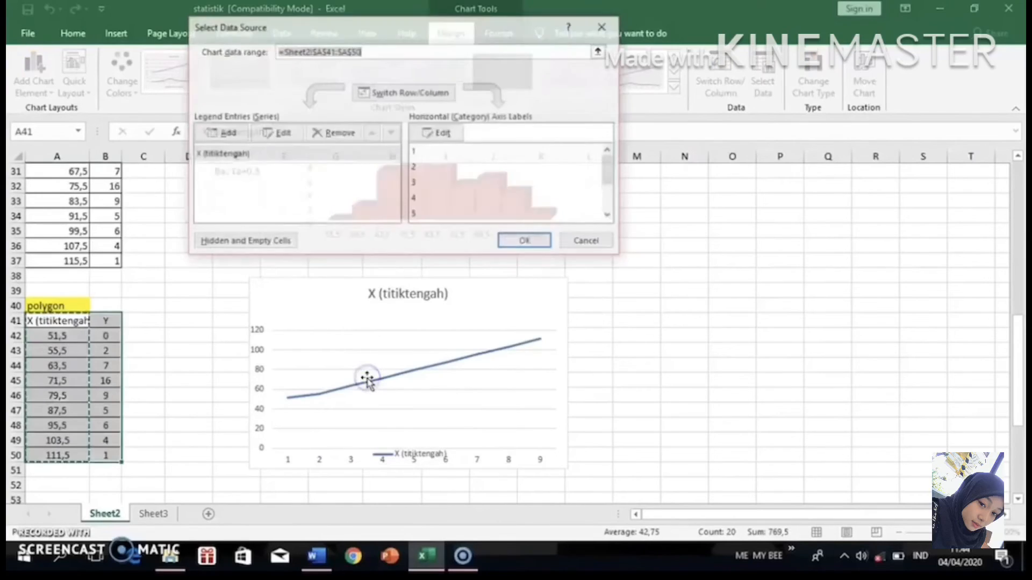
pyautogui.click(226, 134)
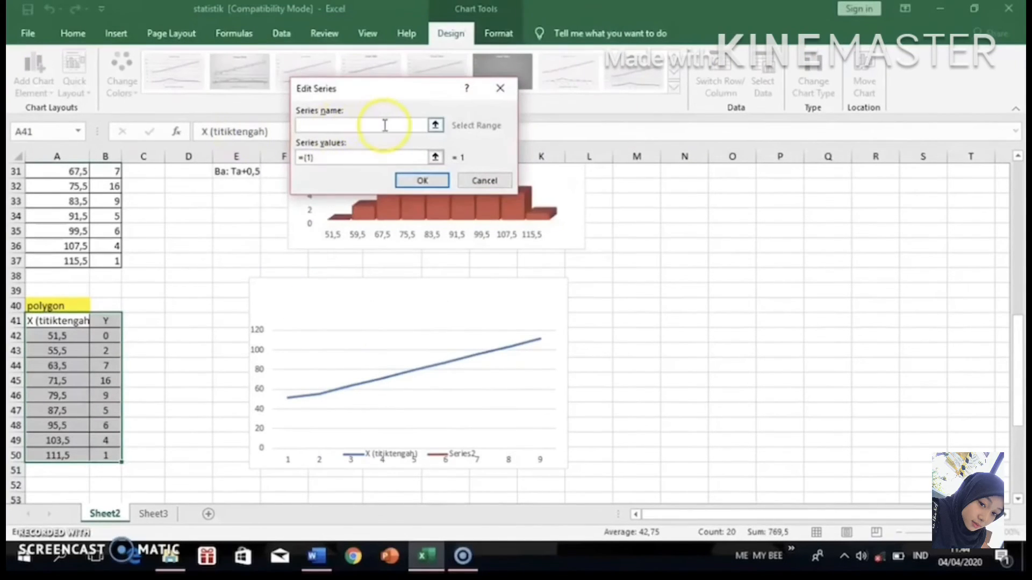
pyautogui.click(50, 336)
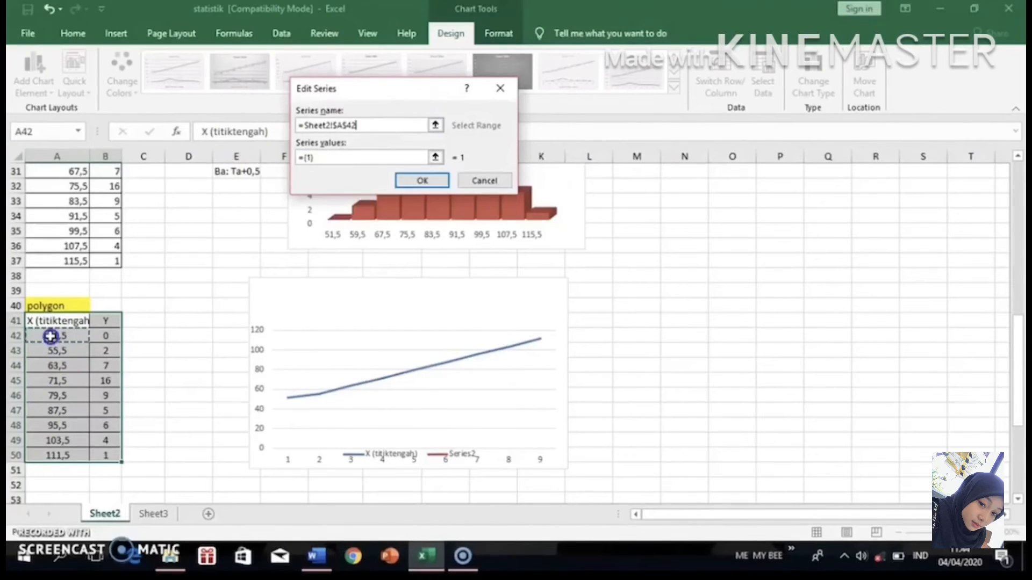
pyautogui.moveTo(50, 336); pyautogui.dragTo(66, 455)
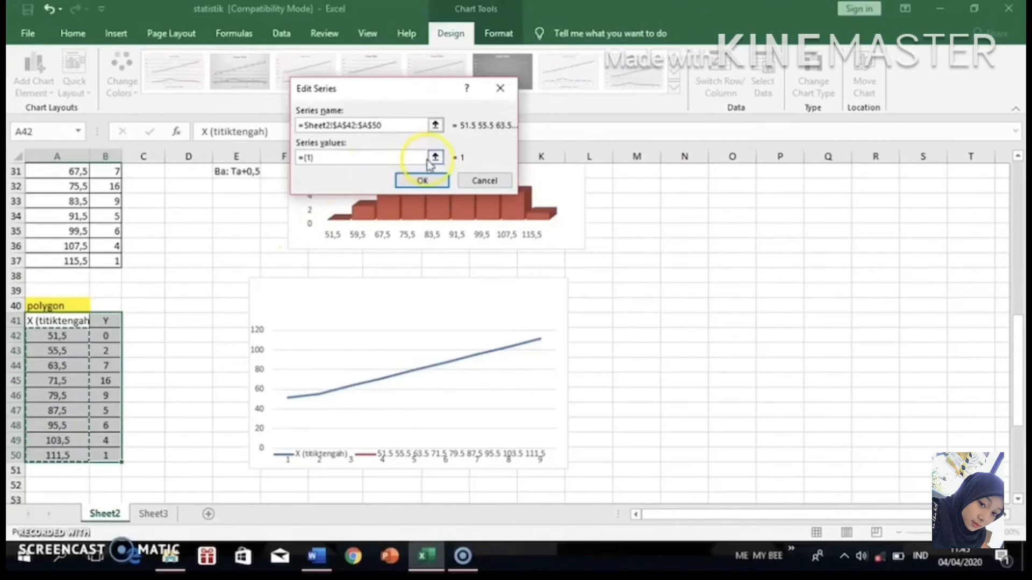
pyautogui.click(434, 158)
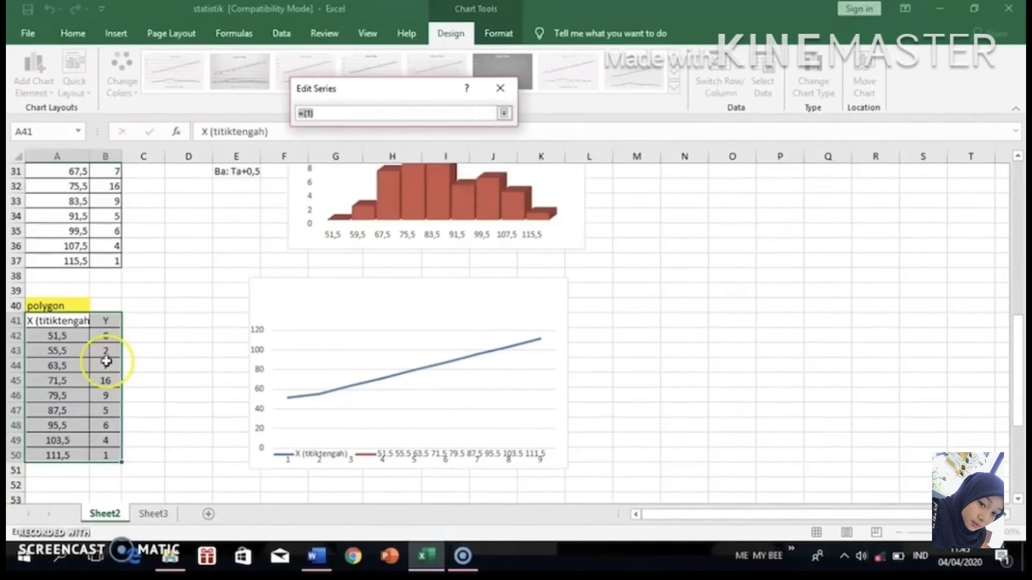
pyautogui.click(101, 337)
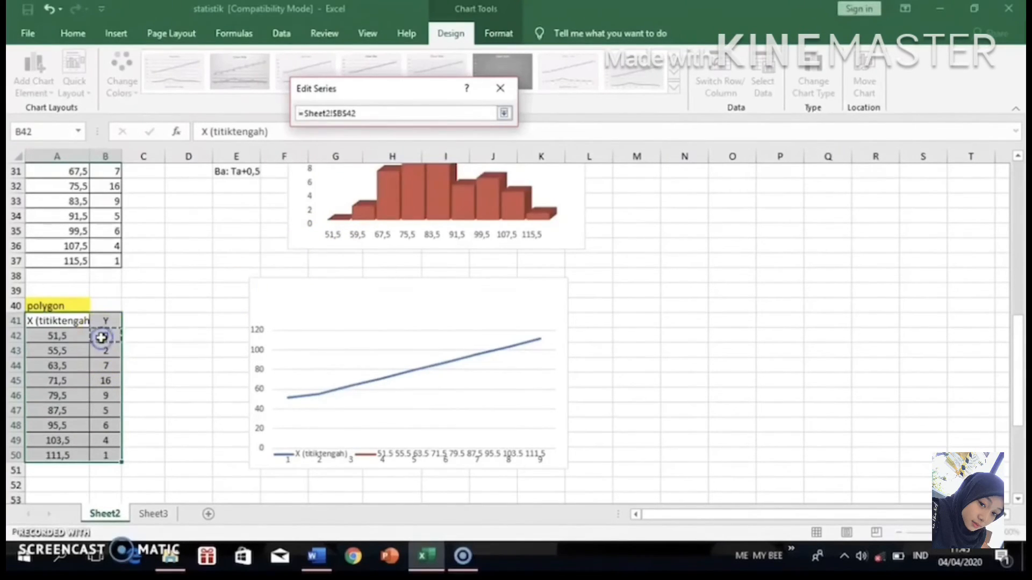
pyautogui.moveTo(101, 337); pyautogui.dragTo(106, 456)
pyautogui.click(504, 112)
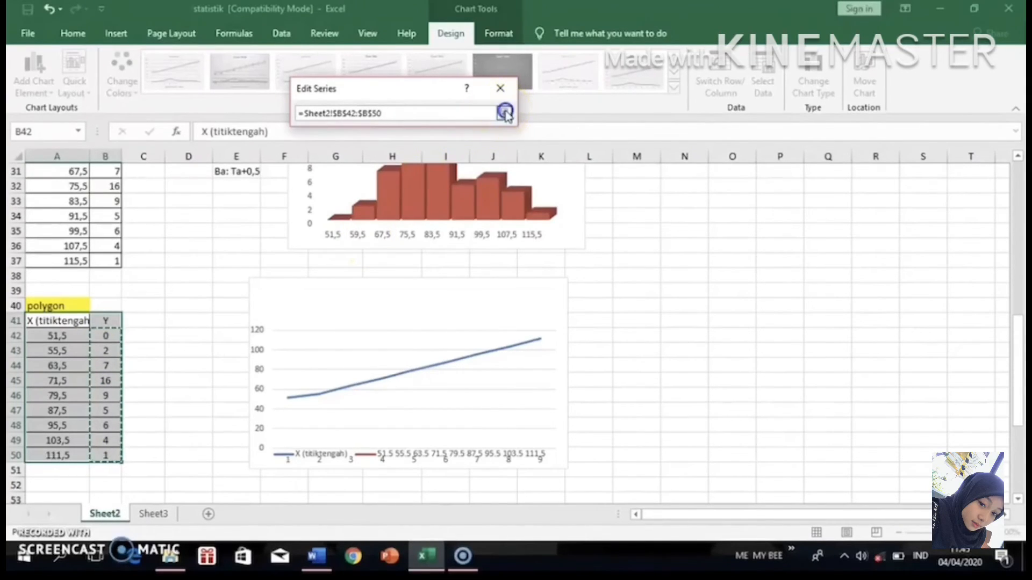
pyautogui.click(428, 181)
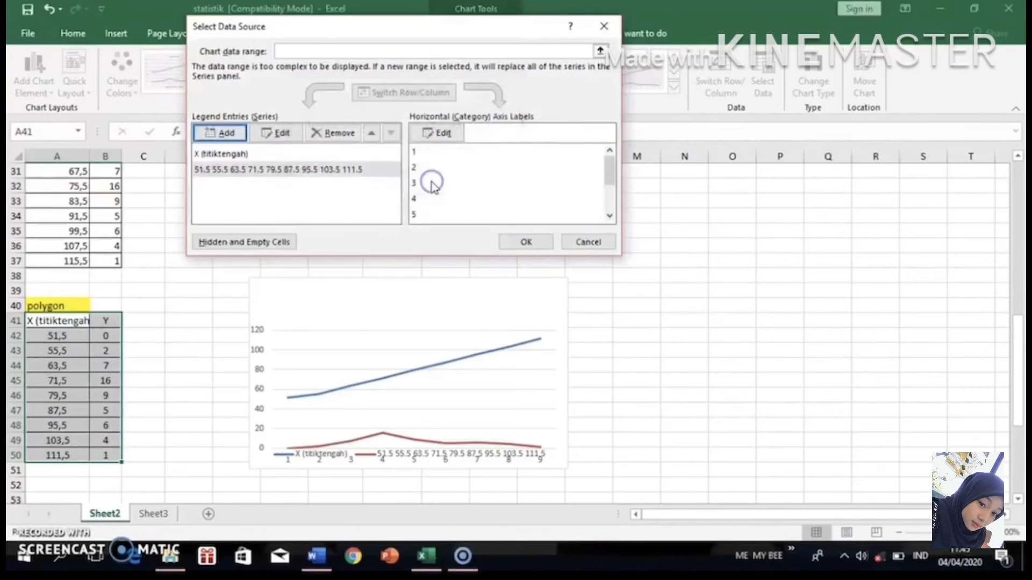
# Remove the X (titiktengah) series from the line chart's data source, keeping the series with the frequencies.
pyautogui.click(333, 153)
pyautogui.click(334, 133)
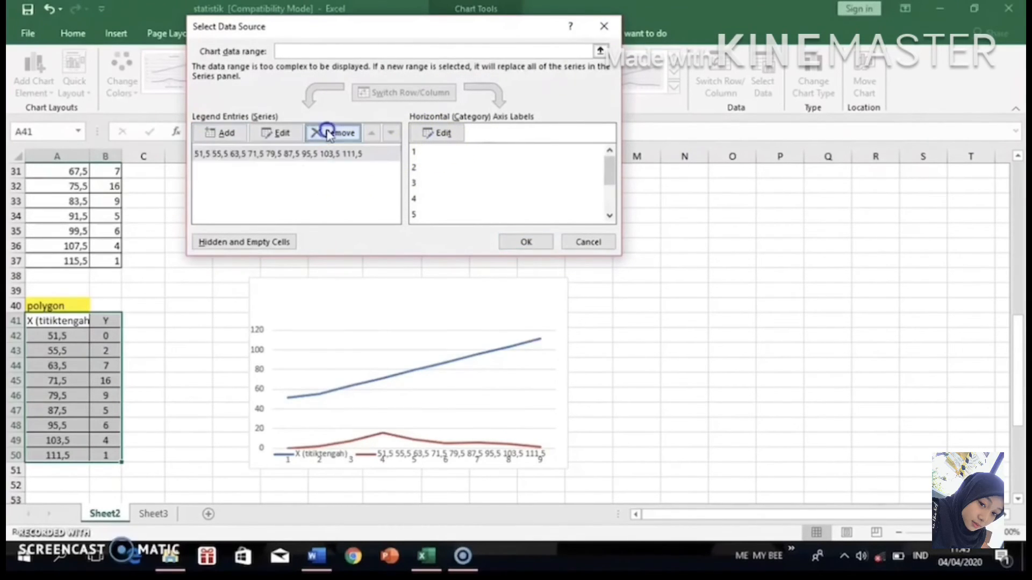
pyautogui.click(313, 154)
# Set the chart's horizontal axis labels to the class midpoints in A42:A50 and apply the data source changes.
pyautogui.click(430, 134)
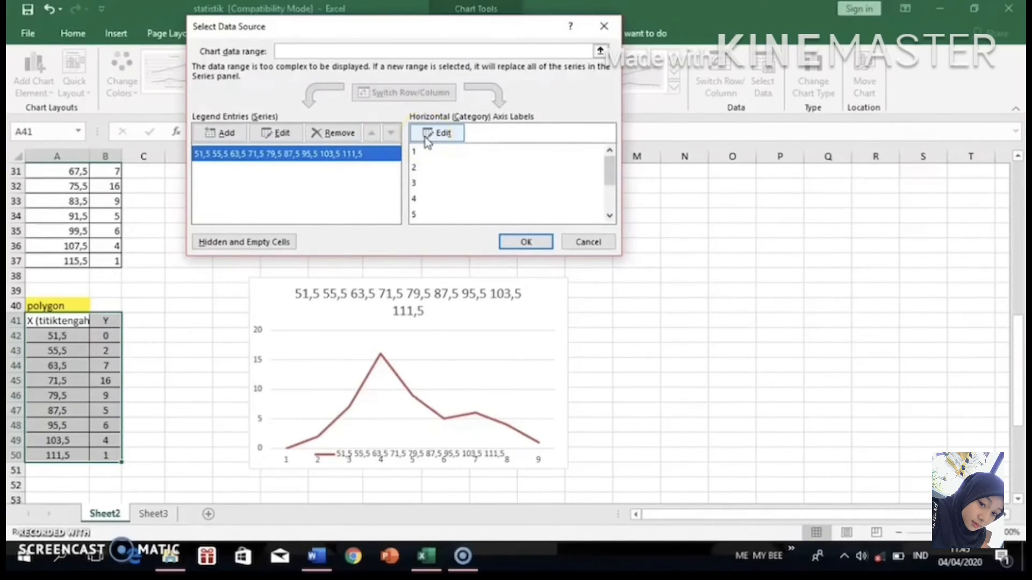
pyautogui.click(436, 134)
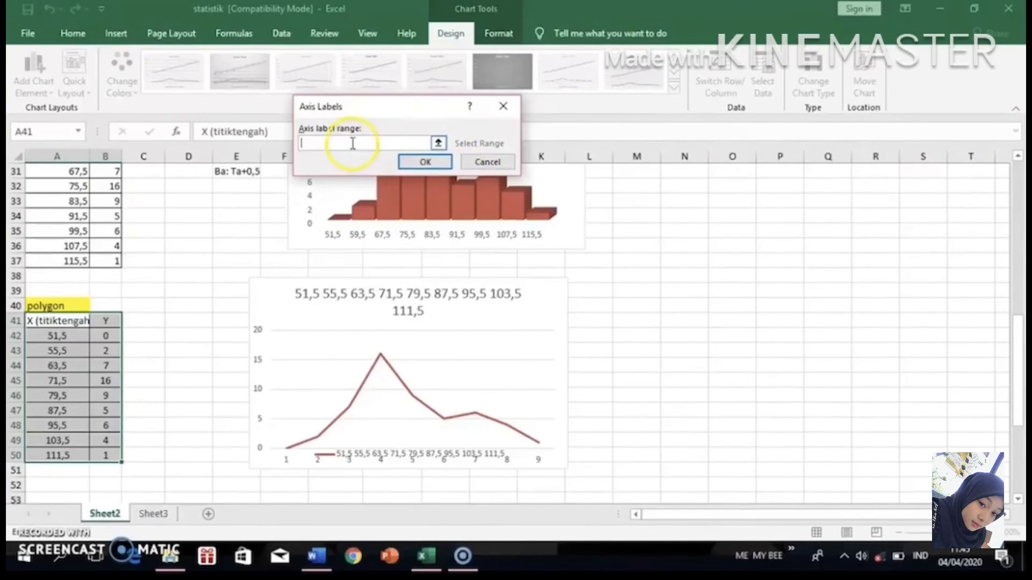
pyautogui.click(57, 339)
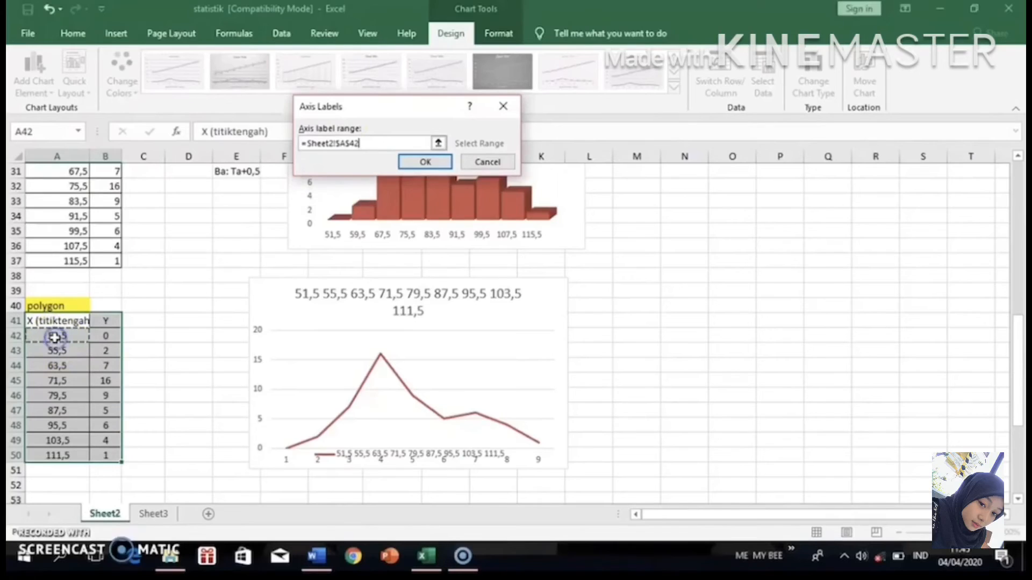
pyautogui.moveTo(55, 338); pyautogui.dragTo(44, 453)
pyautogui.click(425, 162)
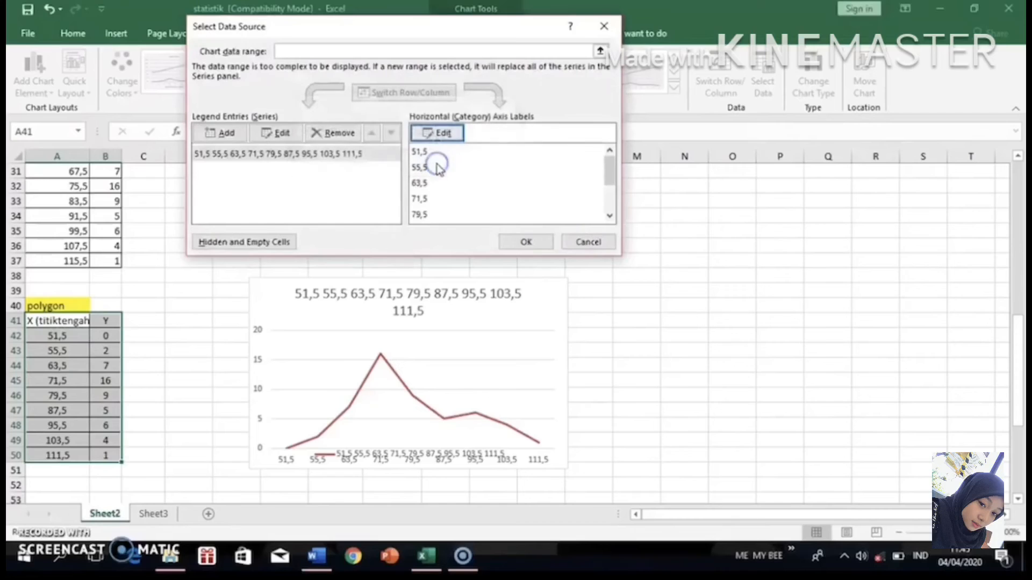
pyautogui.click(524, 242)
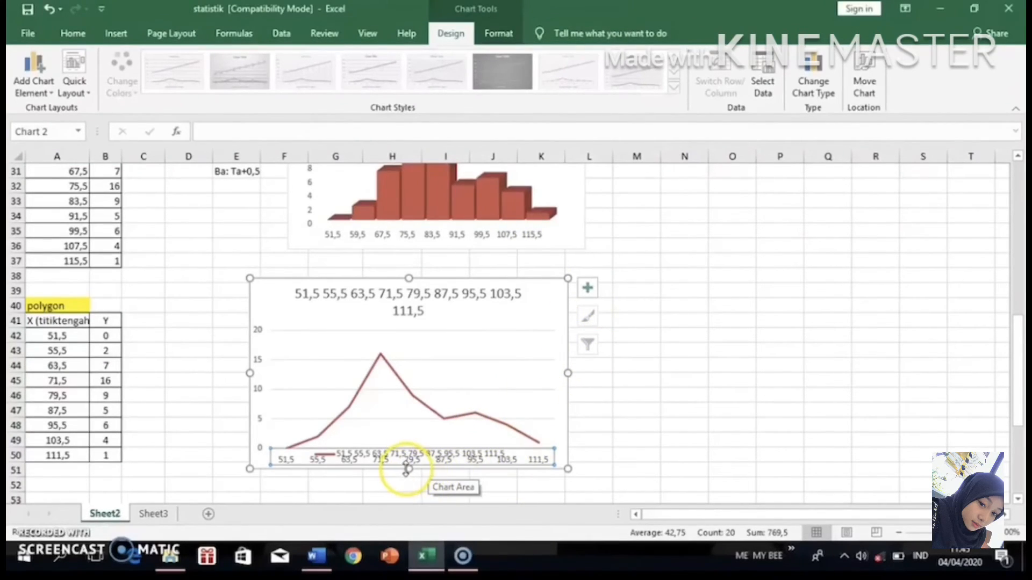
# Make the line chart slightly taller and delete the legend overlapping its horizontal axis labels.
pyautogui.moveTo(407, 469); pyautogui.dragTo(405, 489)
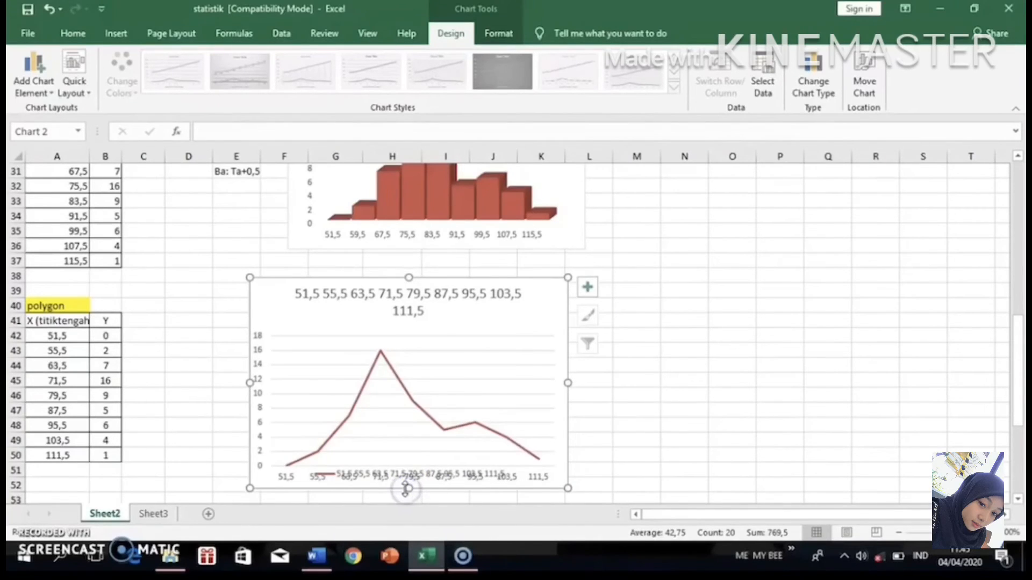
pyautogui.click(354, 477)
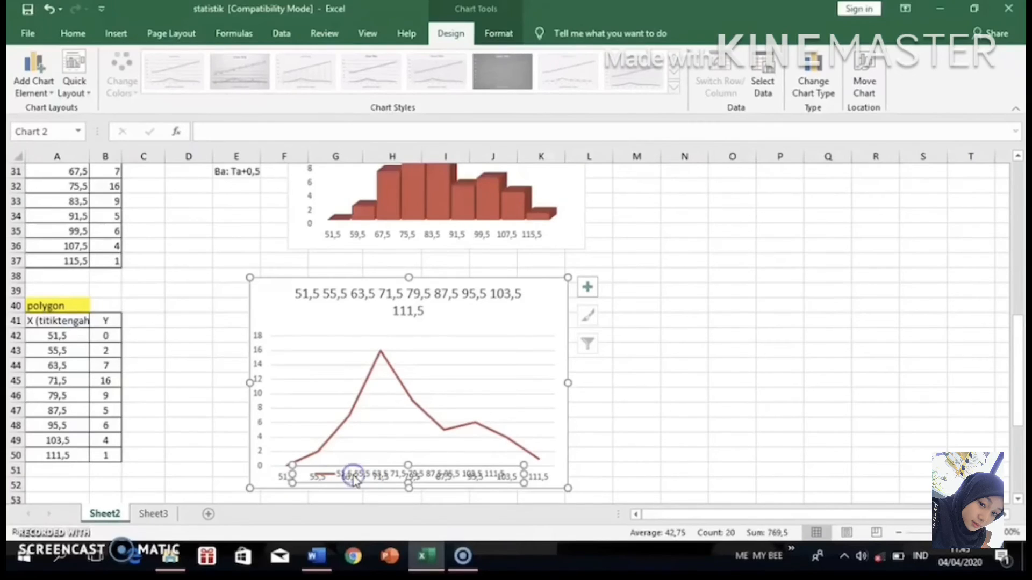
pyautogui.press('Delete')
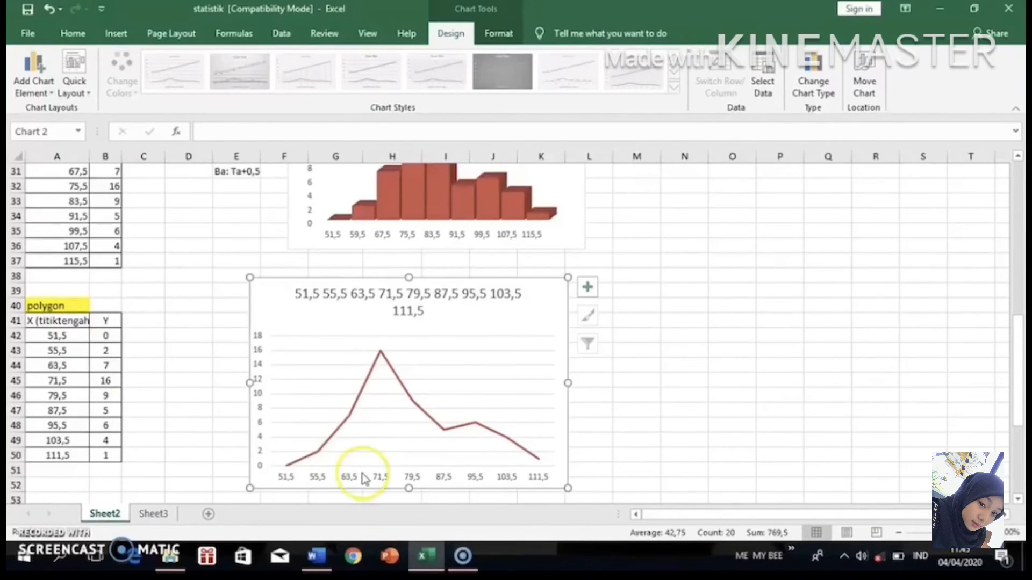
# Change the line chart's title to "GRAFIK POLYGON".
pyautogui.click(405, 308)
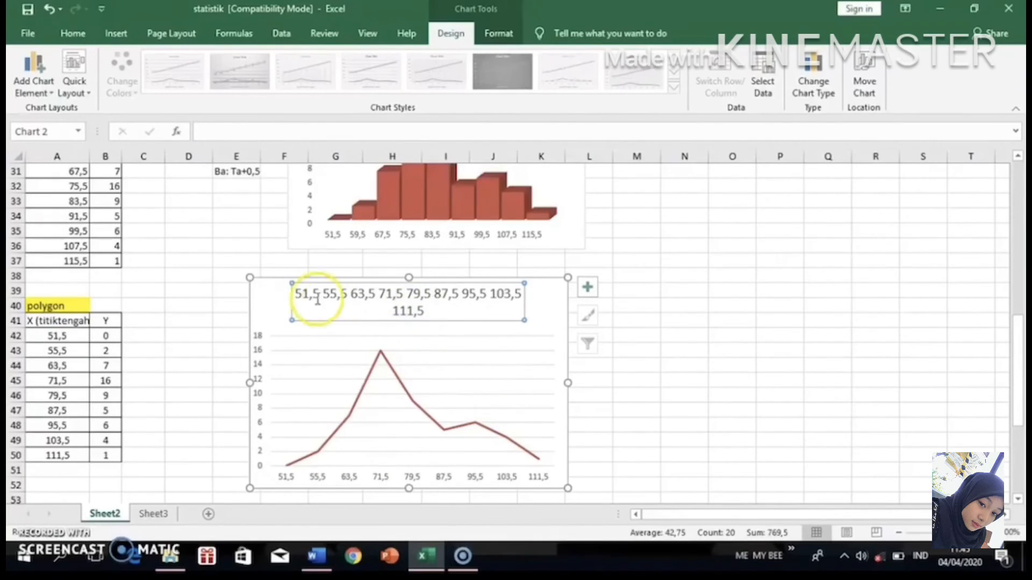
pyautogui.moveTo(297, 292); pyautogui.dragTo(473, 308)
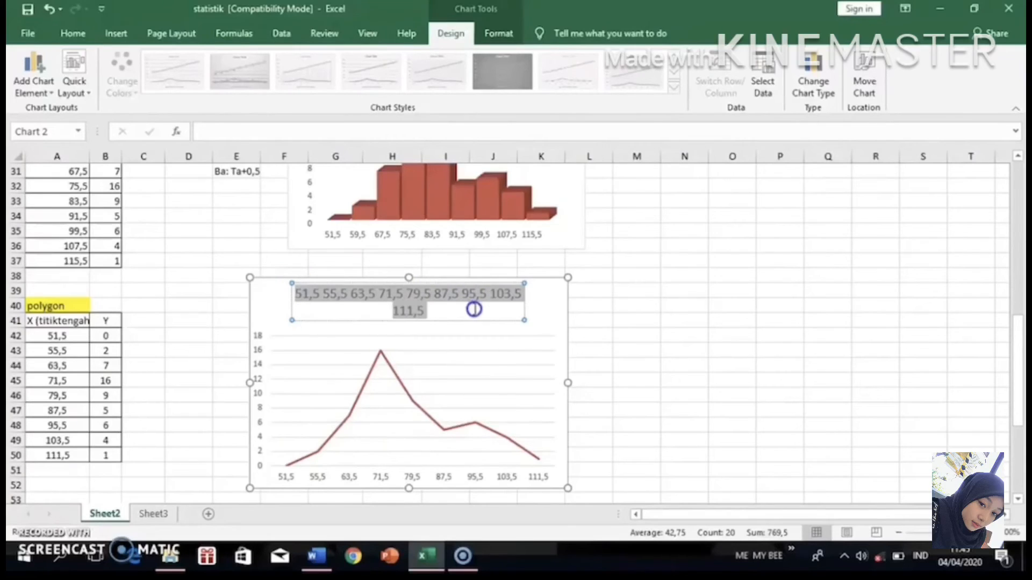
pyautogui.write('GR')
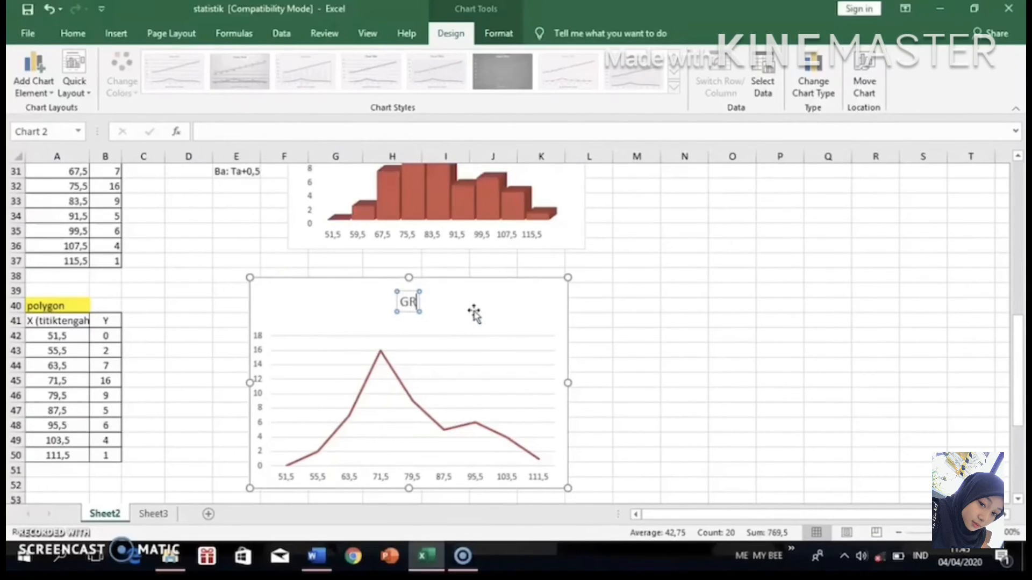
pyautogui.write('AFIK')
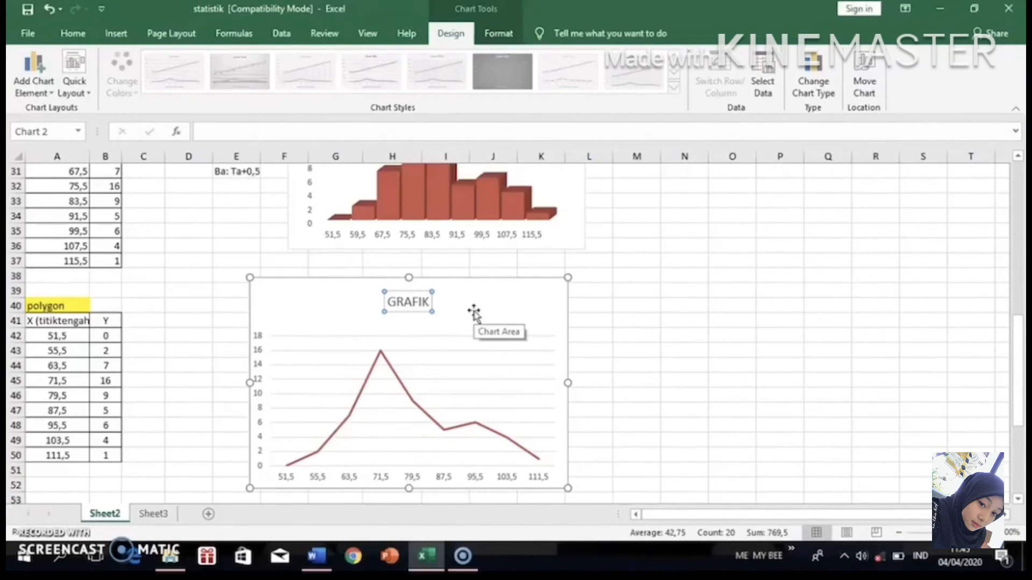
pyautogui.write(' POLYGIN')
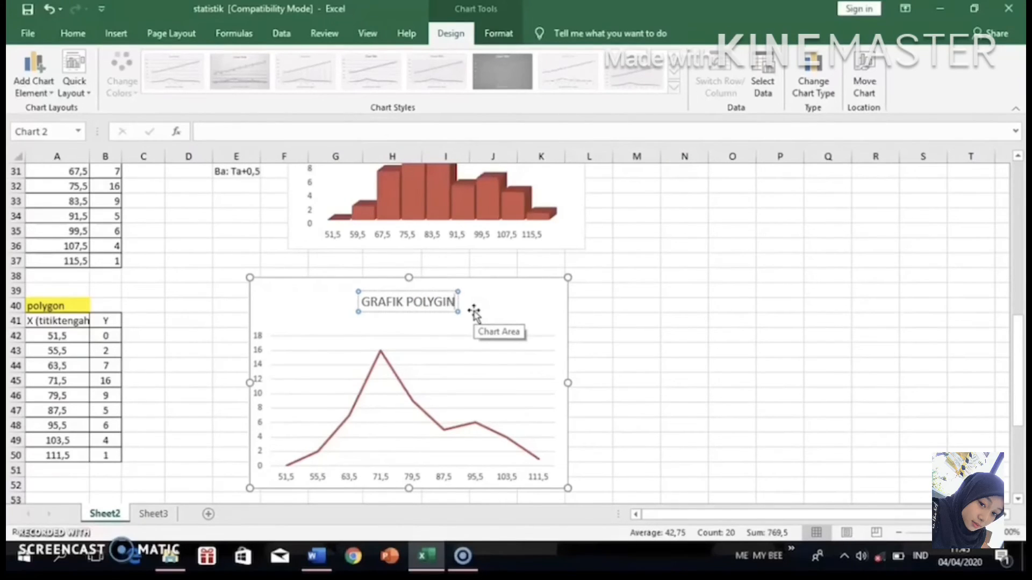
pyautogui.press('BackSpace')
pyautogui.press('BackSpace')
pyautogui.write('O')
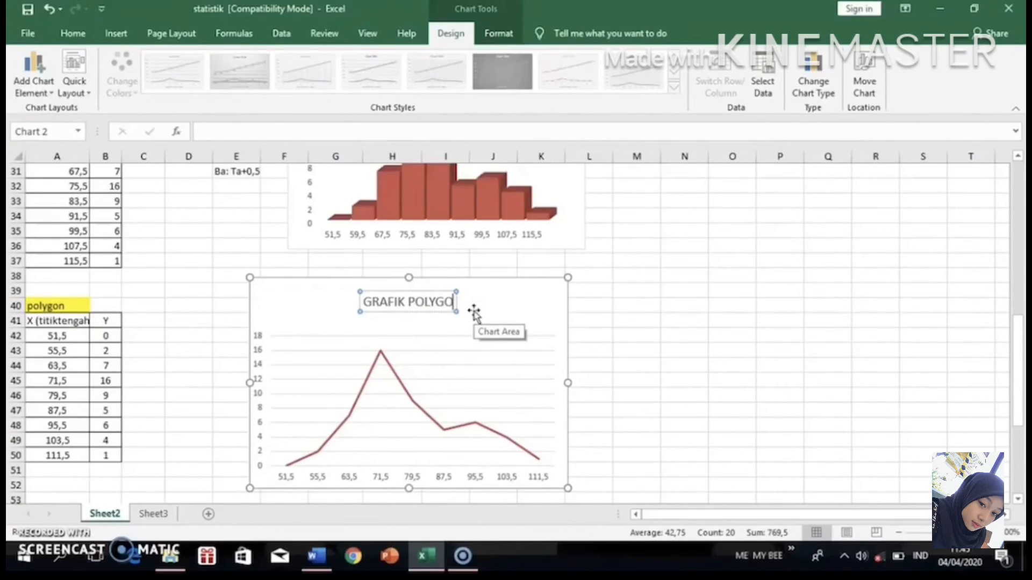
pyautogui.write('N')
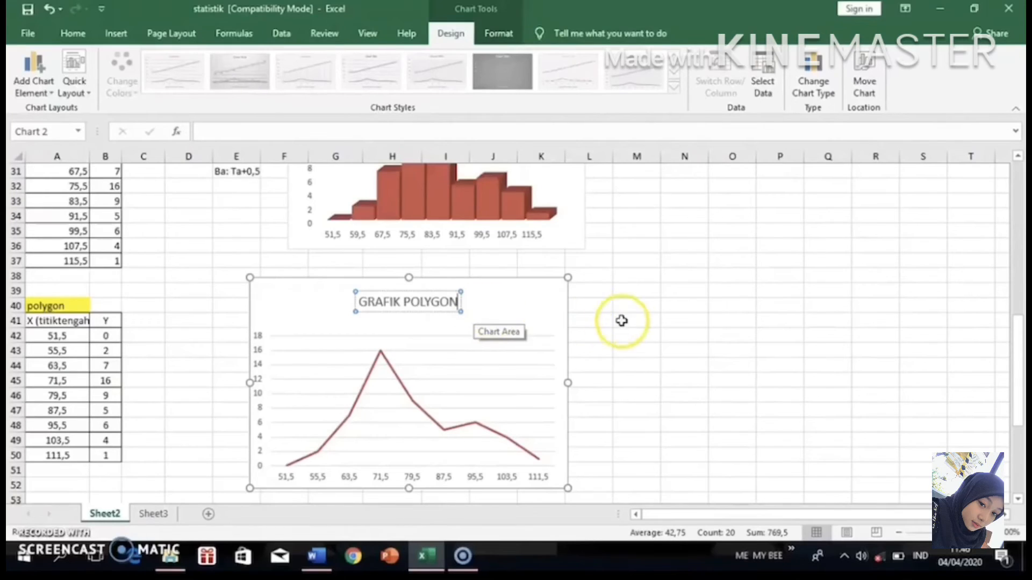
pyautogui.click(631, 325)
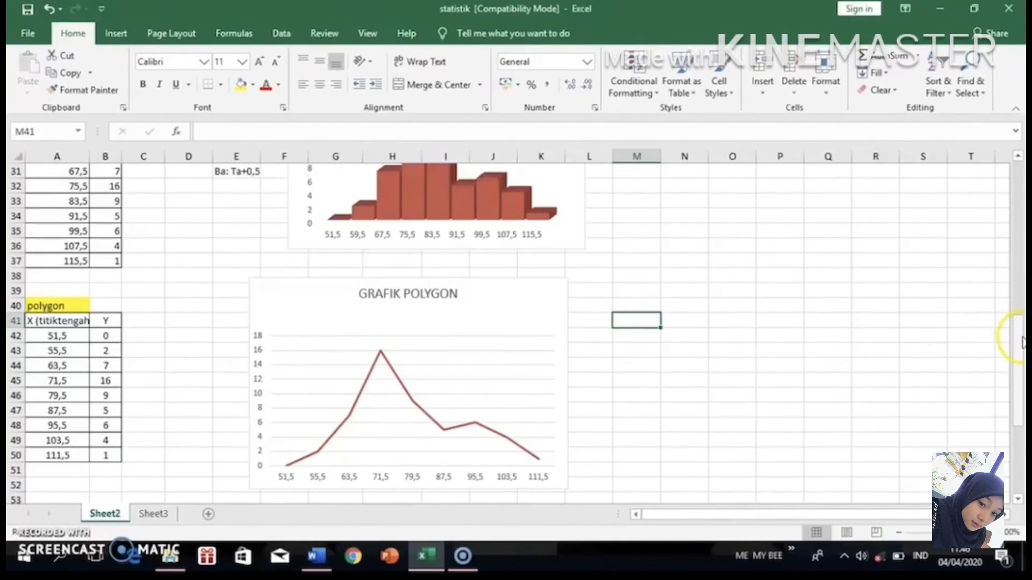
pyautogui.moveTo(1019, 341); pyautogui.dragTo(1019, 381)
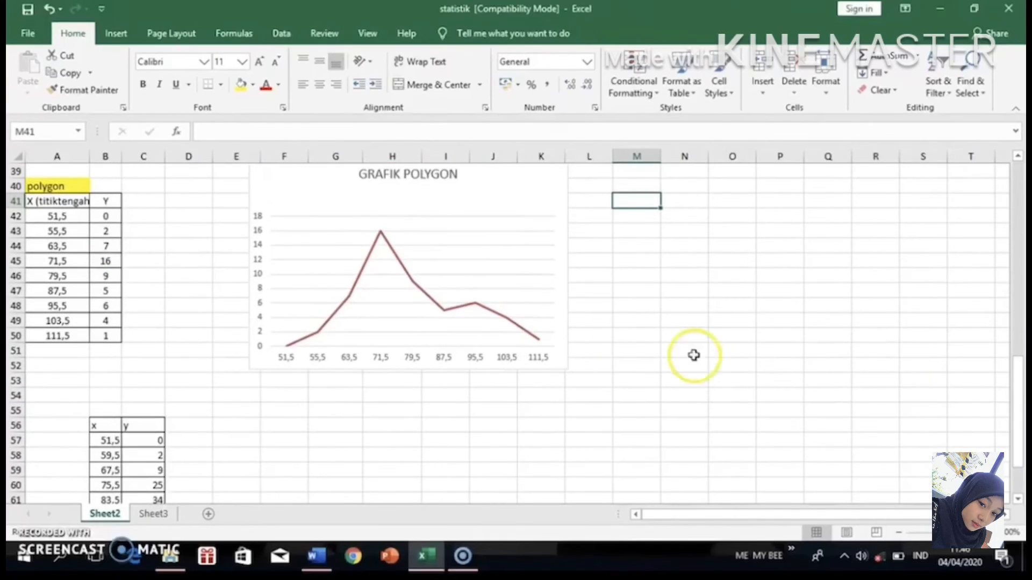
pyautogui.click(368, 267)
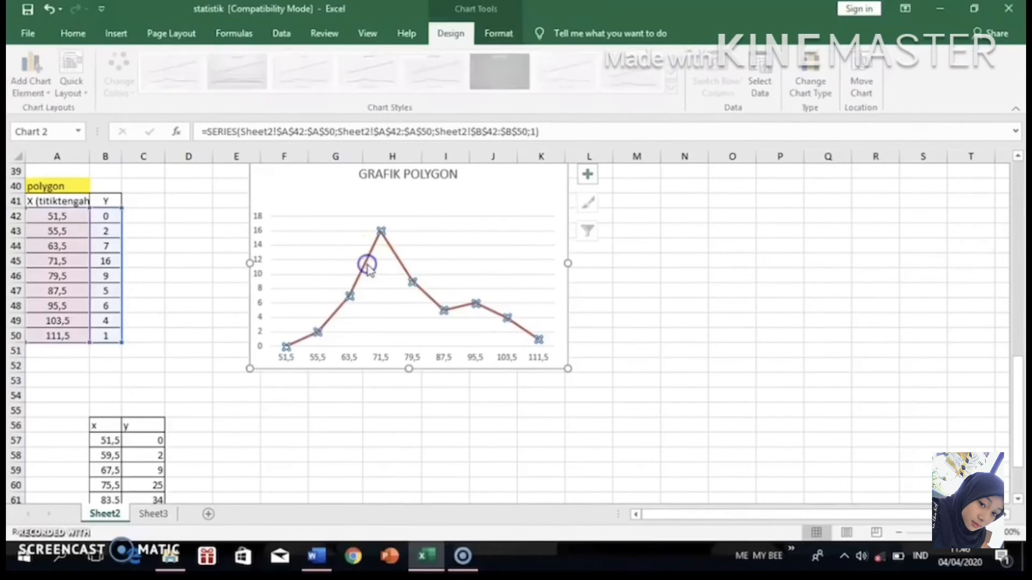
pyautogui.click(347, 295)
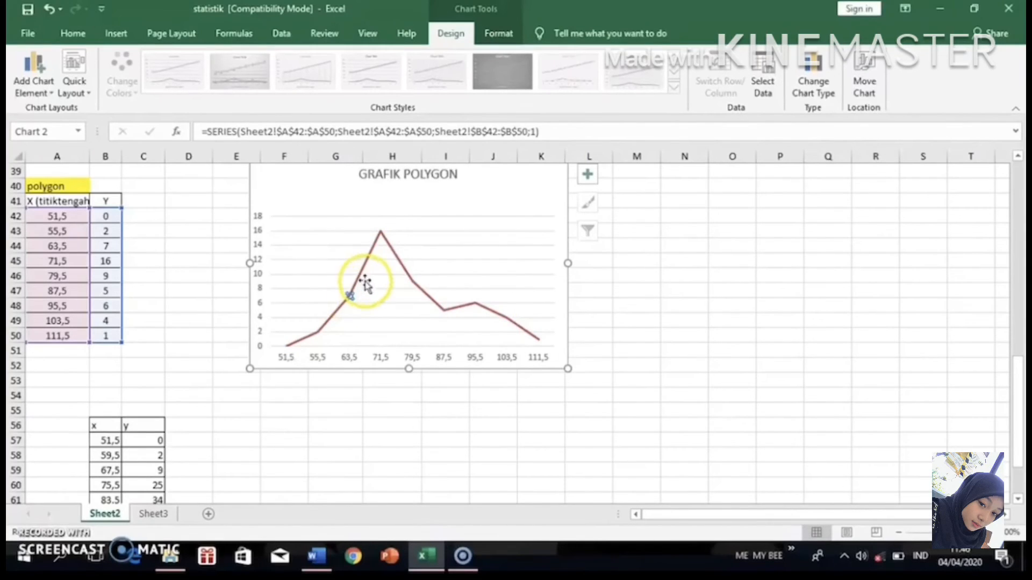
pyautogui.click(356, 278)
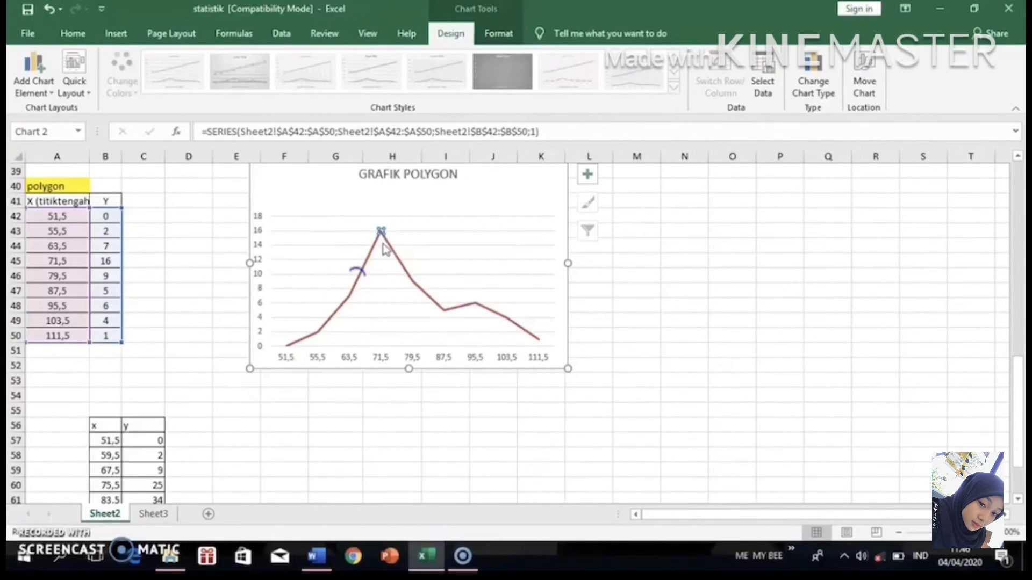
pyautogui.click(396, 261)
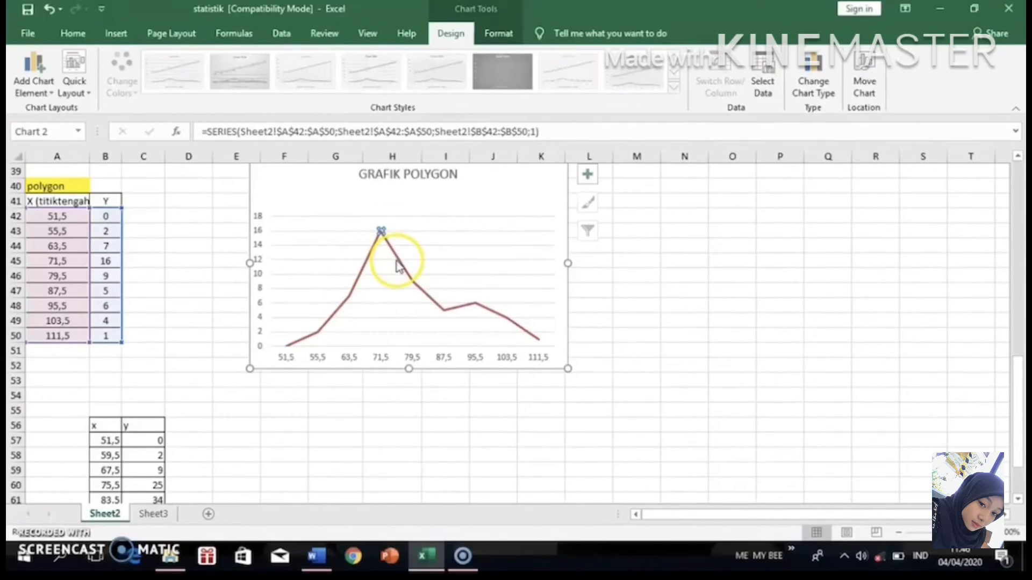
pyautogui.click(368, 254)
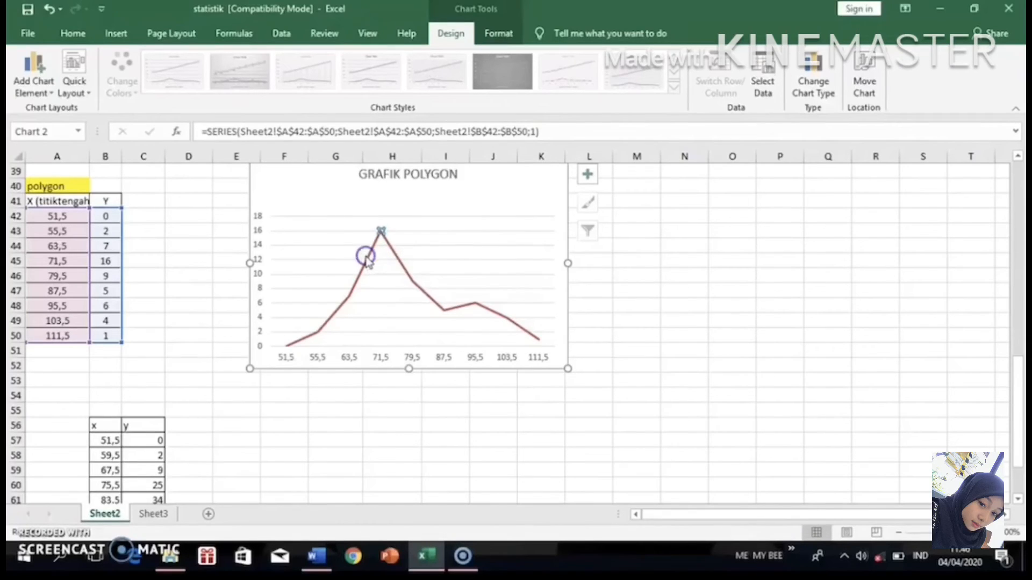
pyautogui.click(623, 303)
# Add data labels to the whole line series in the GRAFIK POLYGON chart.
pyautogui.click(405, 272)
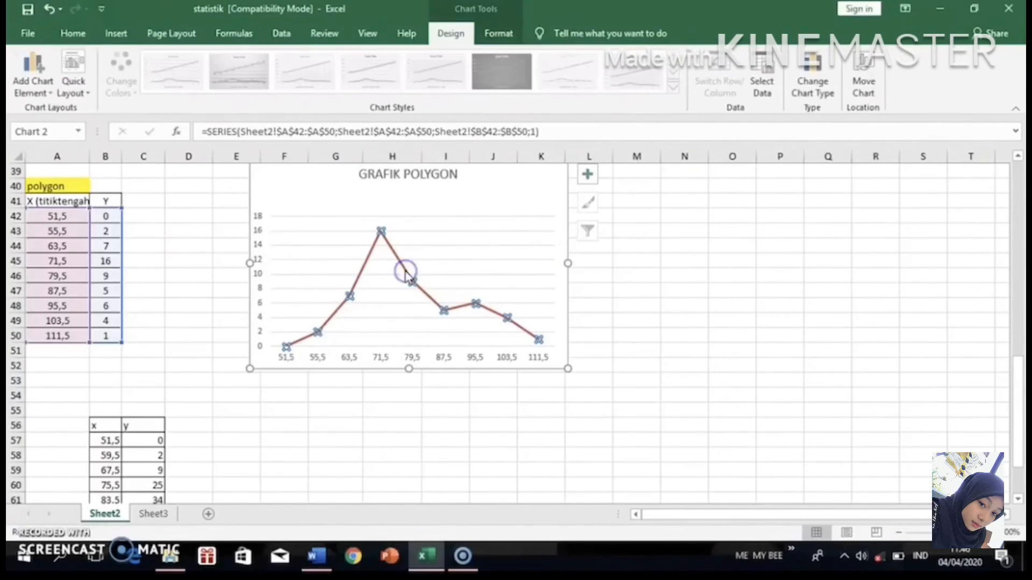
pyautogui.rightClick(406, 271)
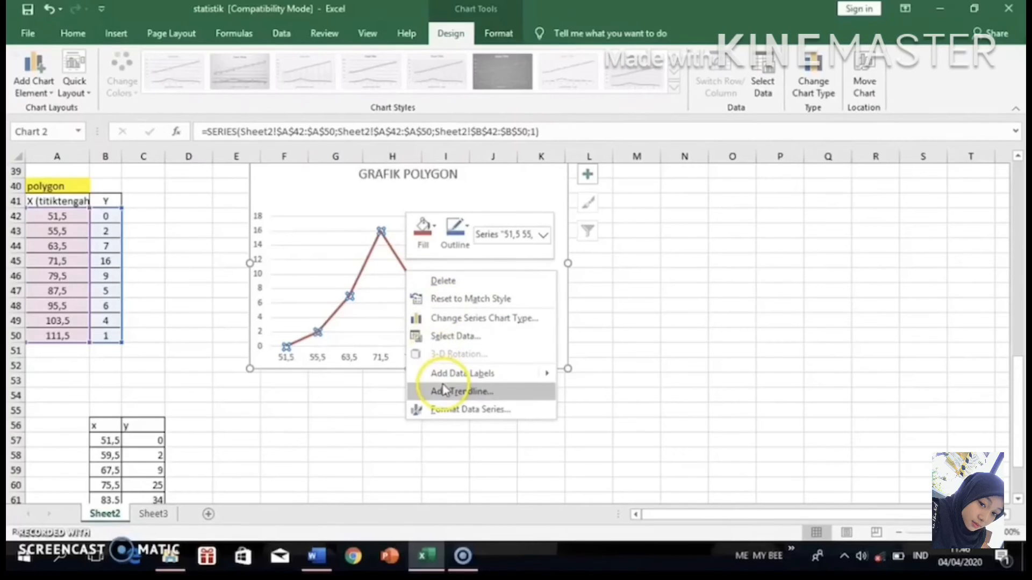
pyautogui.click(444, 373)
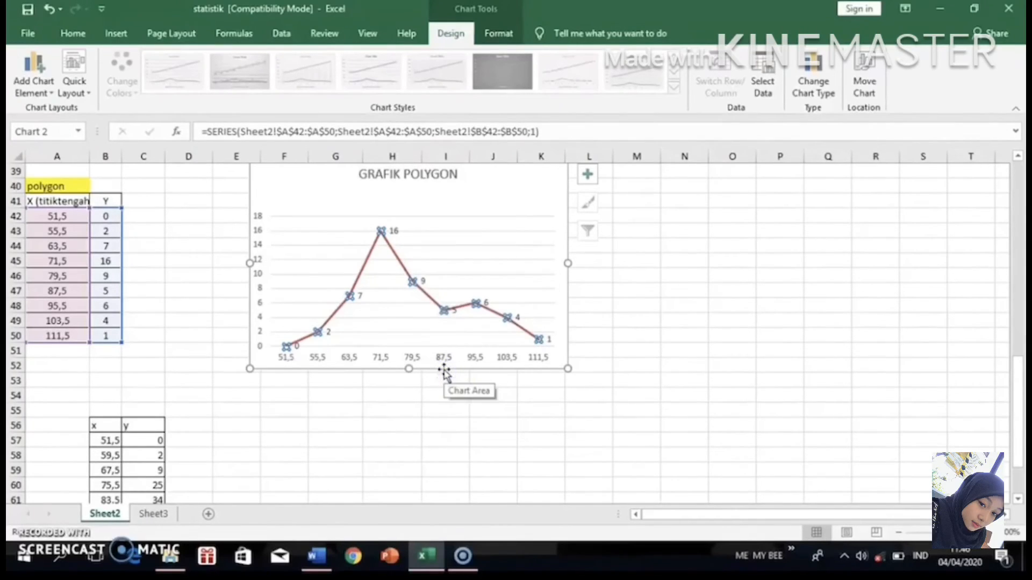
# Re-enter the cumulative frequency formula =C58+D3 in cell C59 of the OGIV table.
pyautogui.click(686, 350)
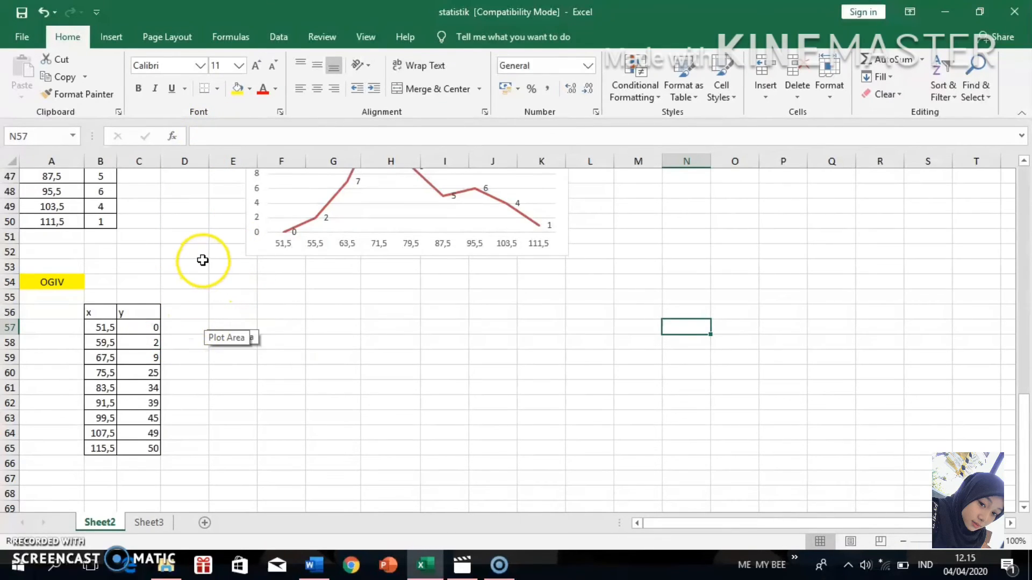
pyautogui.click(144, 340)
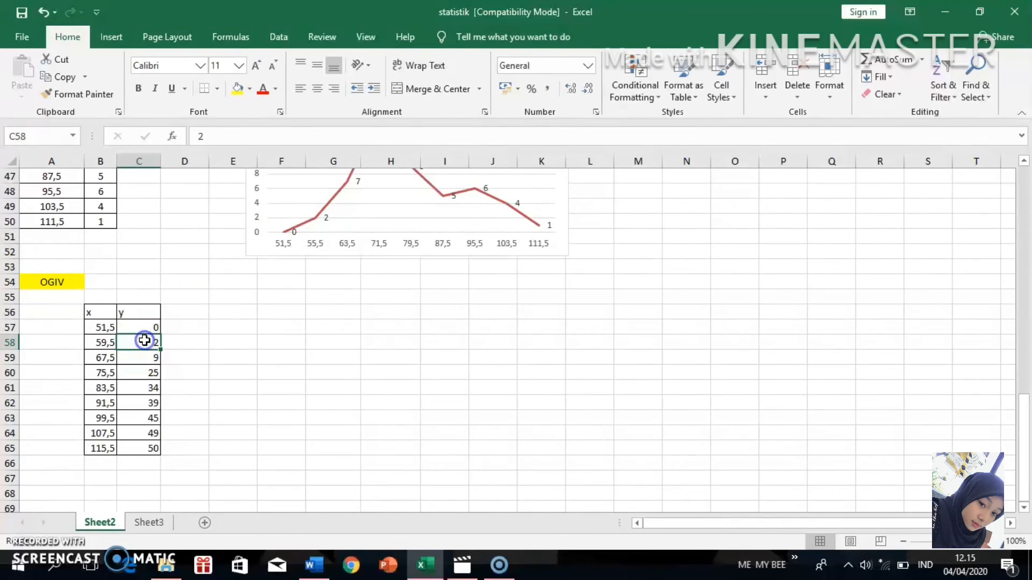
pyautogui.click(145, 361)
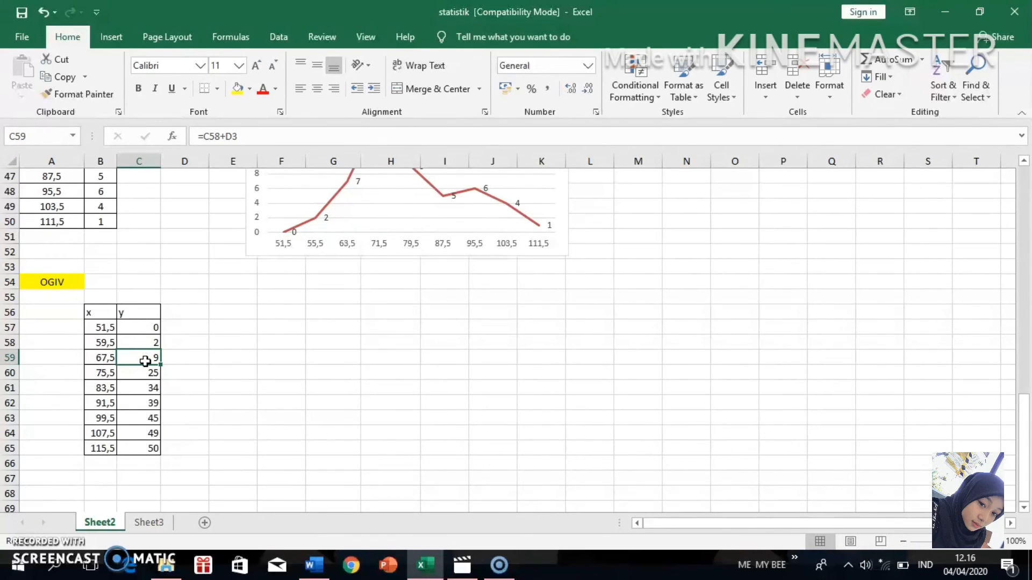
pyautogui.doubleClick(146, 361)
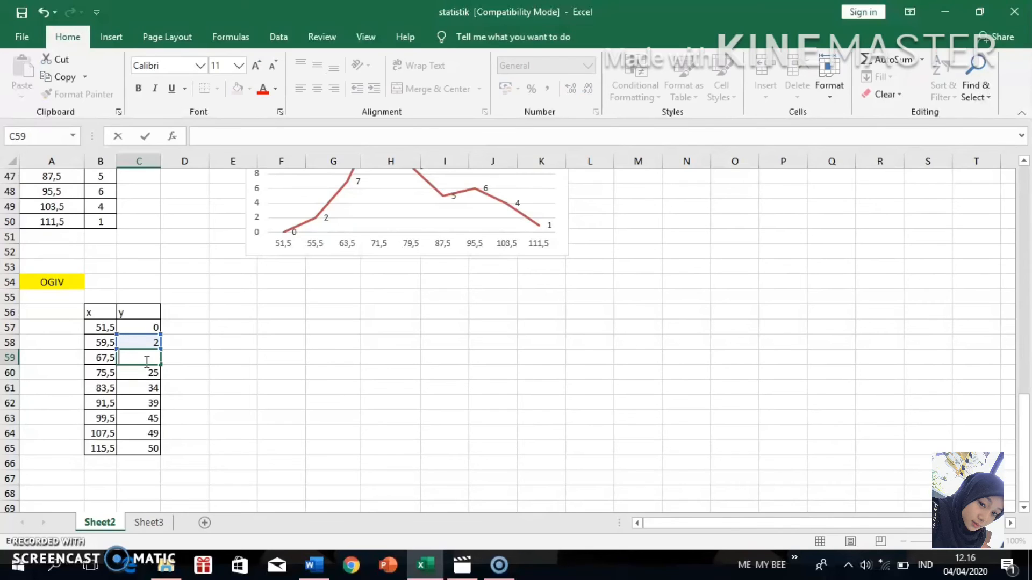
pyautogui.write('=')
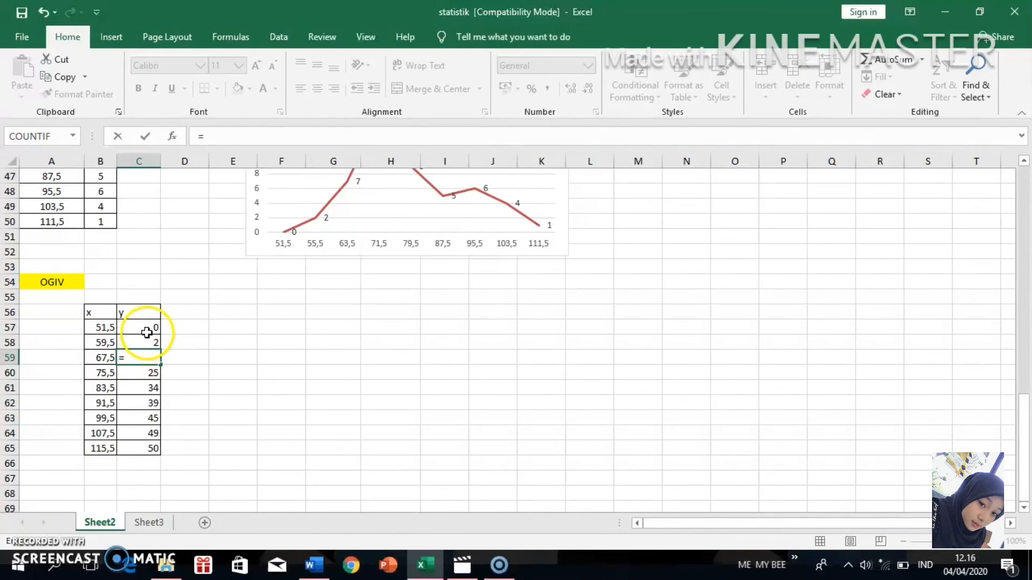
pyautogui.click(147, 340)
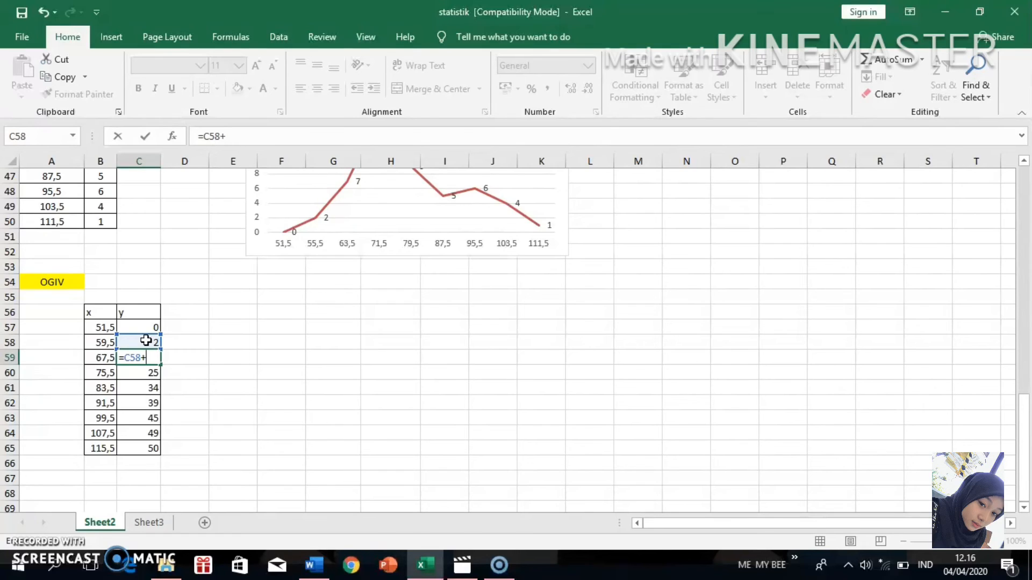
pyautogui.keyDown('ctrl'); pyautogui.click(1026, 434); pyautogui.keyUp('ctrl')
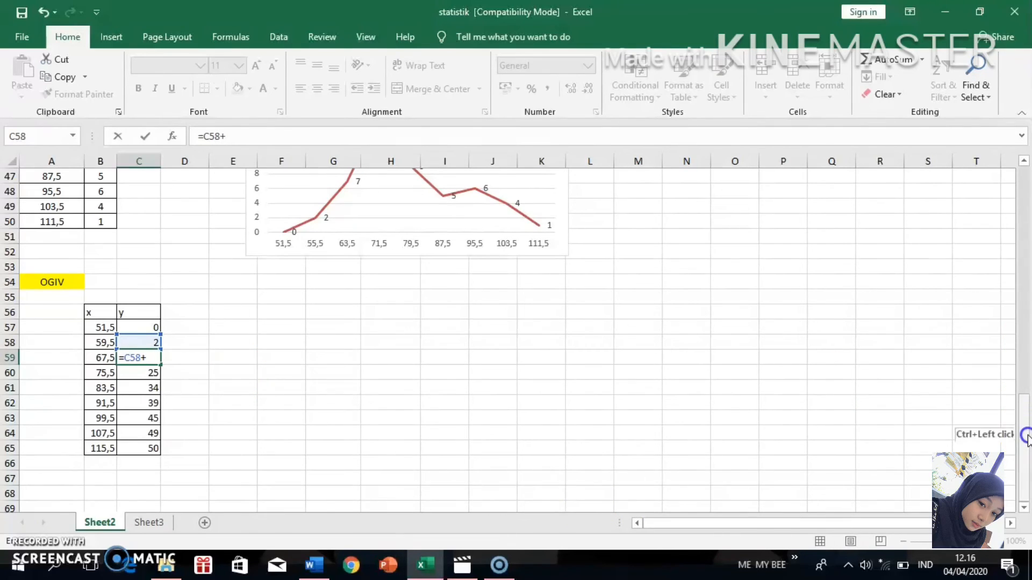
pyautogui.moveTo(1026, 435); pyautogui.dragTo(1008, 188)
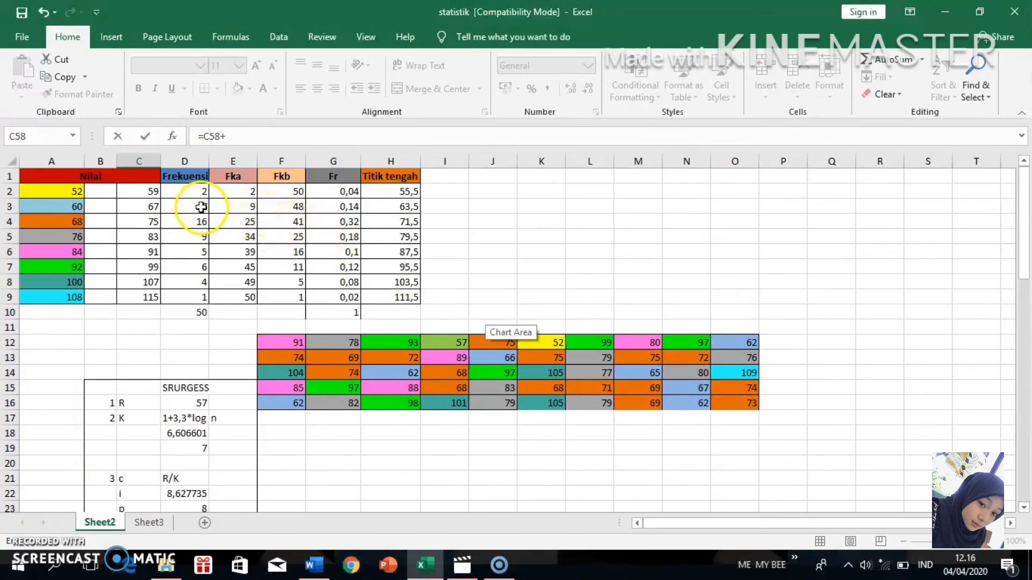
pyautogui.click(201, 207)
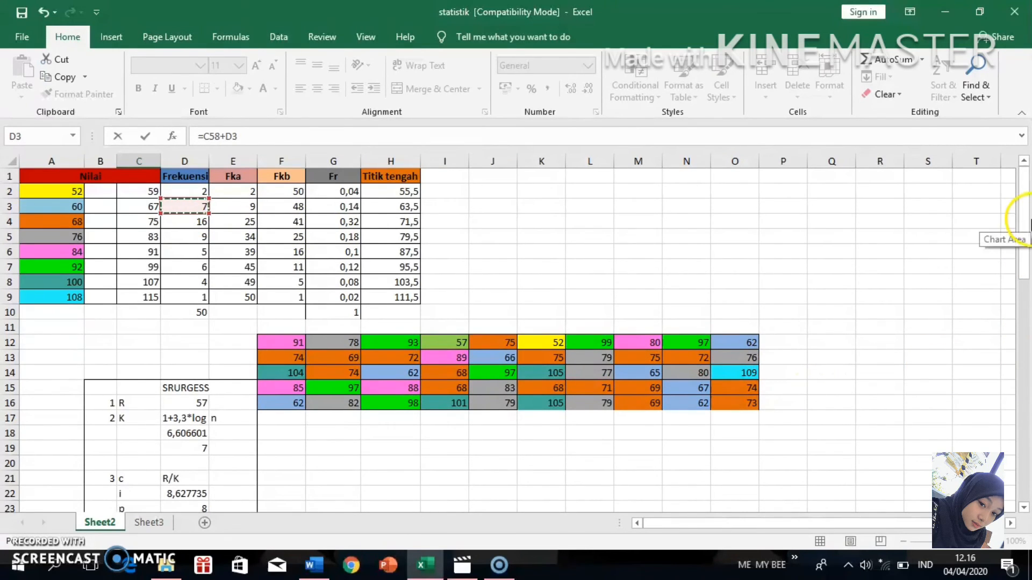
pyautogui.moveTo(1024, 263); pyautogui.dragTo(898, 477)
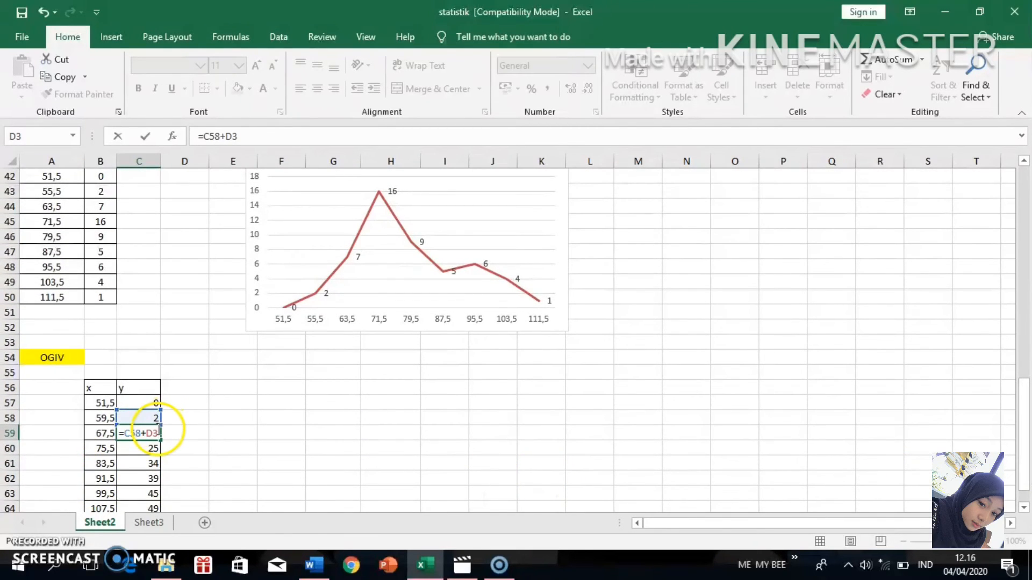
pyautogui.press('Return')
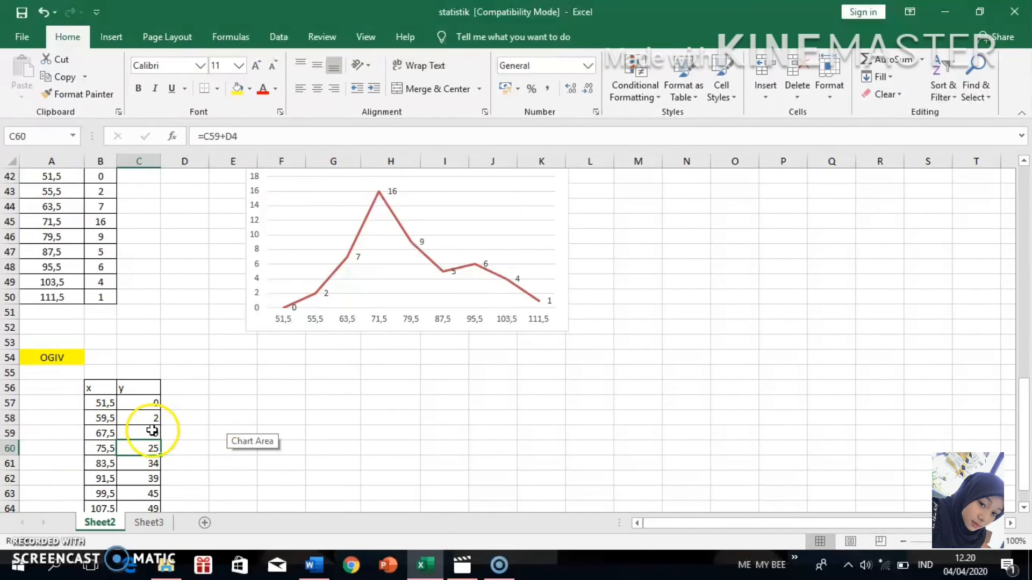
# Insert a line chart from the OGIV table in B56:C65 and move it slightly down beside the table.
pyautogui.click(98, 385)
pyautogui.moveTo(97, 385); pyautogui.dragTo(140, 477)
pyautogui.click(257, 69)
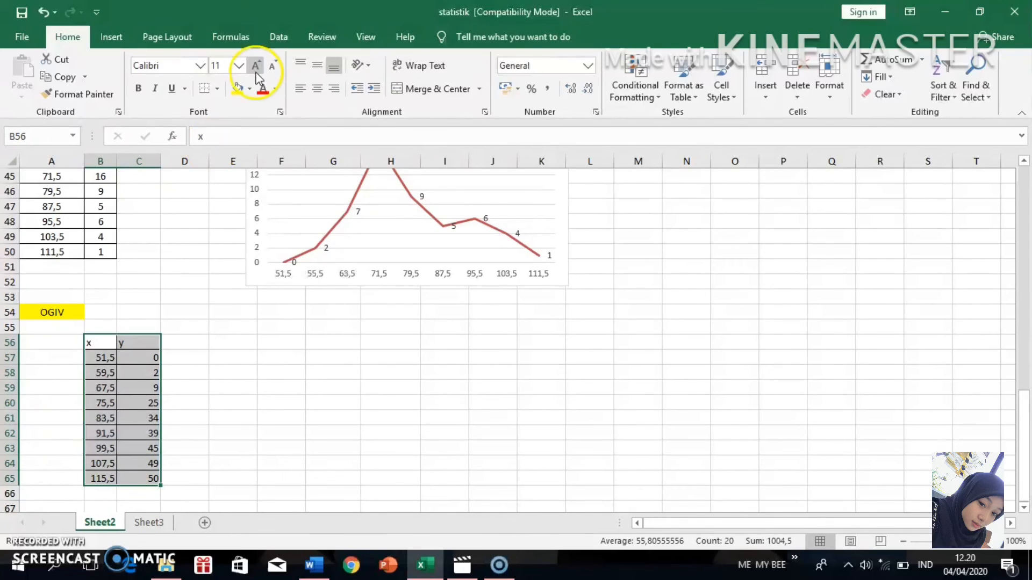
pyautogui.click(111, 37)
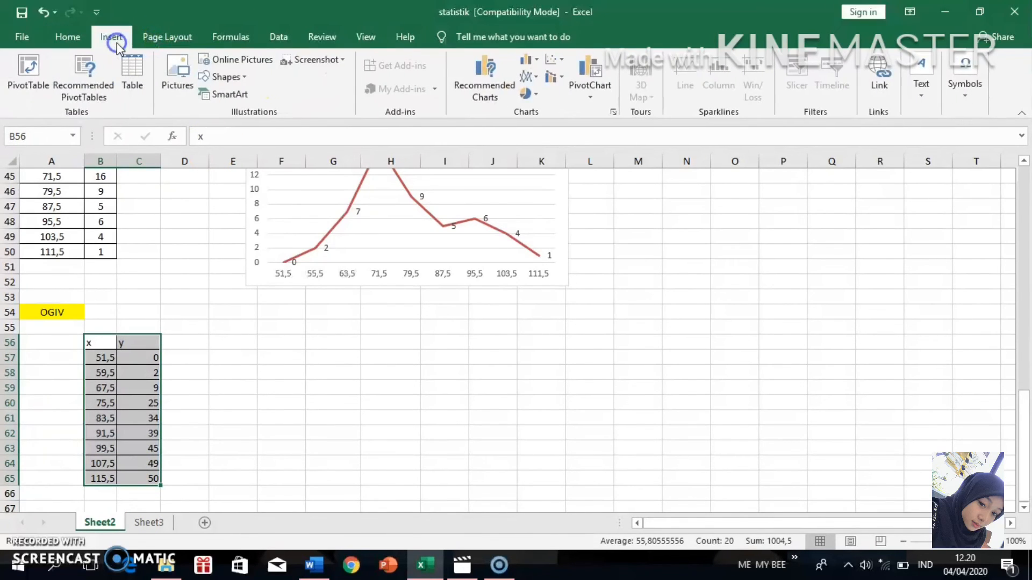
pyautogui.click(539, 77)
pyautogui.click(546, 119)
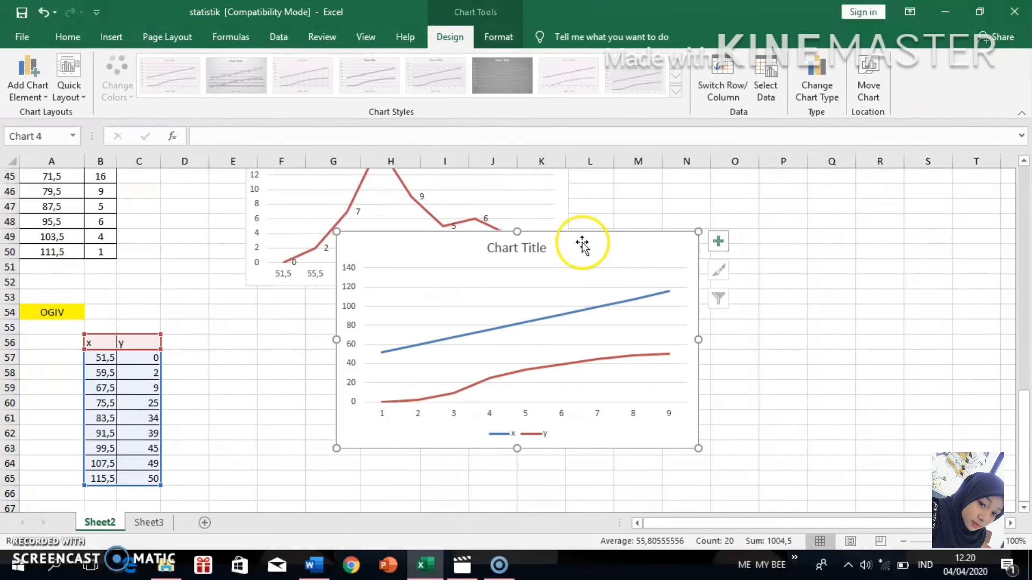
pyautogui.moveTo(583, 246); pyautogui.dragTo(573, 274)
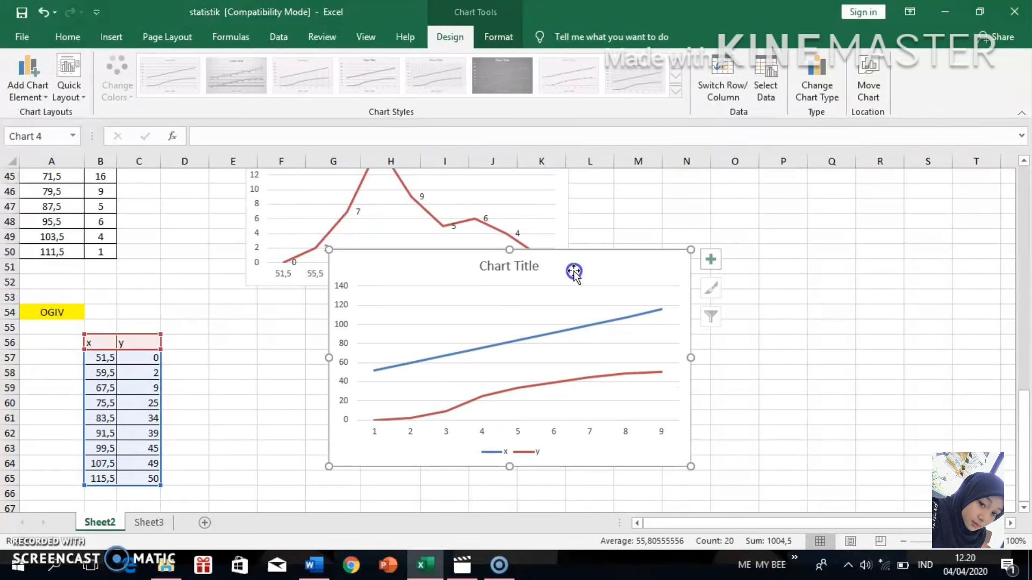
# Delete the y series from the new line chart.
pyautogui.click(541, 382)
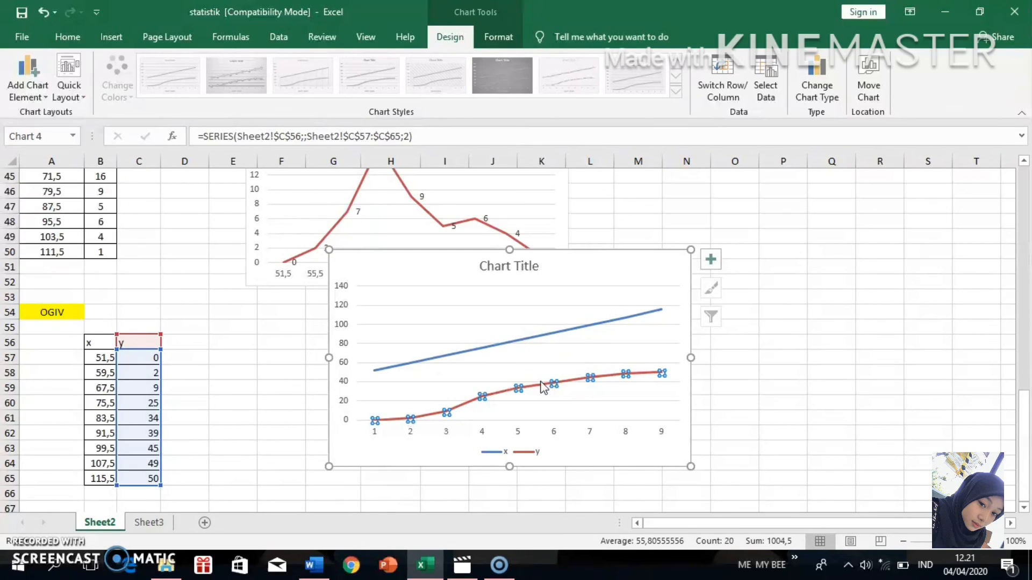
pyautogui.rightClick(541, 383)
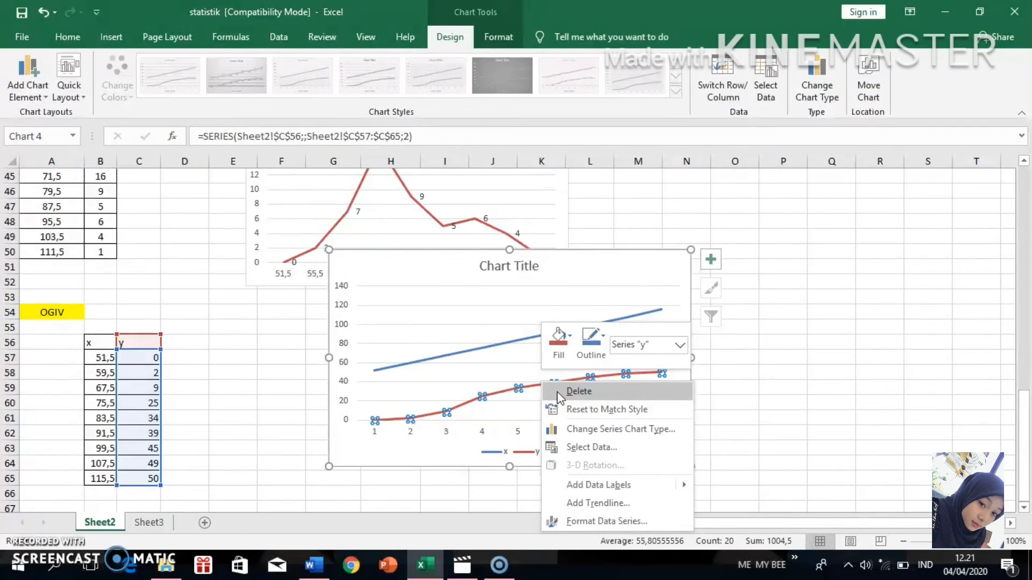
pyautogui.click(578, 391)
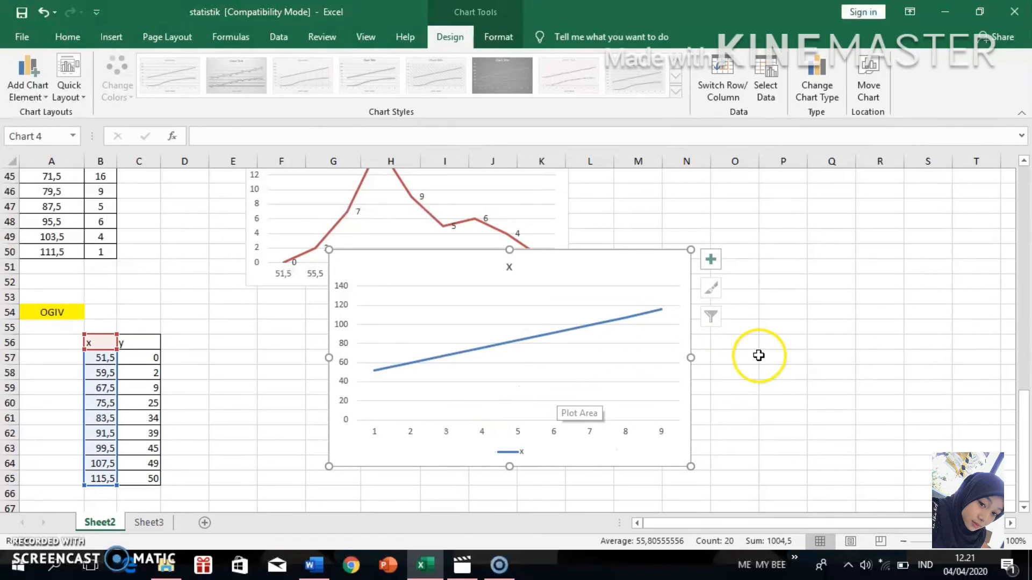
# Add a new series to the chart's data source with B57:B65 as its name range.
pyautogui.click(581, 433)
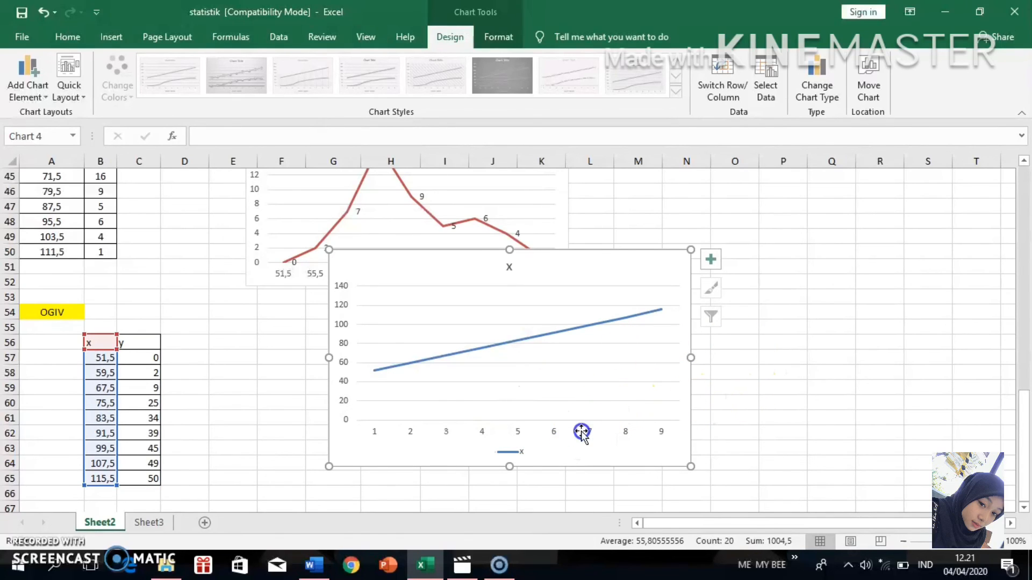
pyautogui.click(448, 433)
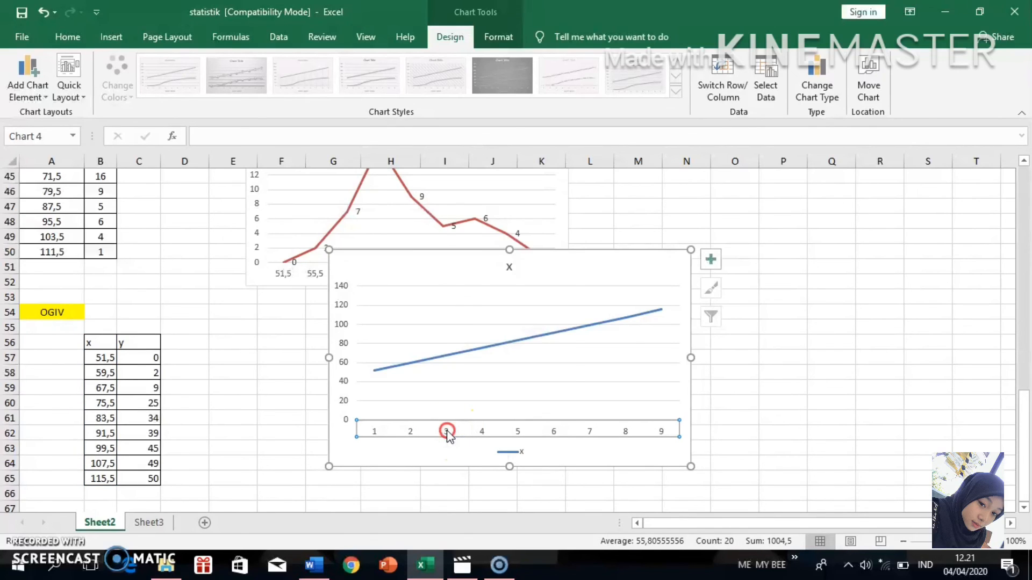
pyautogui.rightClick(448, 433)
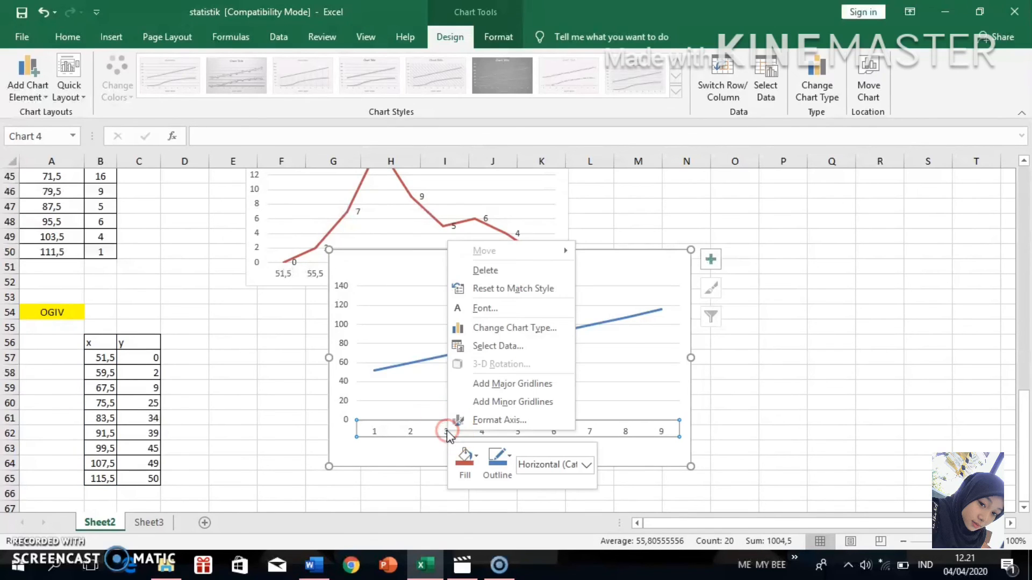
pyautogui.click(489, 347)
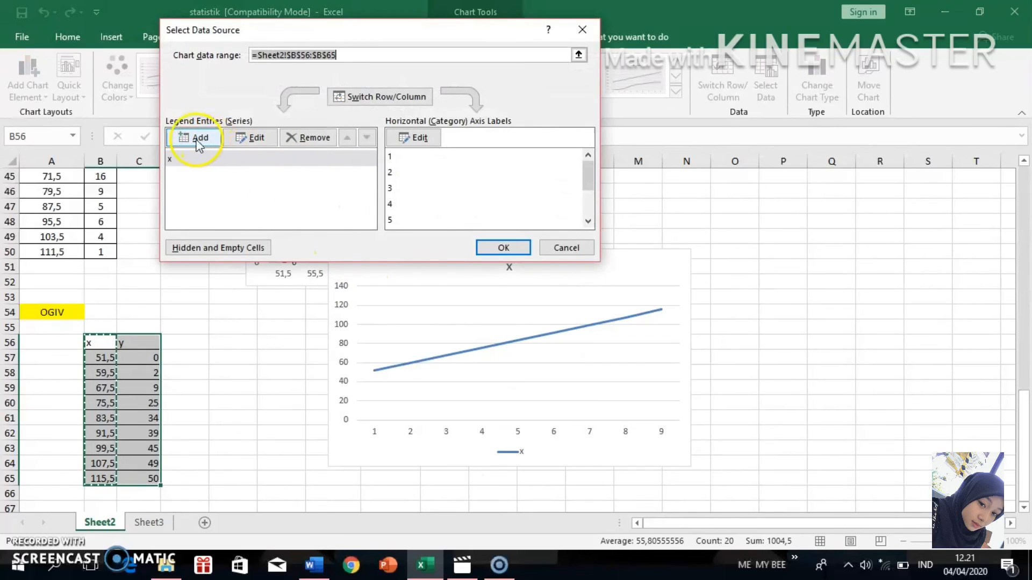
pyautogui.click(199, 140)
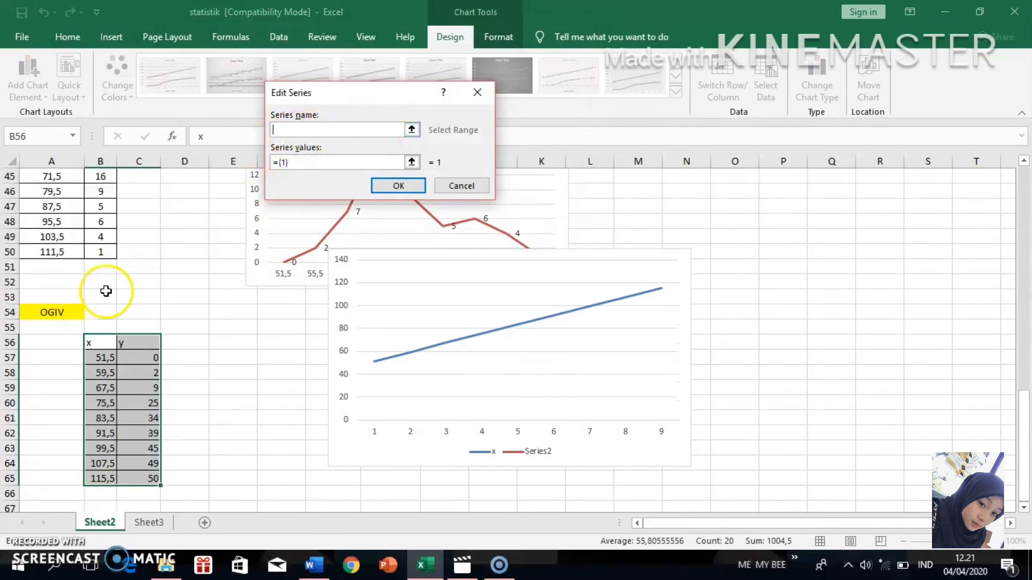
pyautogui.click(92, 358)
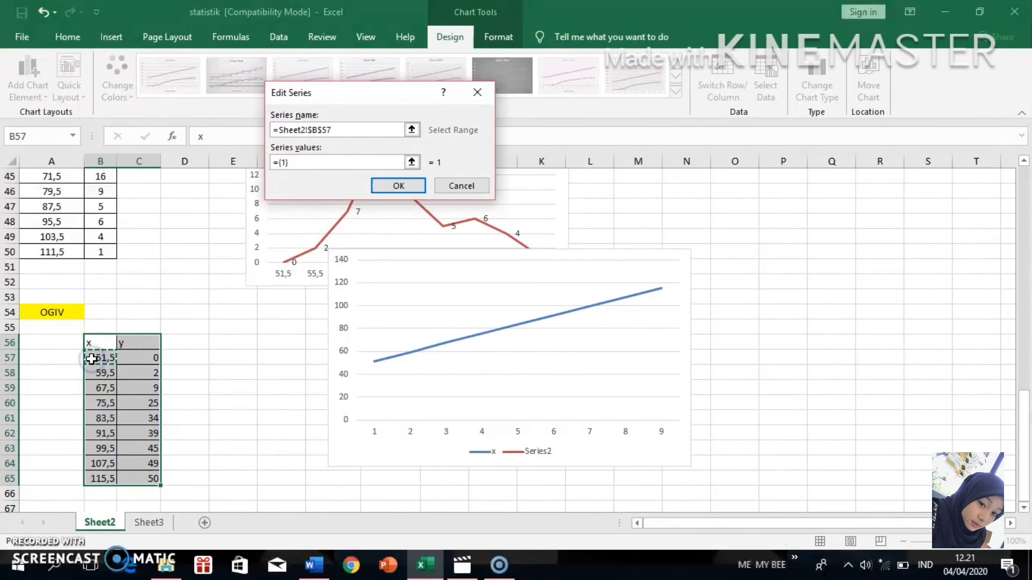
pyautogui.moveTo(92, 358); pyautogui.dragTo(102, 476)
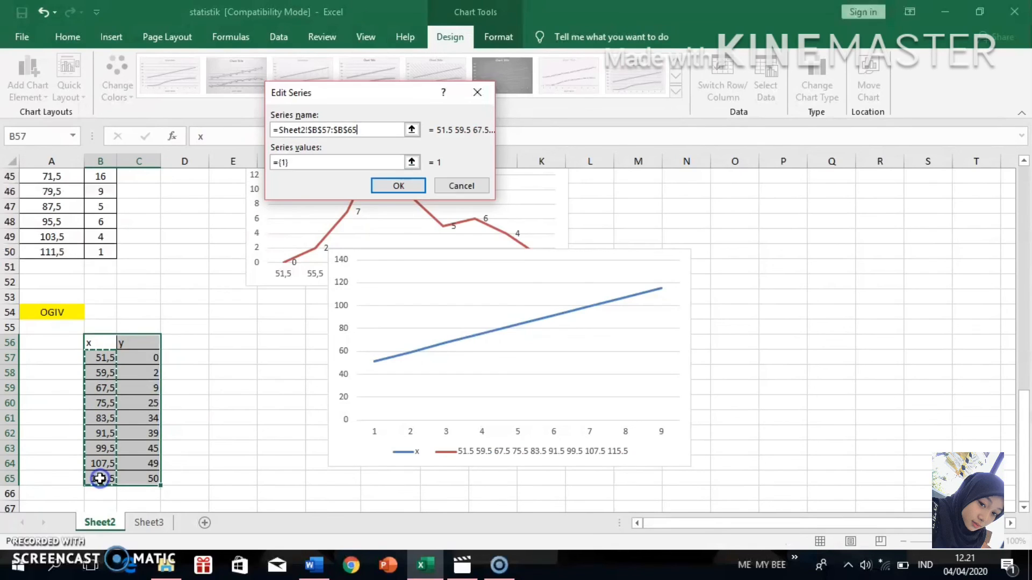
# Set the new series' values to C57:C65 and remove the x series from the chart's data source.
pyautogui.click(412, 162)
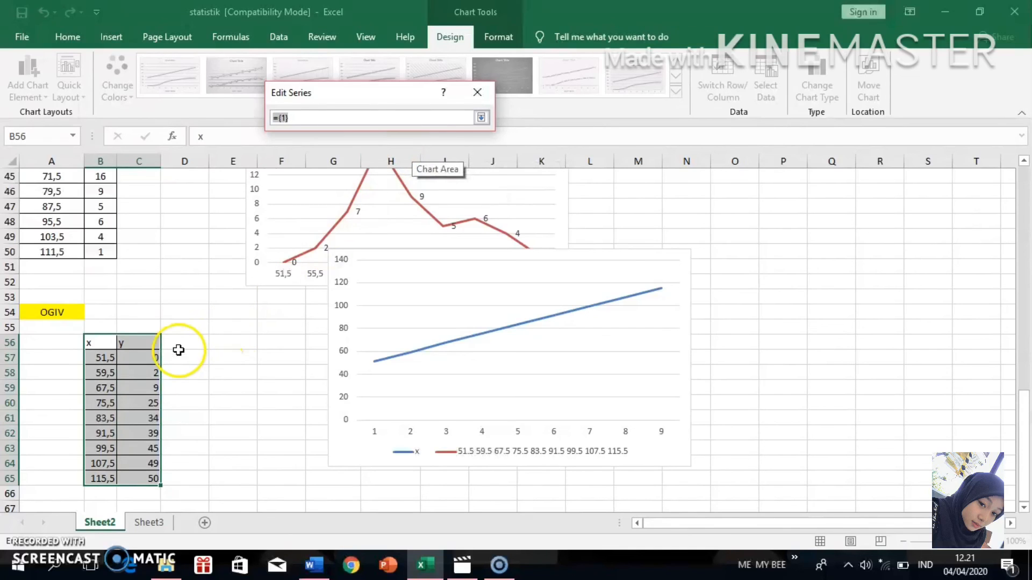
pyautogui.click(141, 358)
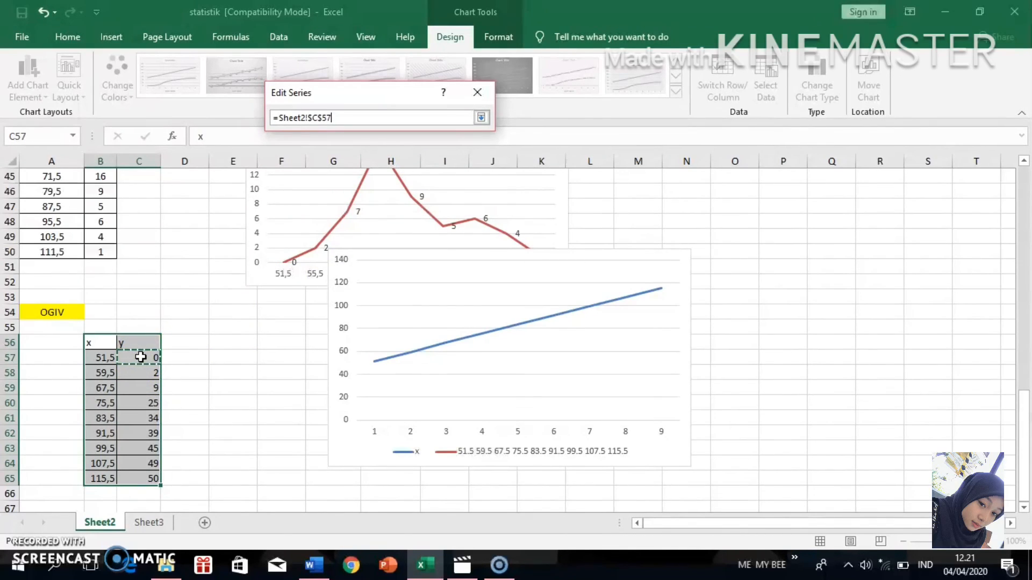
pyautogui.moveTo(142, 364); pyautogui.dragTo(143, 478)
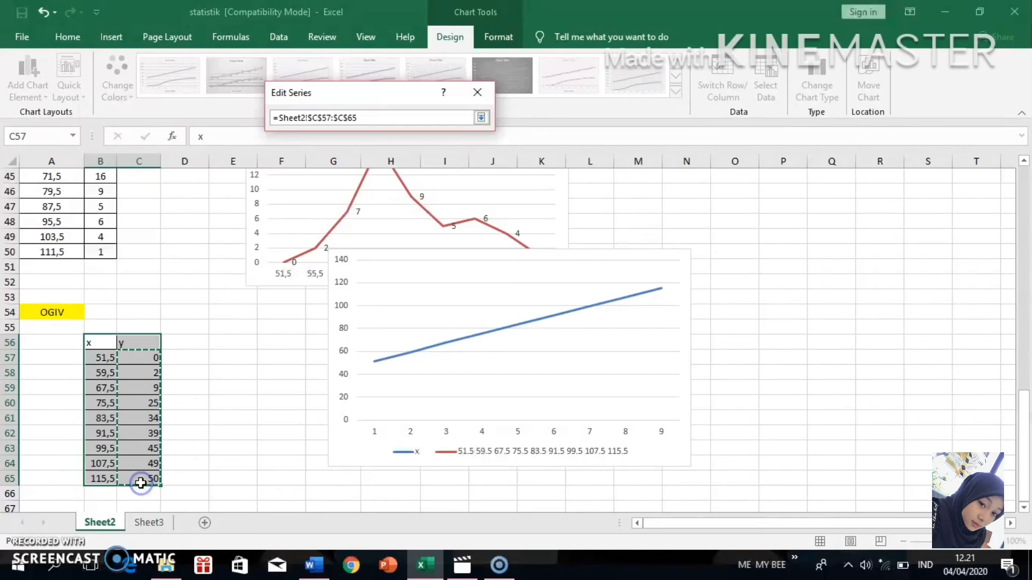
pyautogui.click(481, 117)
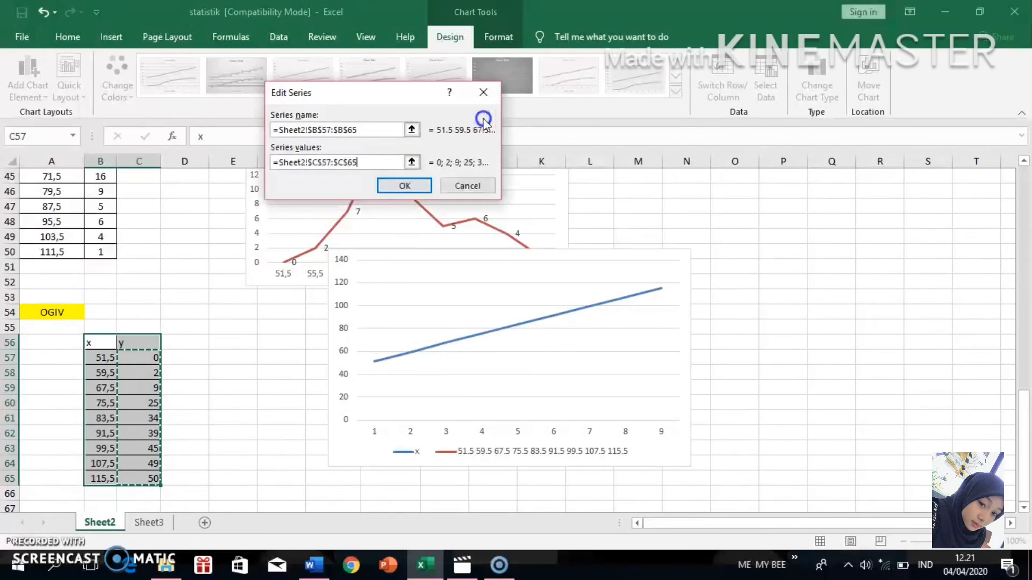
pyautogui.click(413, 191)
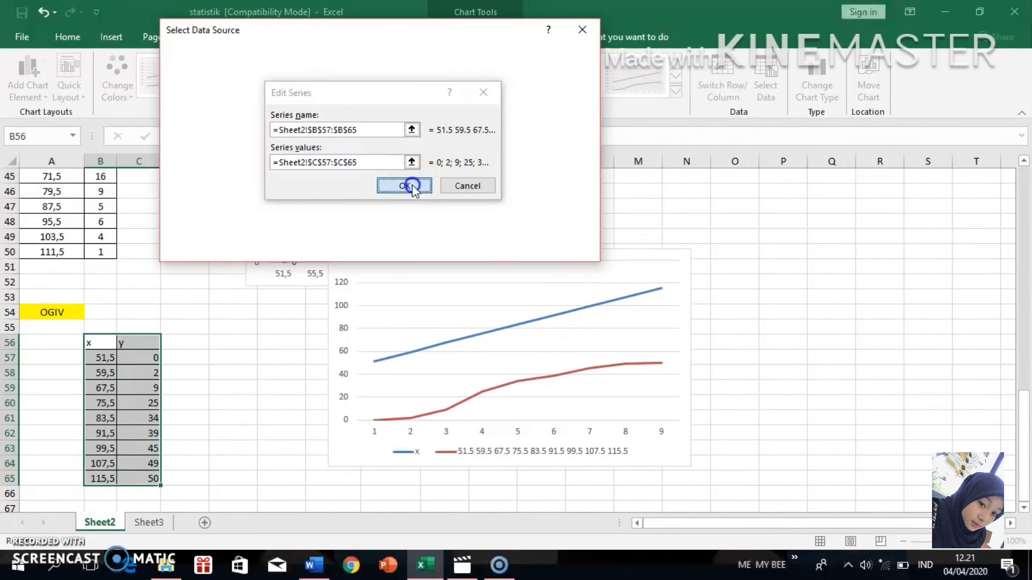
pyautogui.click(344, 159)
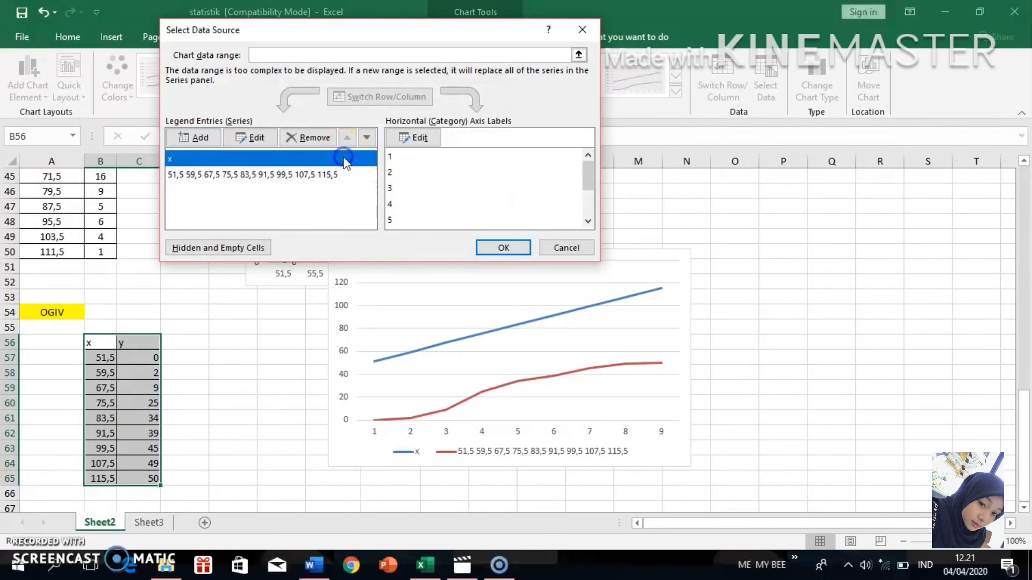
pyautogui.click(310, 141)
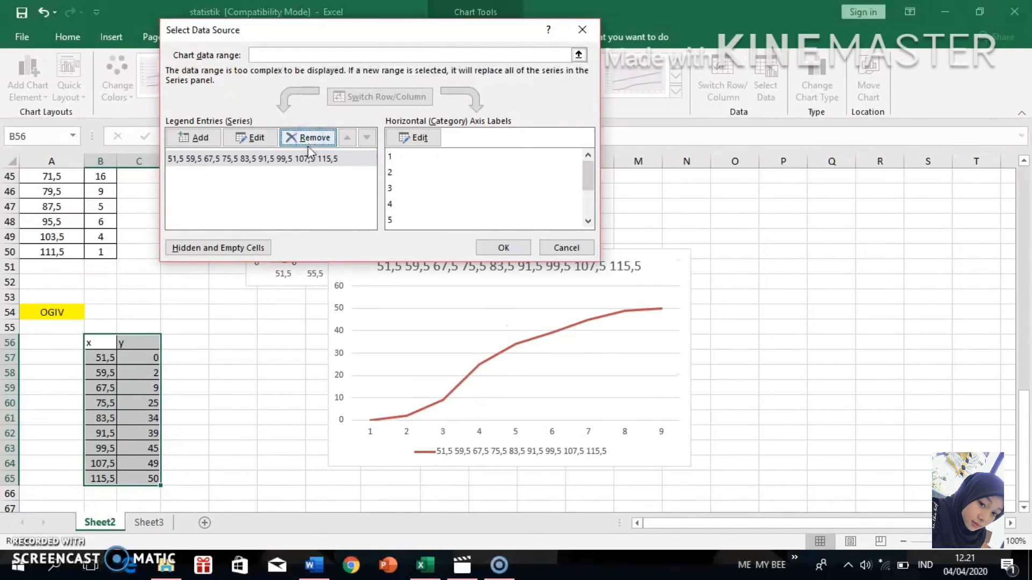
# Set the ogive chart's horizontal axis labels to the x values in B57:B65 and accept the data source.
pyautogui.click(309, 160)
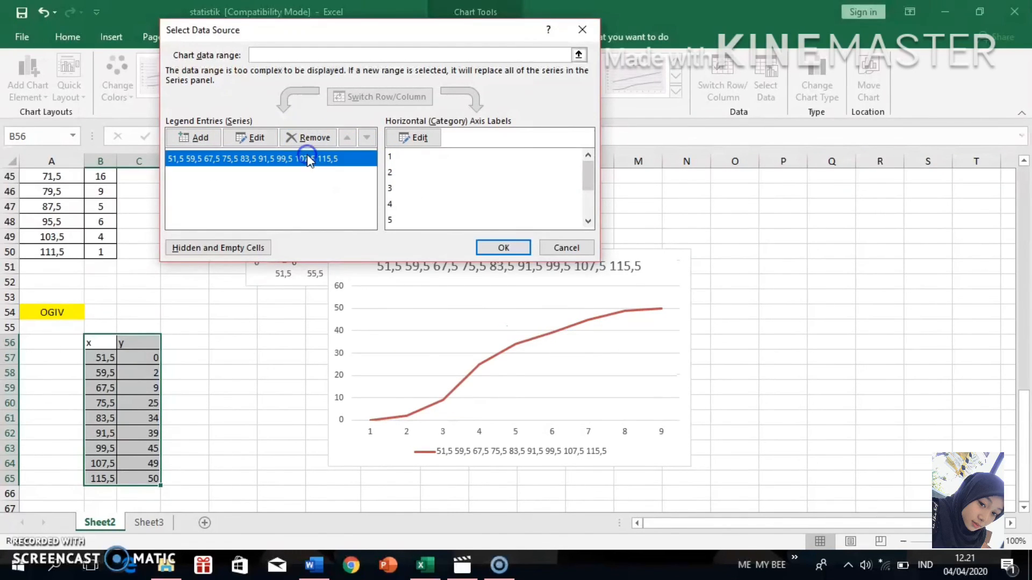
pyautogui.click(407, 141)
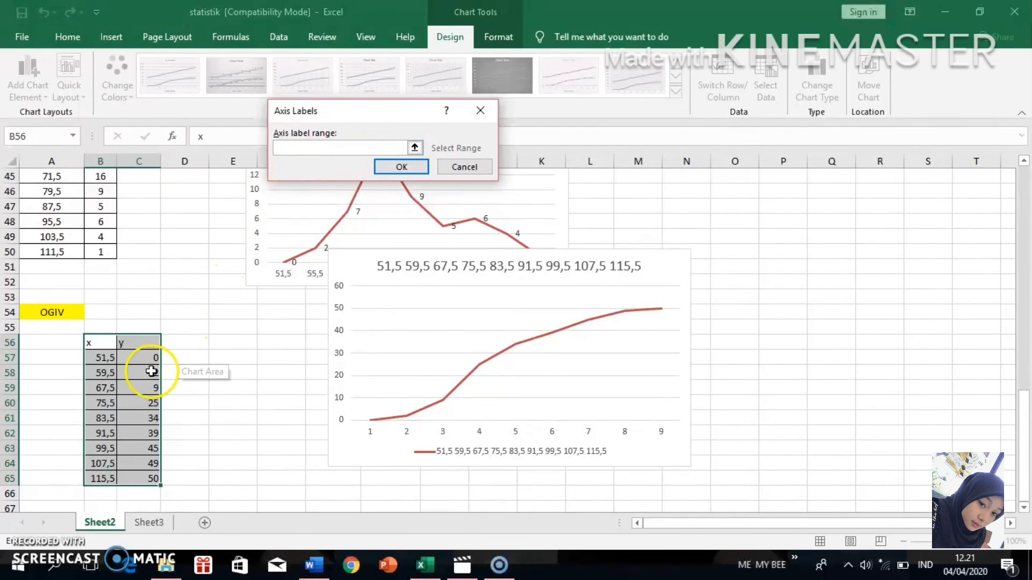
pyautogui.click(102, 358)
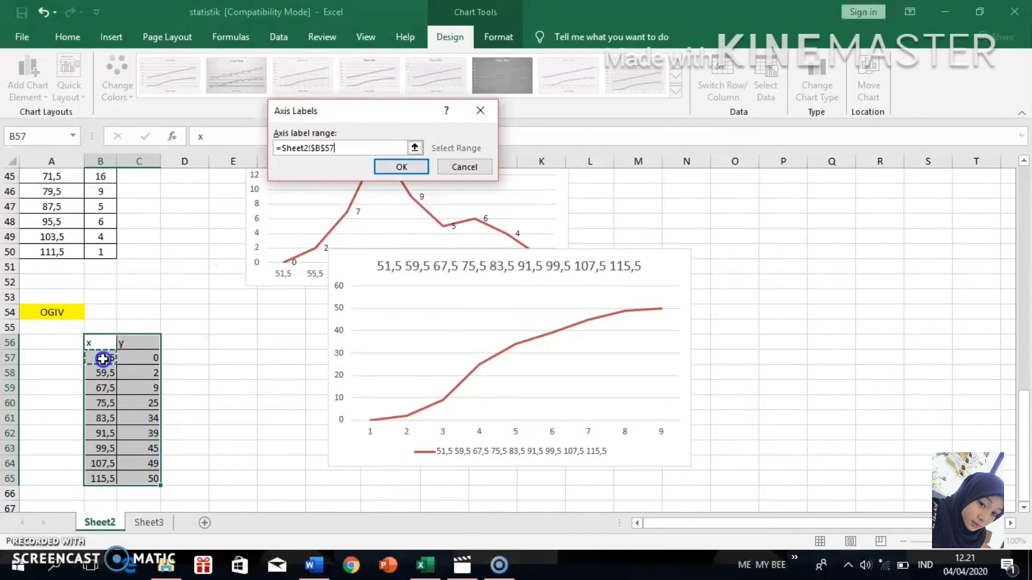
pyautogui.moveTo(103, 358); pyautogui.dragTo(104, 477)
pyautogui.click(403, 167)
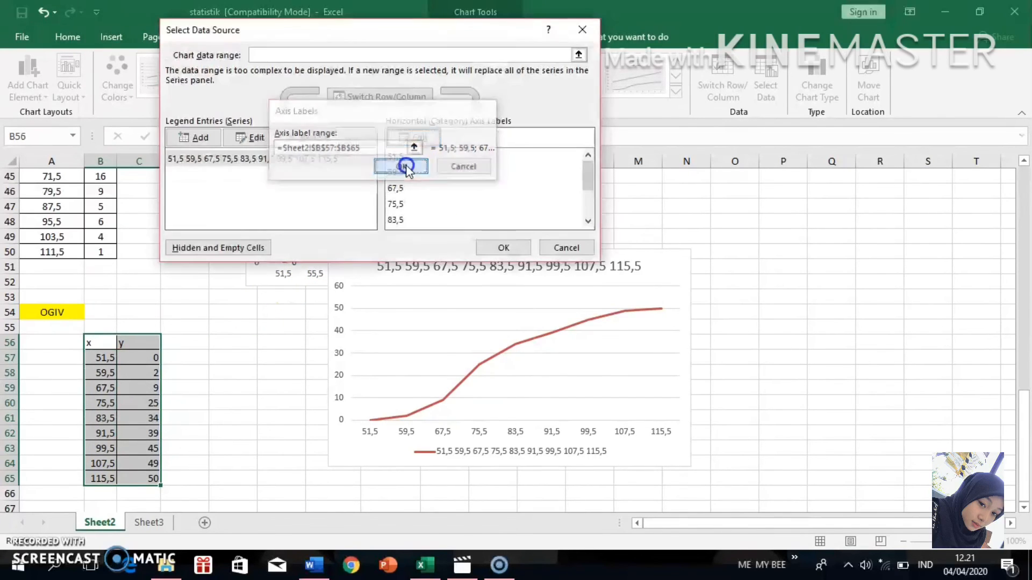
pyautogui.click(495, 244)
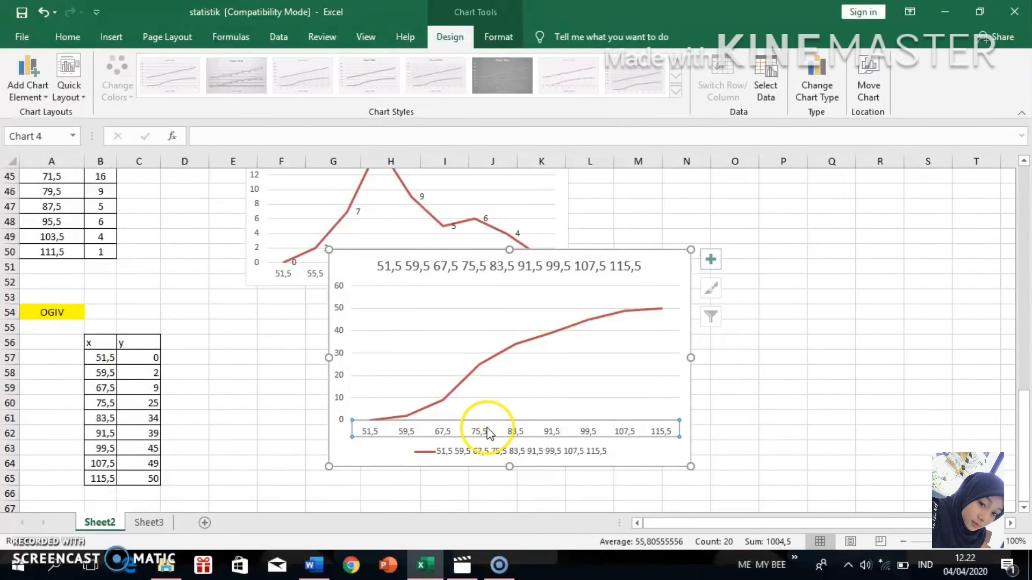
# Delete the ogive chart's legend and change its title to GRAFIK OGIV.
pyautogui.click(468, 451)
pyautogui.press('Delete')
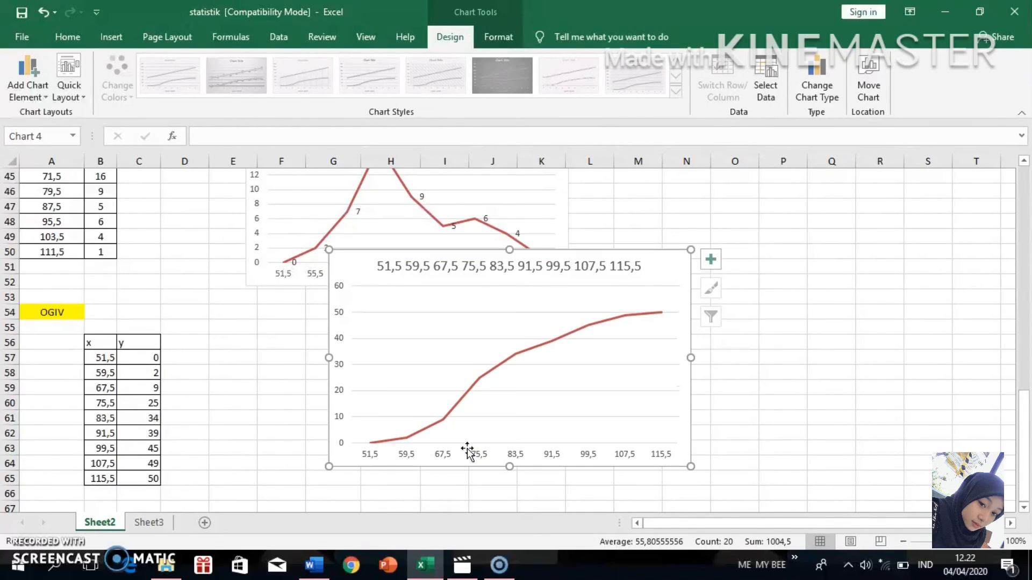
pyautogui.click(516, 265)
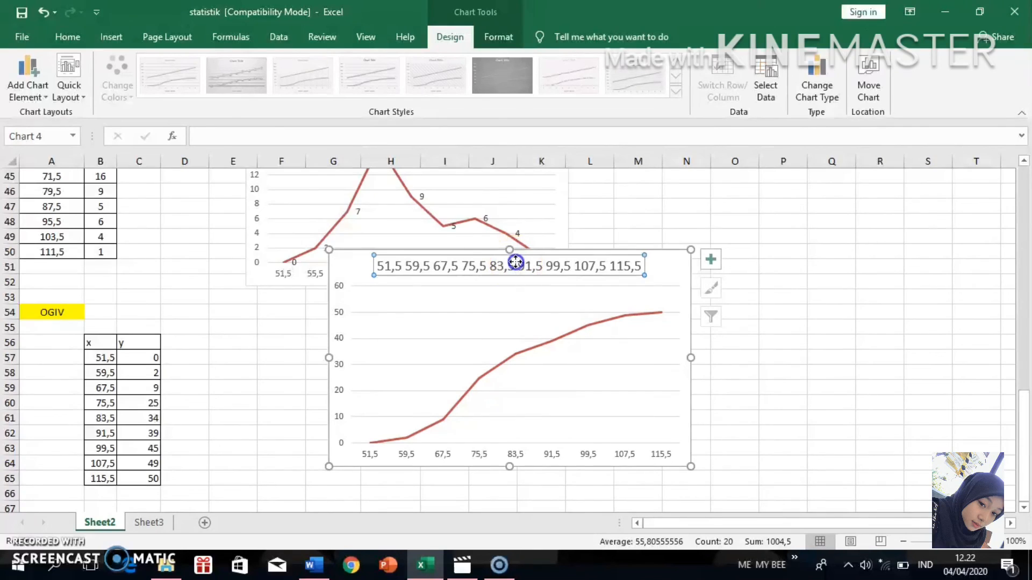
pyautogui.click(411, 268)
pyautogui.moveTo(380, 264); pyautogui.dragTo(693, 262)
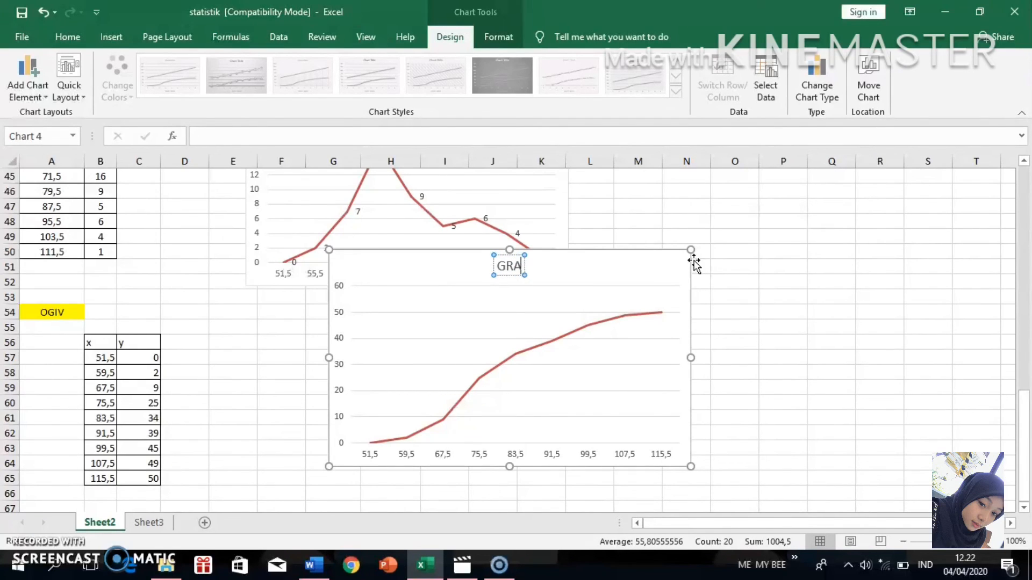
pyautogui.write('IK OGIV')
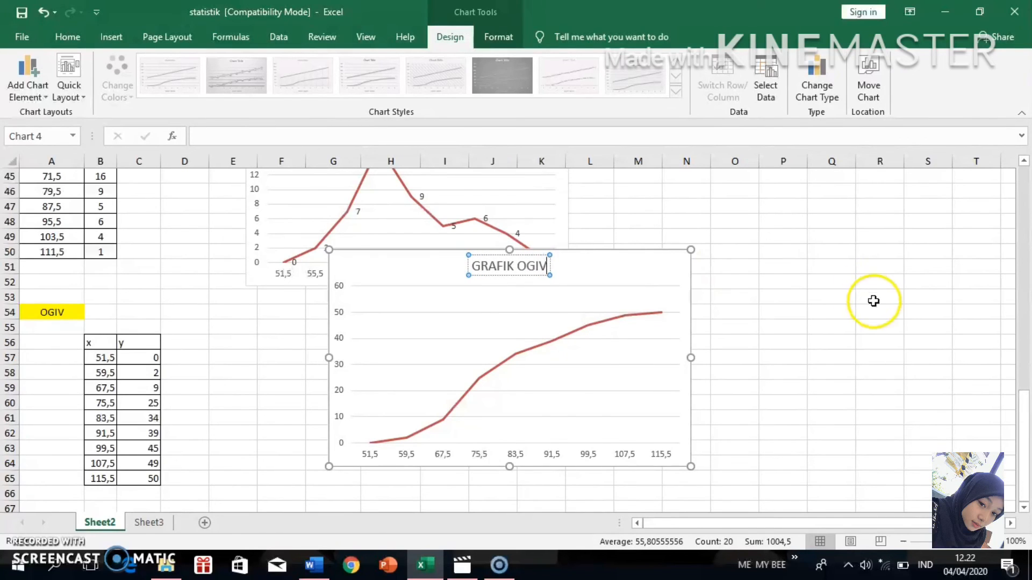
pyautogui.click(832, 312)
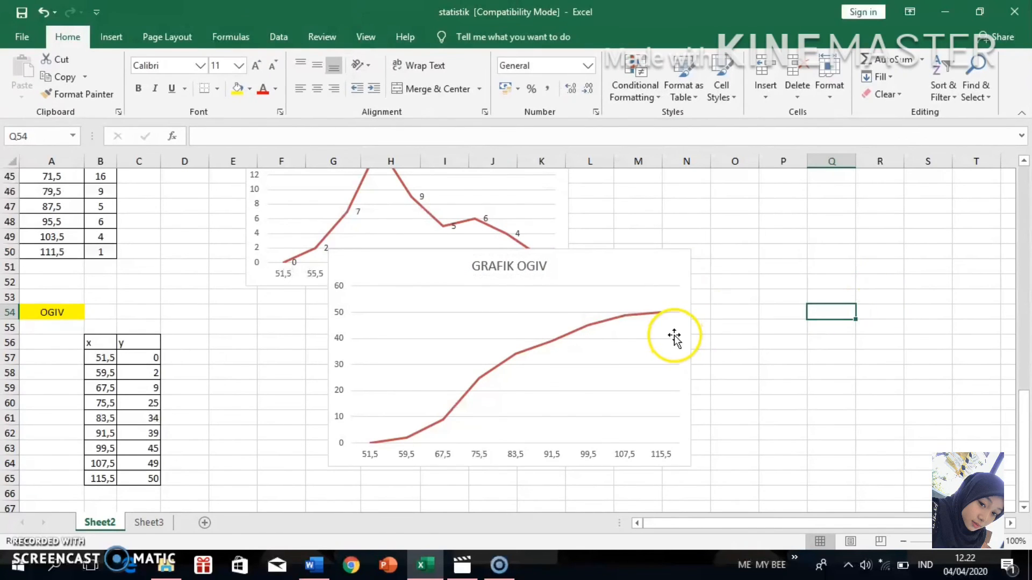
# Add data labels to the ogive line and move the chart down clear of the frequency polygon chart above.
pyautogui.click(610, 322)
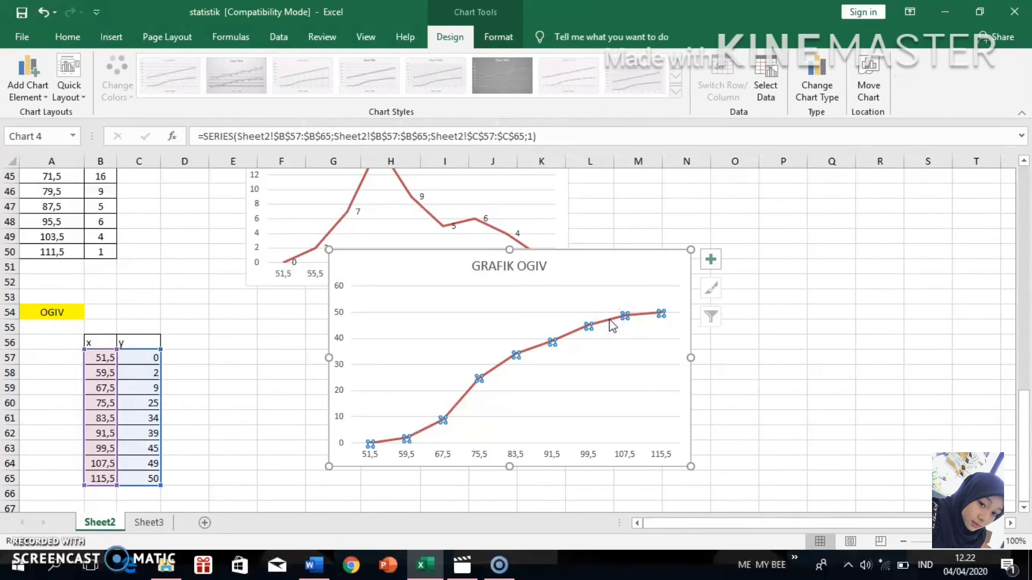
pyautogui.rightClick(611, 323)
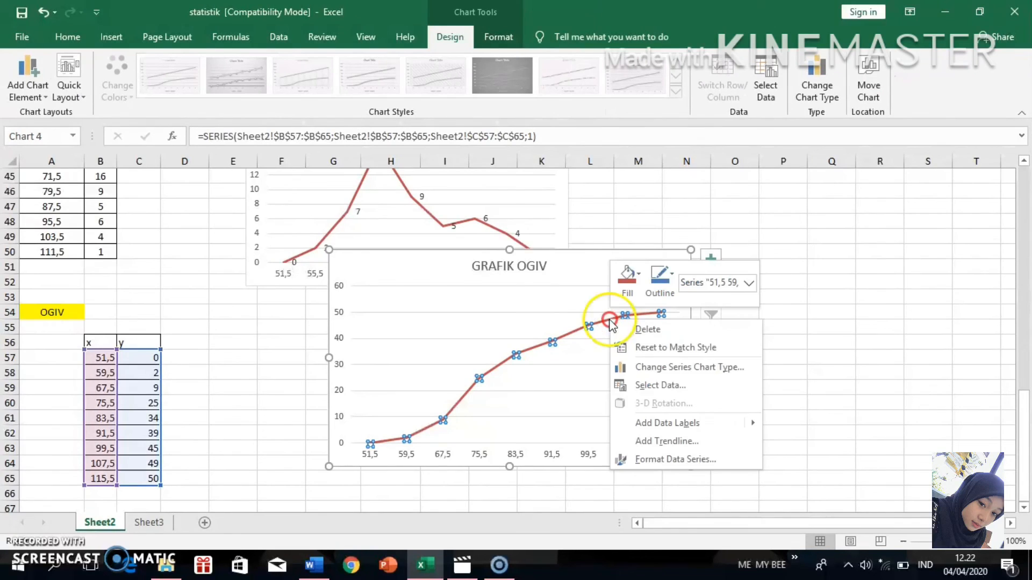
pyautogui.click(633, 424)
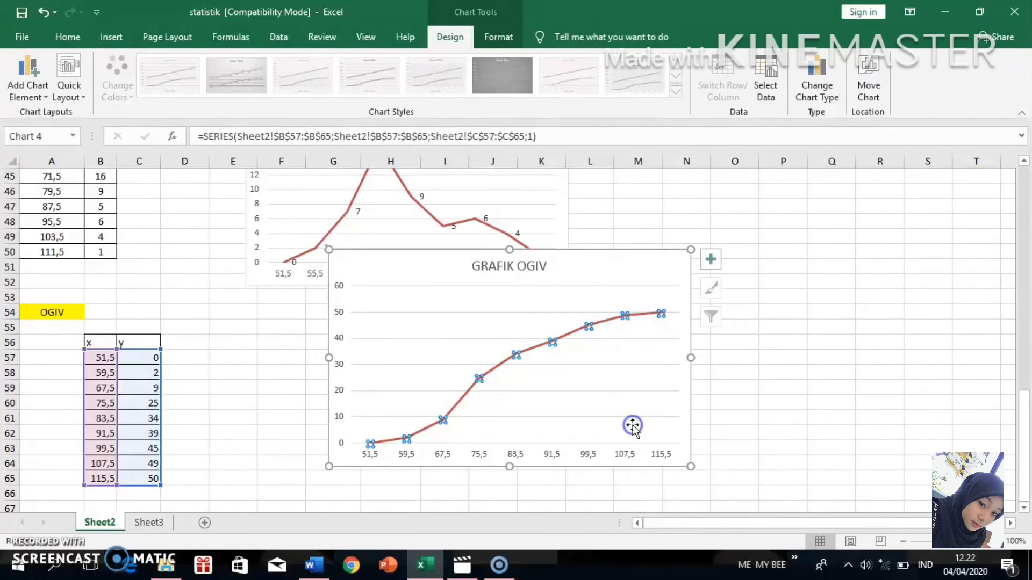
pyautogui.click(762, 374)
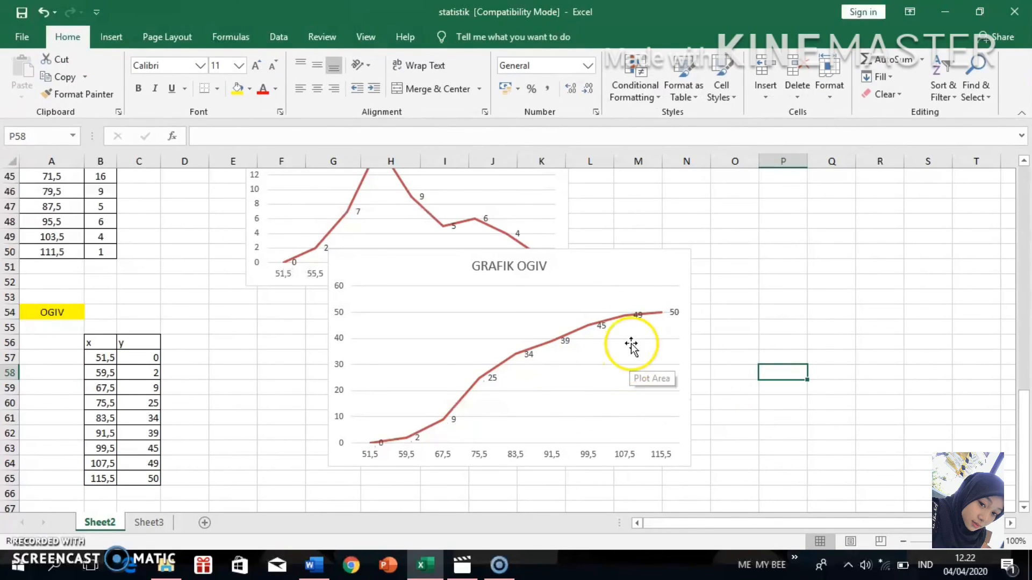
pyautogui.click(630, 267)
pyautogui.moveTo(630, 268); pyautogui.dragTo(620, 301)
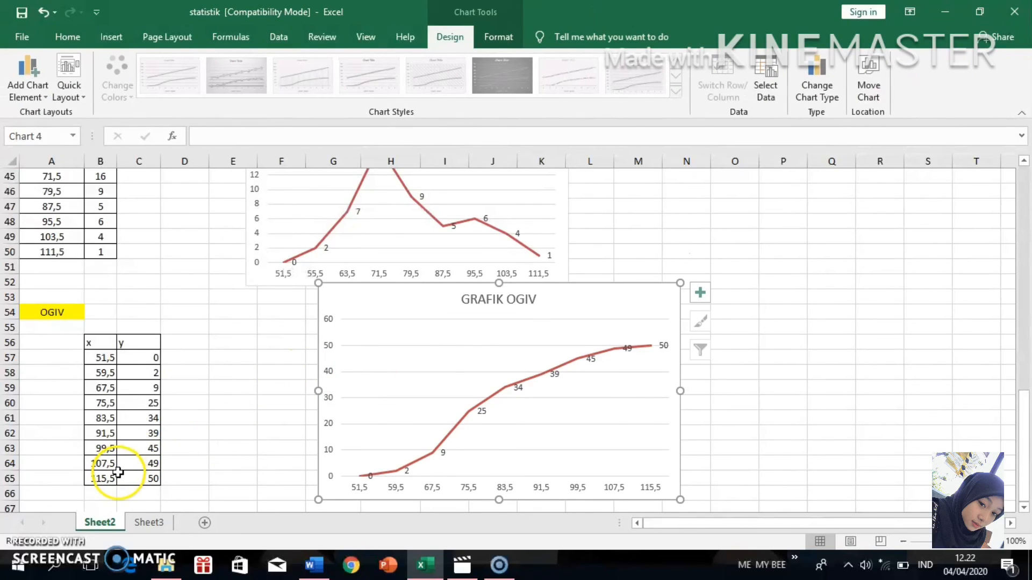